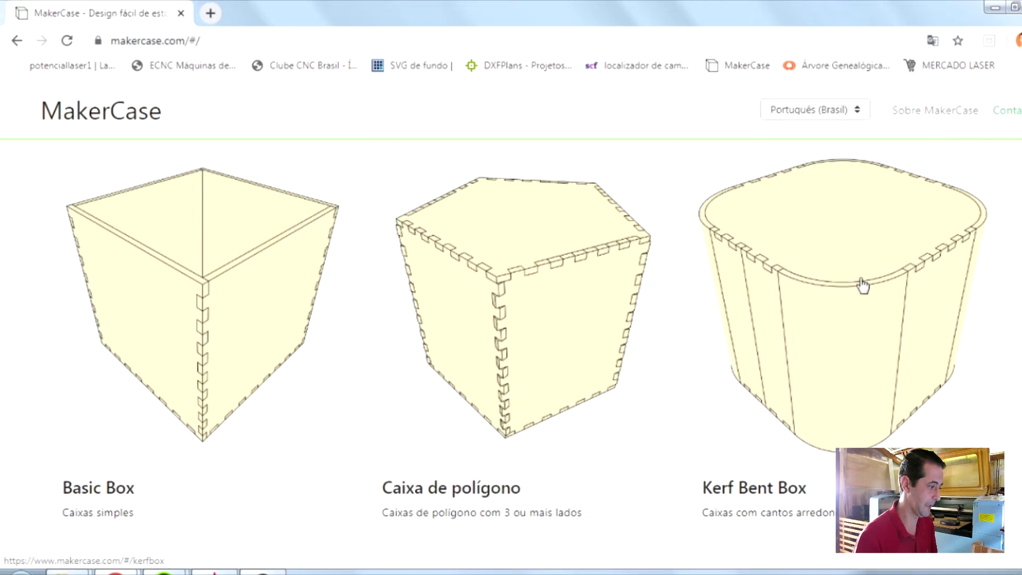
- Open the Basic Box generator and switch its units to millimetres
click(195, 375)
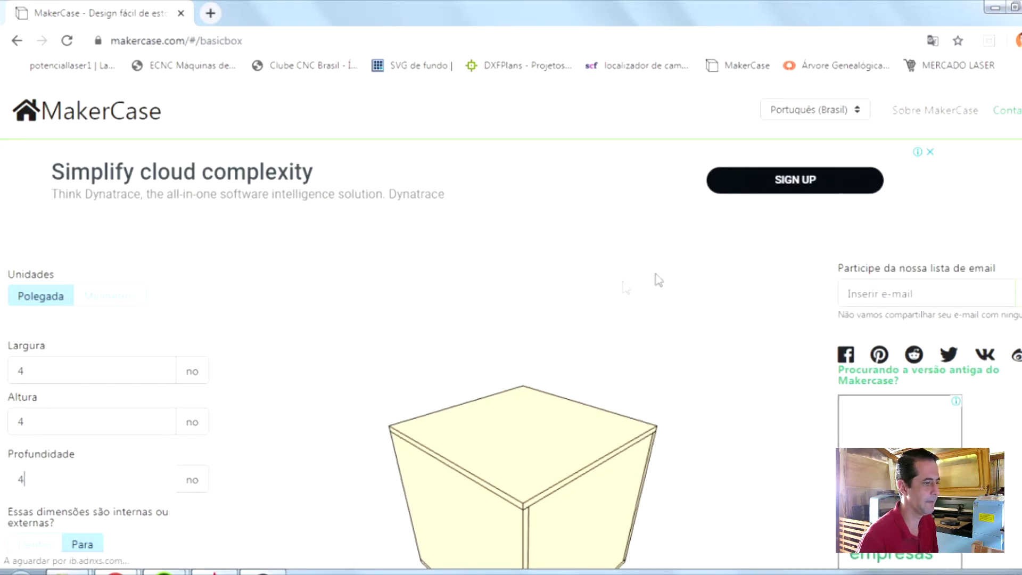
scroll(589, 417, down, 3)
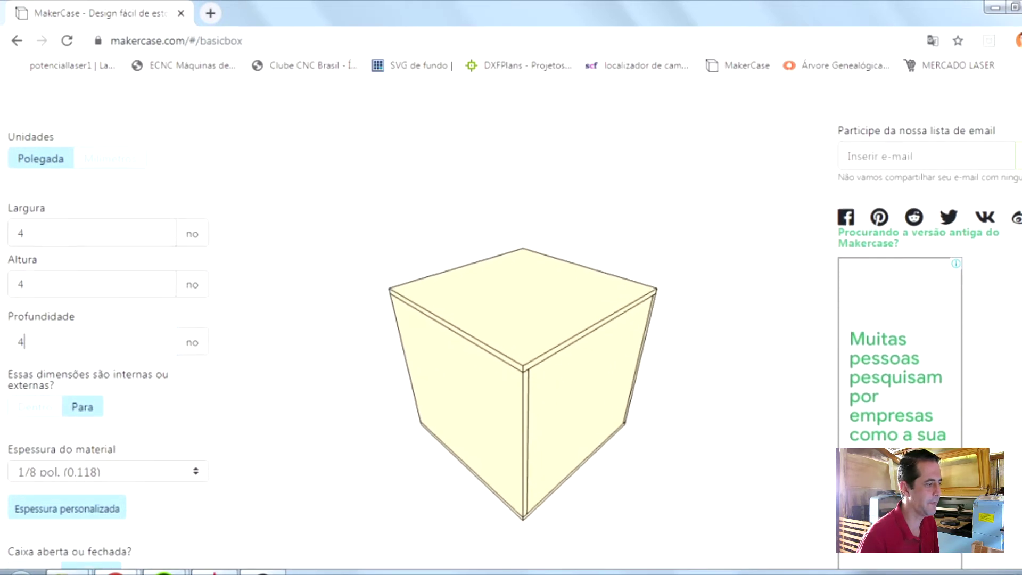
drag(575, 346, 591, 284)
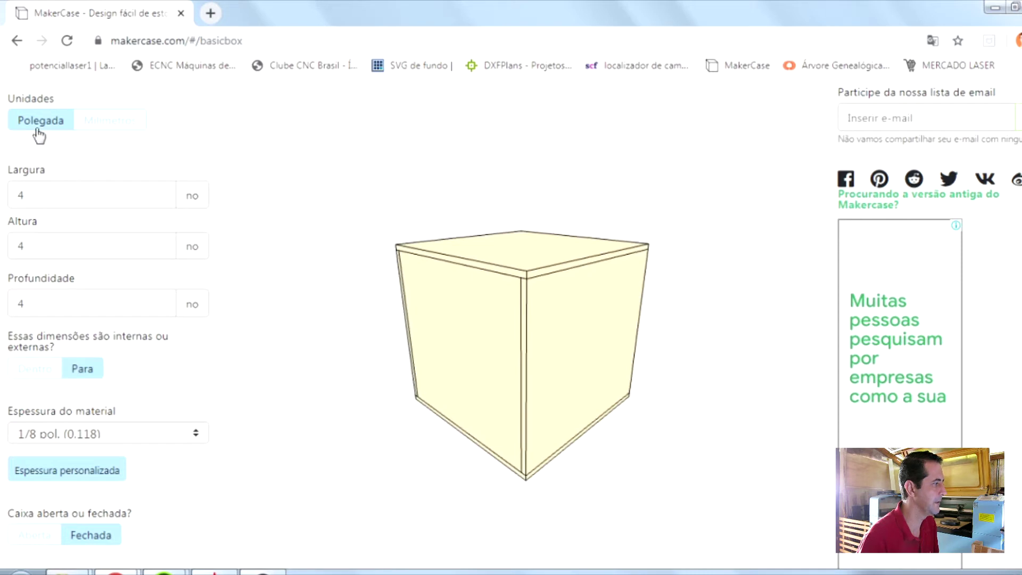
click(99, 128)
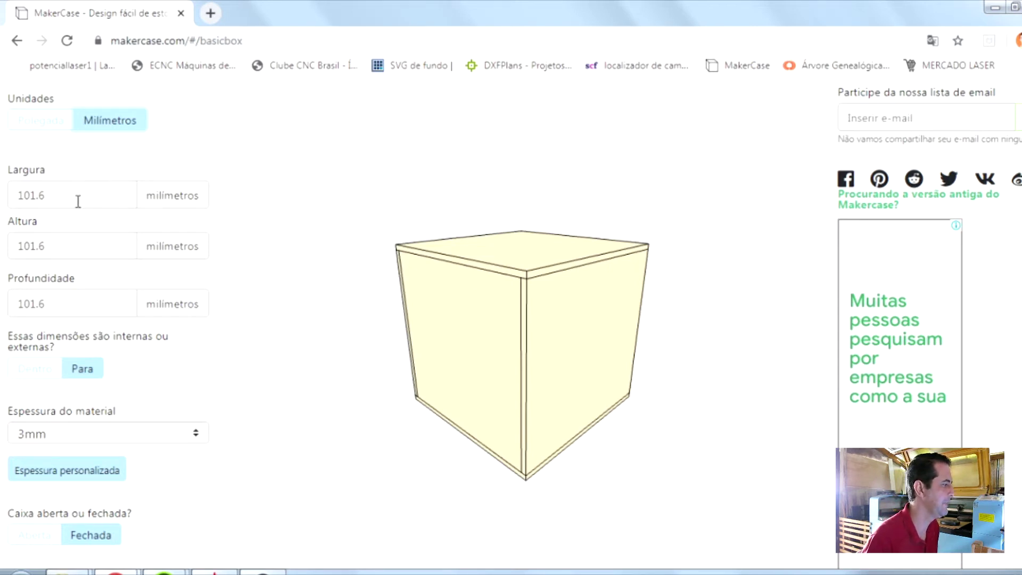
- Set the box's width, height and depth to 100 mm each
drag(64, 200, 3, 203)
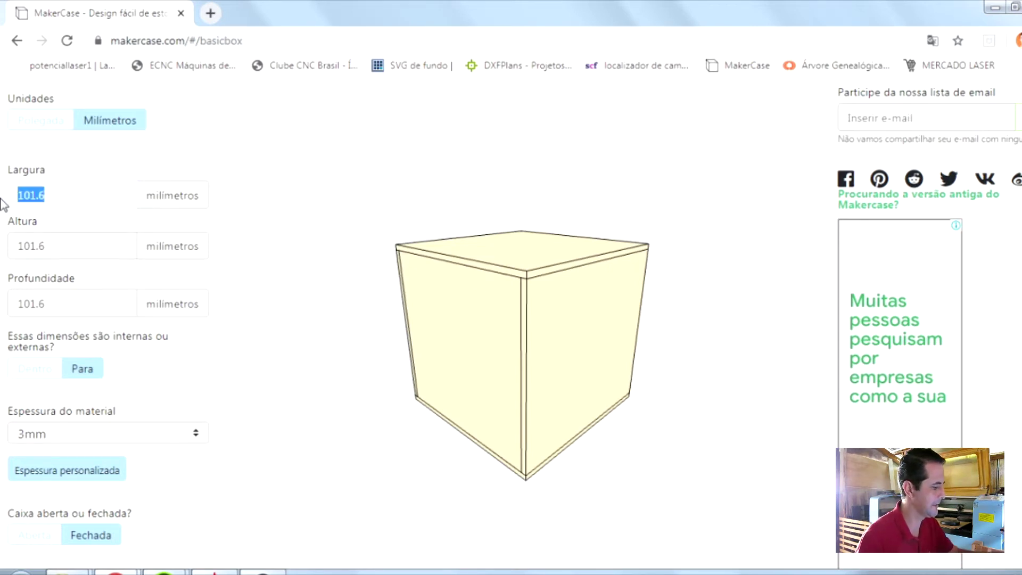
text(100)
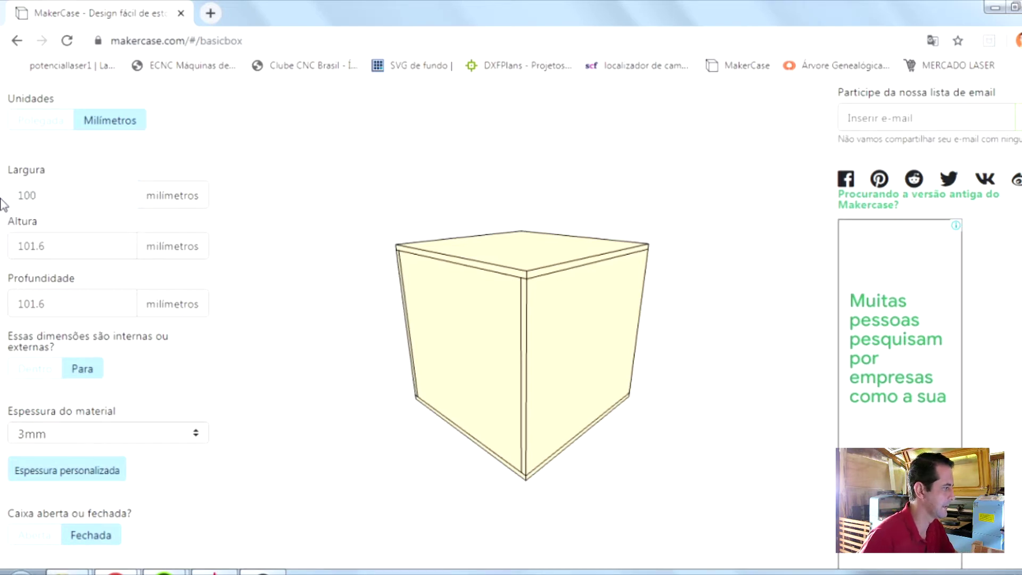
drag(63, 252, 3, 253)
text(100)
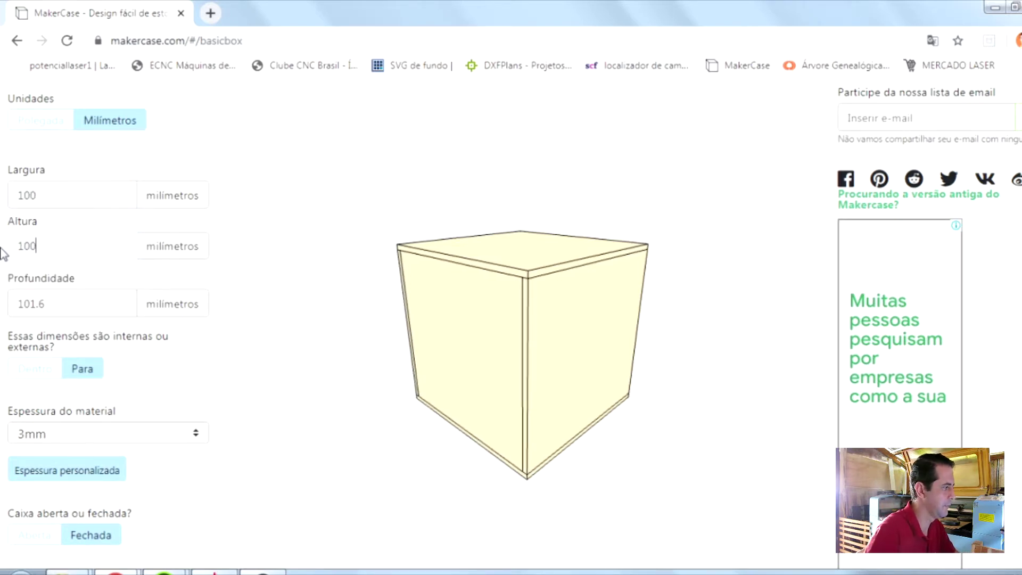
drag(62, 308, 4, 306)
text(100)
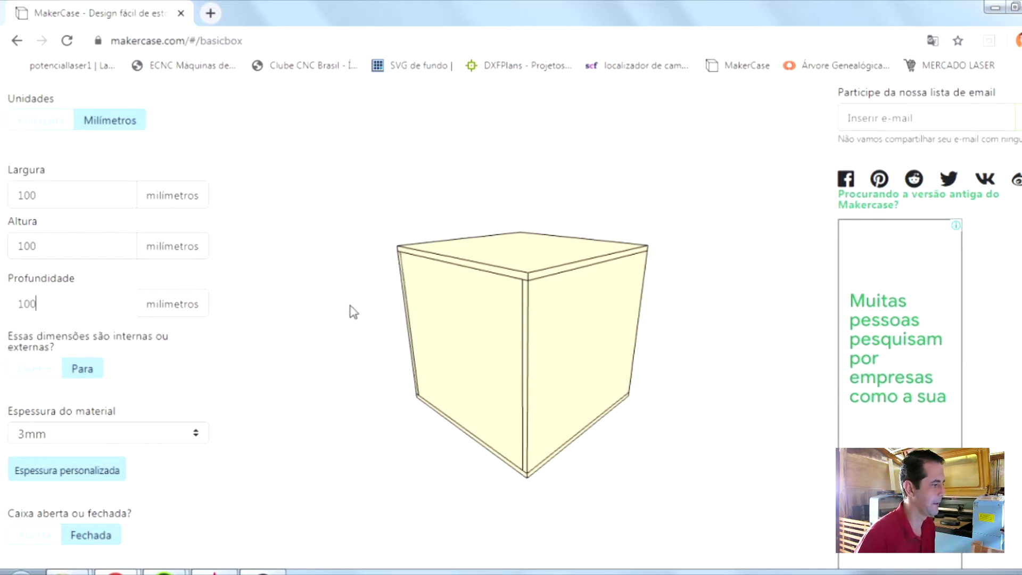
- Select 3 mm as the box's material thickness
drag(406, 304, 482, 274)
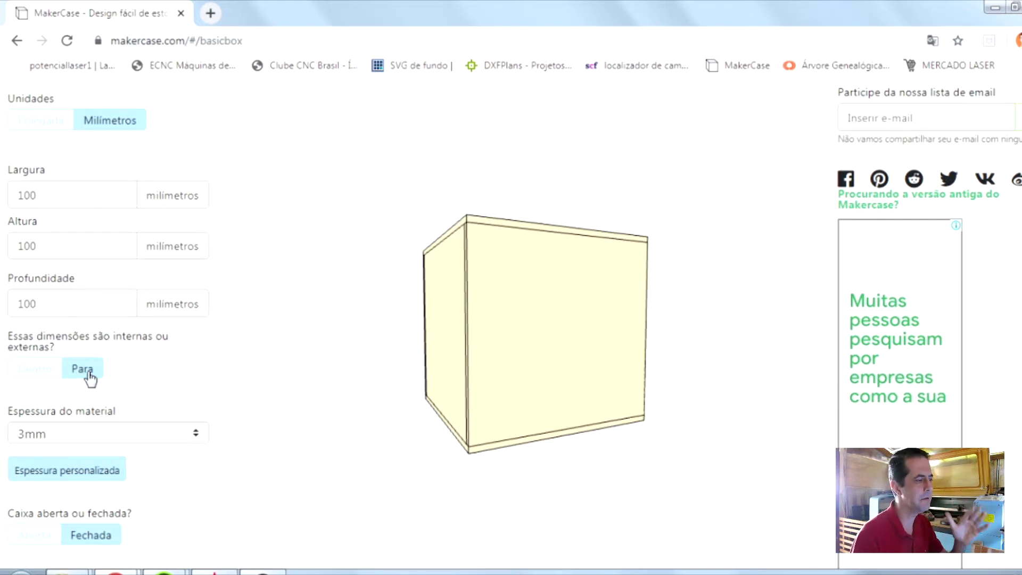
drag(444, 274, 481, 305)
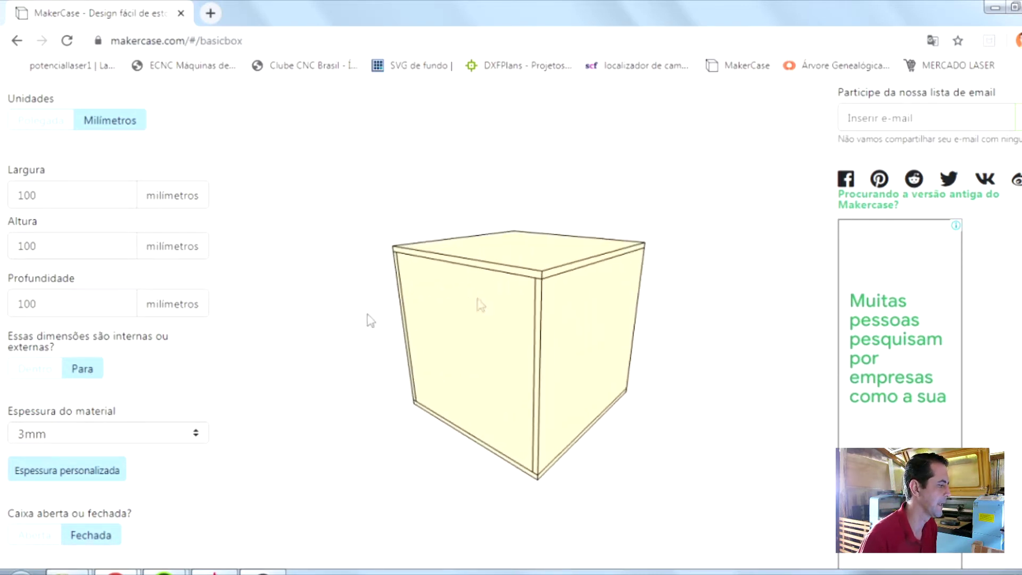
click(196, 436)
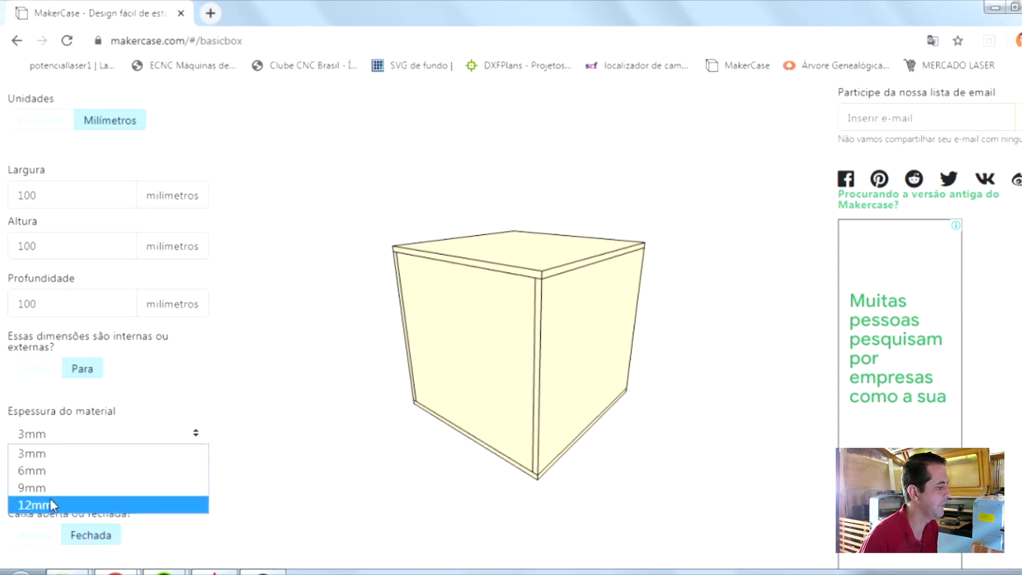
click(55, 458)
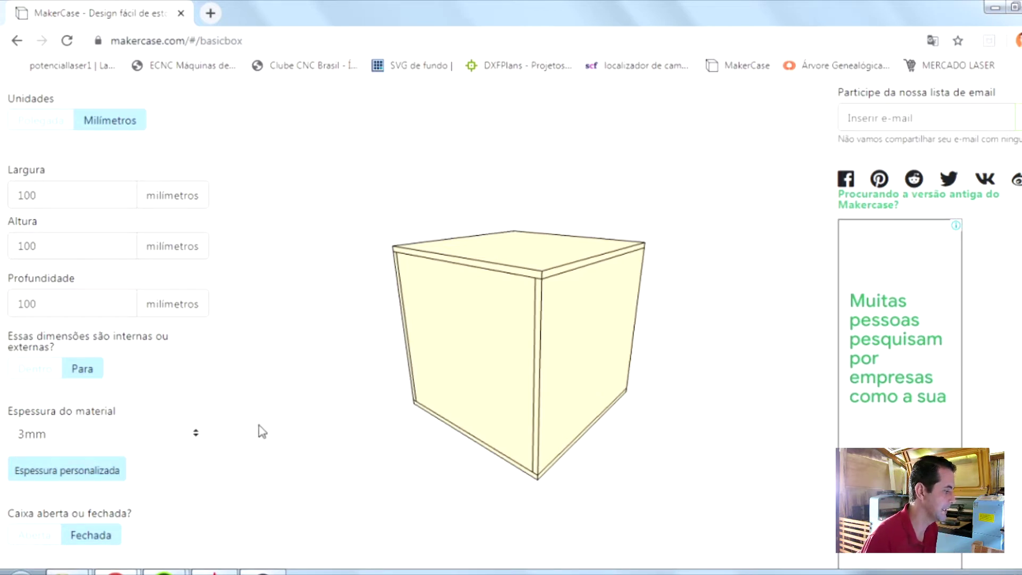
- Compare the open and closed box types in the 3D preview and leave the box set to open
mouse_move(527, 310)
mouse_down()
mouse_move(495, 401)
mouse_move(568, 299)
mouse_move(511, 269)
mouse_move(495, 357)
mouse_move(550, 352)
mouse_move(516, 302)
mouse_move(516, 265)
mouse_move(518, 327)
mouse_up()
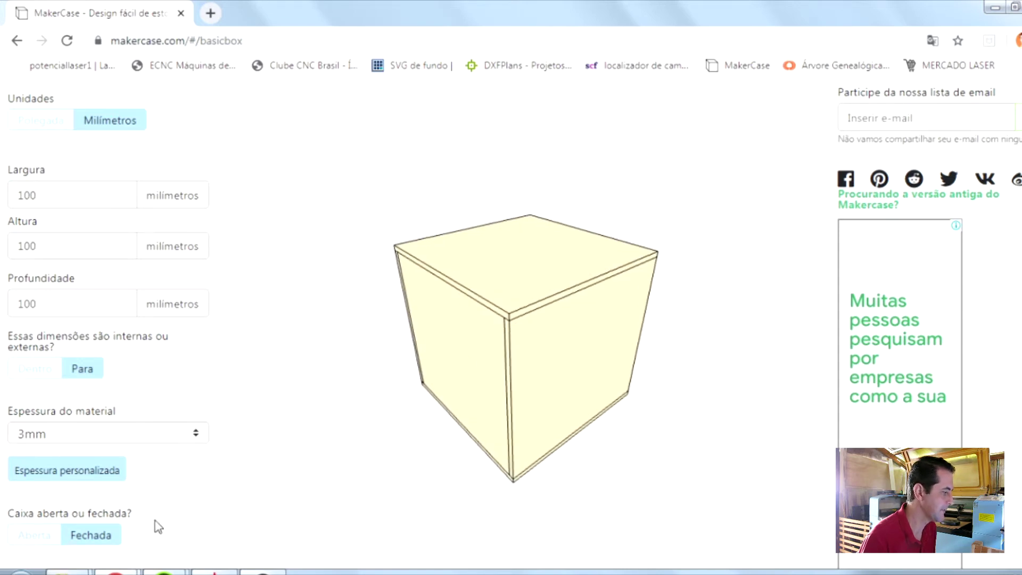
click(42, 542)
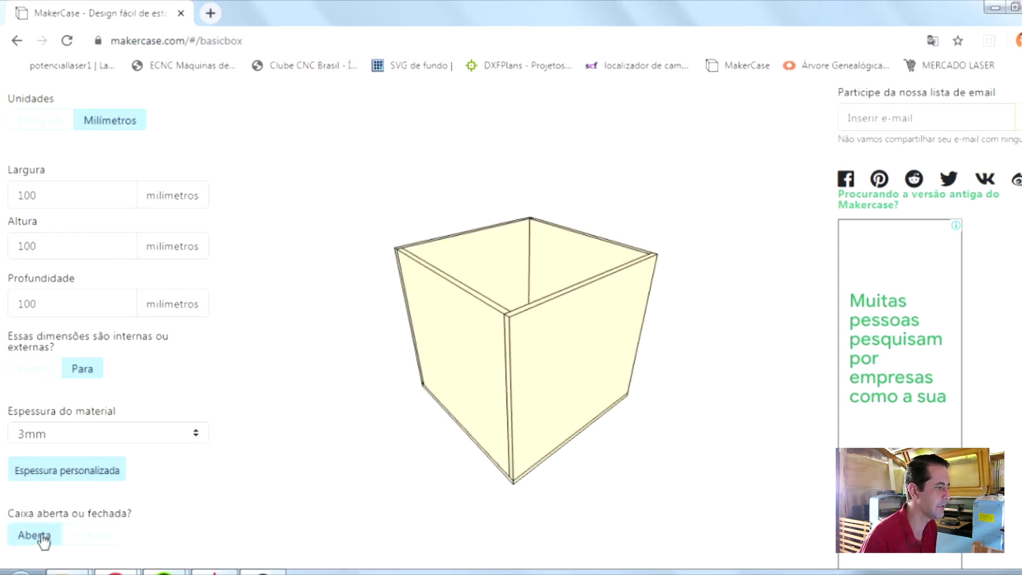
click(100, 536)
drag(499, 356, 472, 429)
drag(484, 308, 551, 322)
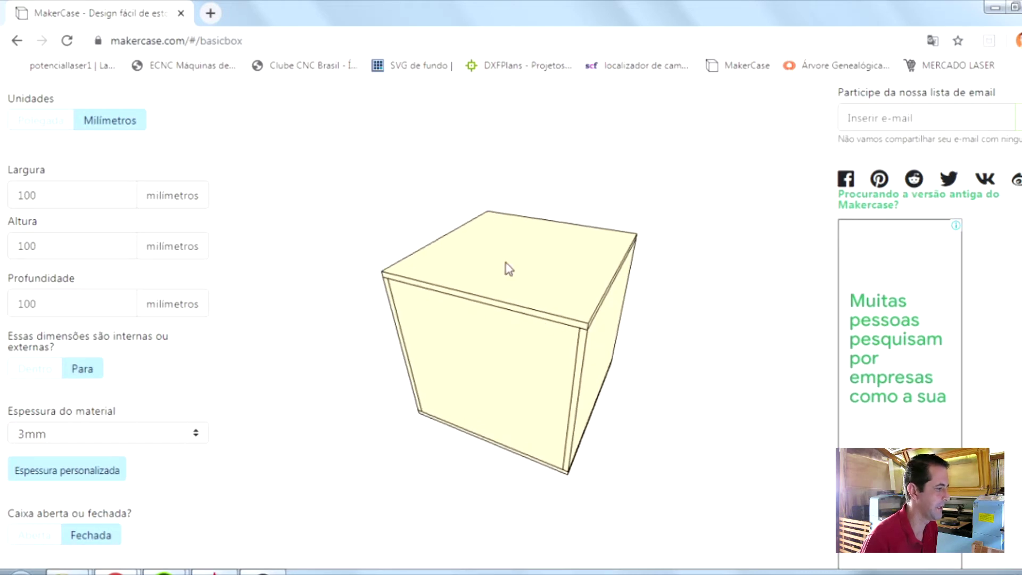
click(32, 535)
drag(523, 390, 542, 365)
drag(481, 276, 584, 338)
- Try T-slot edge joints (Junção em T) on the box and inspect them in the 3D preview
scroll(512, 325, down, 3)
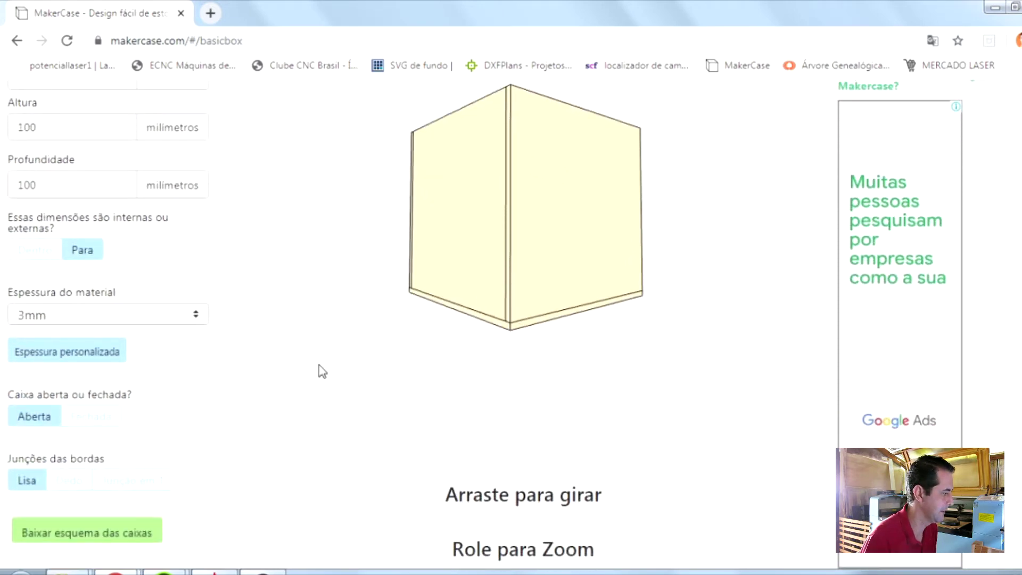
click(143, 488)
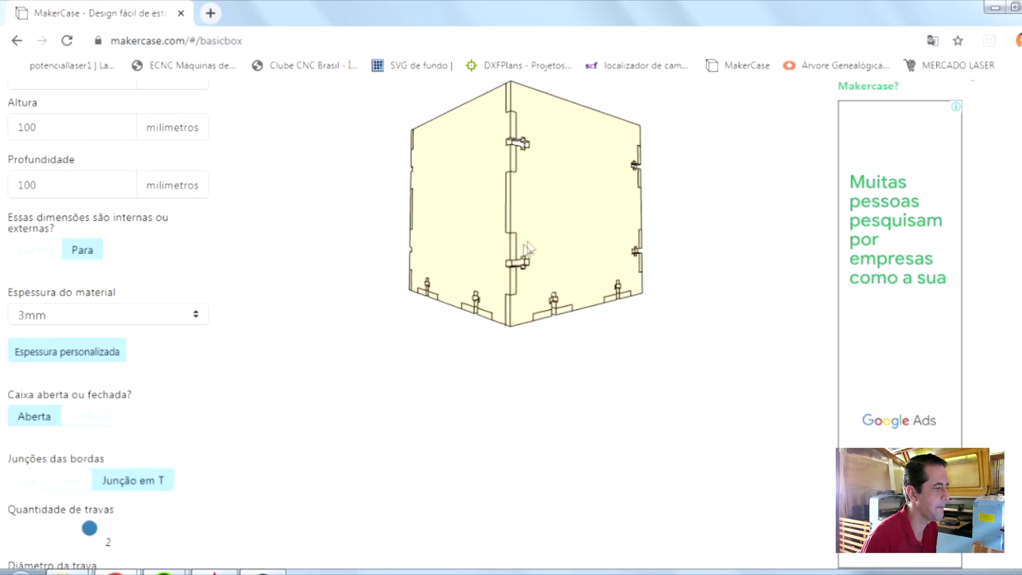
scroll(527, 269, up, 2)
drag(518, 277, 542, 286)
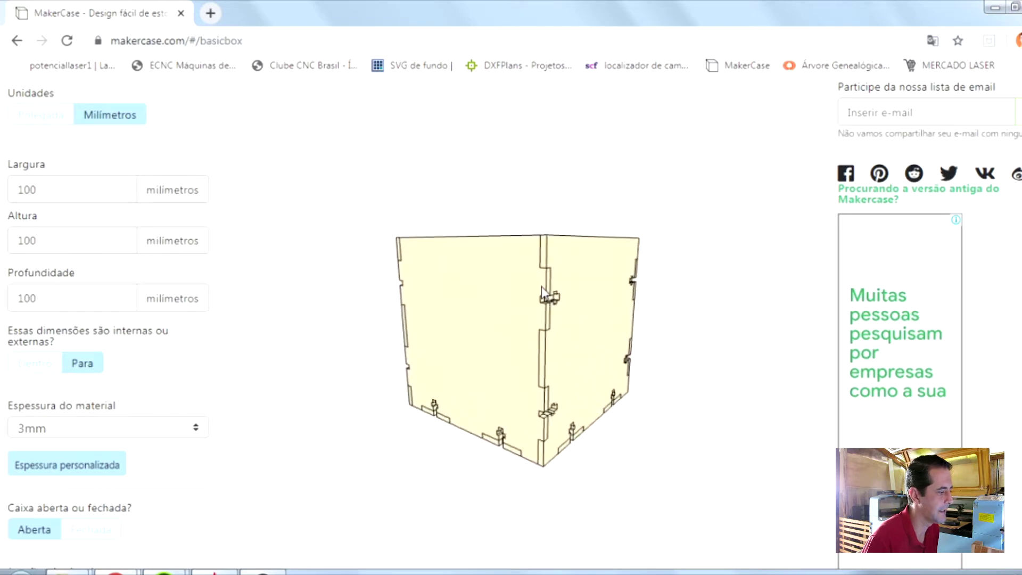
- Set the edge joints to finger (Dedo) and adjust the finger size to about a third of its range
scroll(512, 319, down, 3)
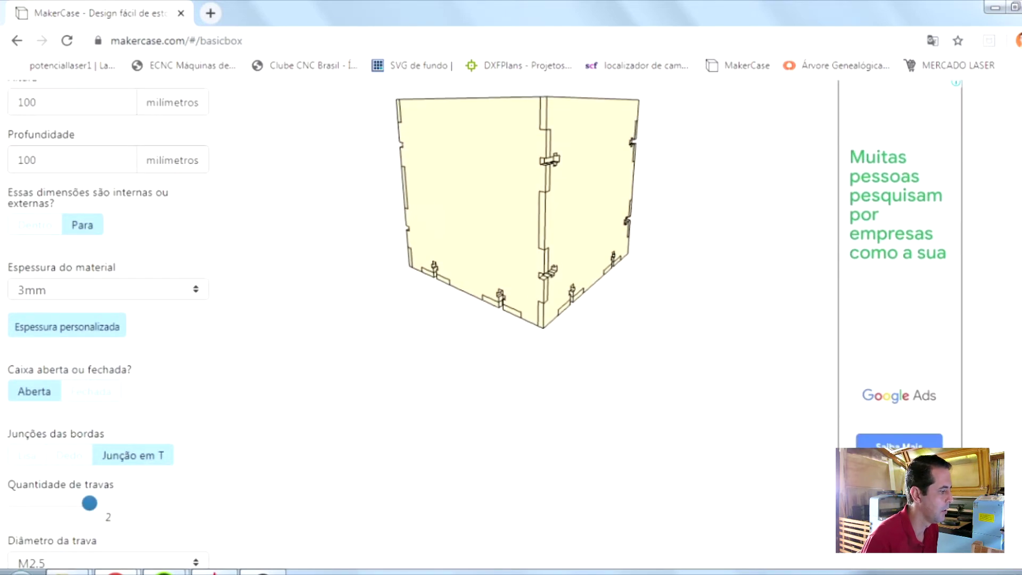
click(70, 456)
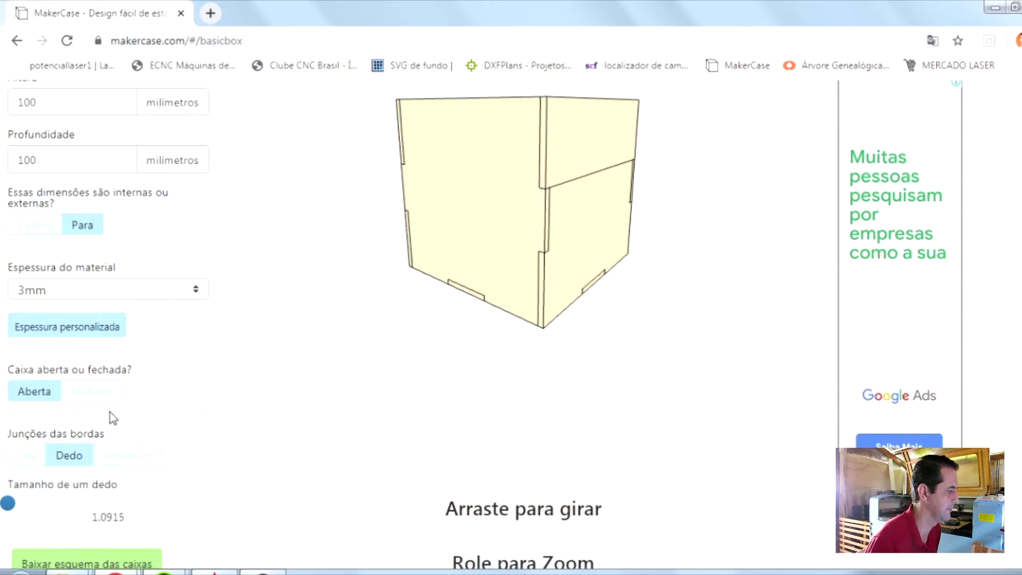
drag(7, 504, 126, 498)
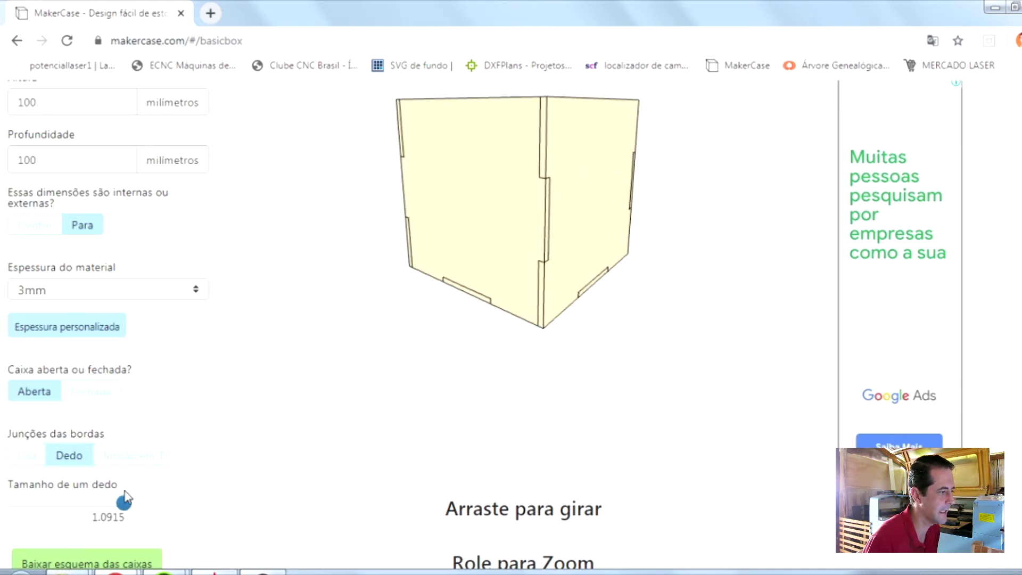
drag(125, 495, 64, 511)
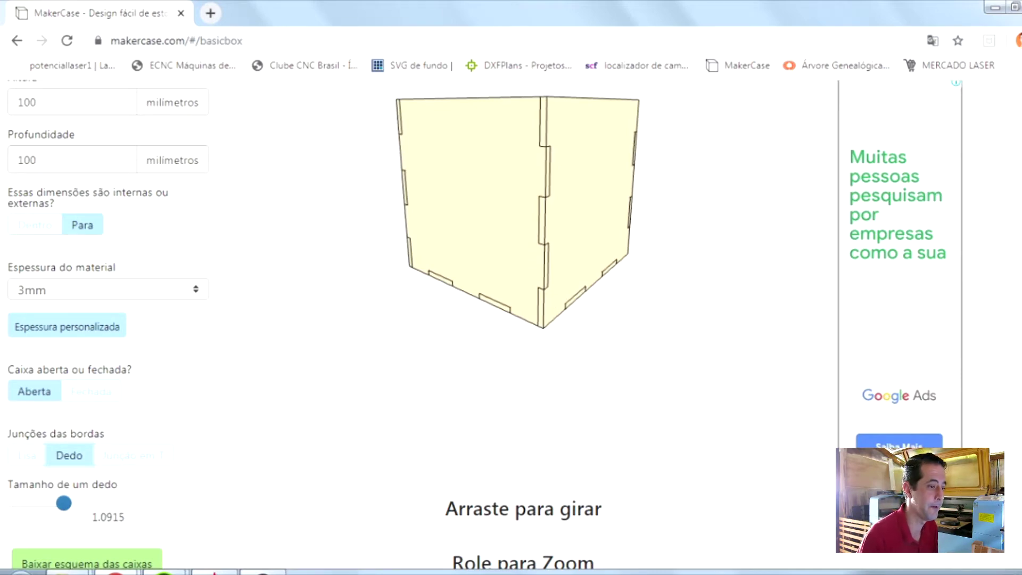
- Generate the box's panel layout, download it as a DXF file and close the download dialog
scroll(484, 325, down, 1)
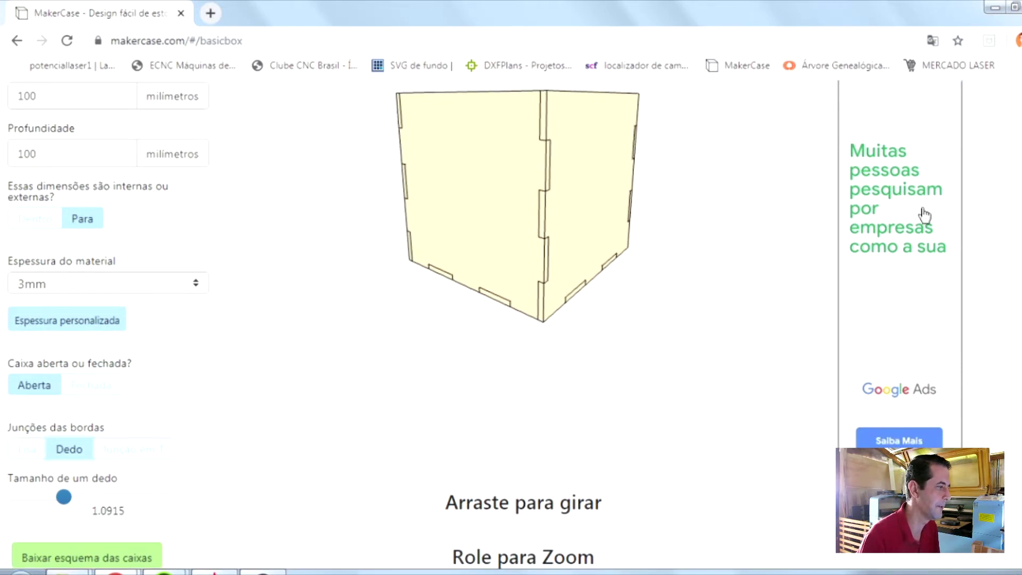
click(74, 559)
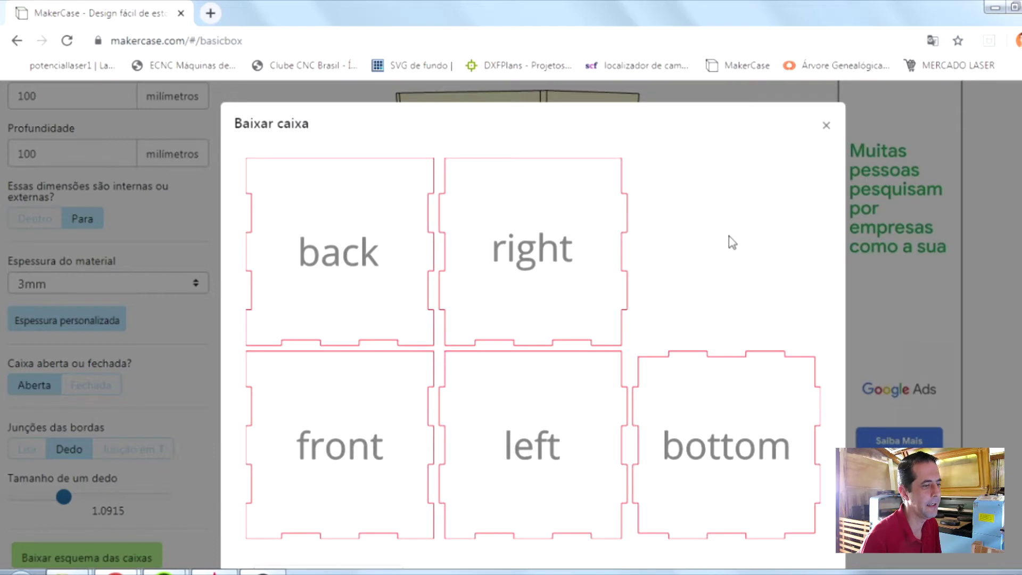
scroll(803, 247, down, 2)
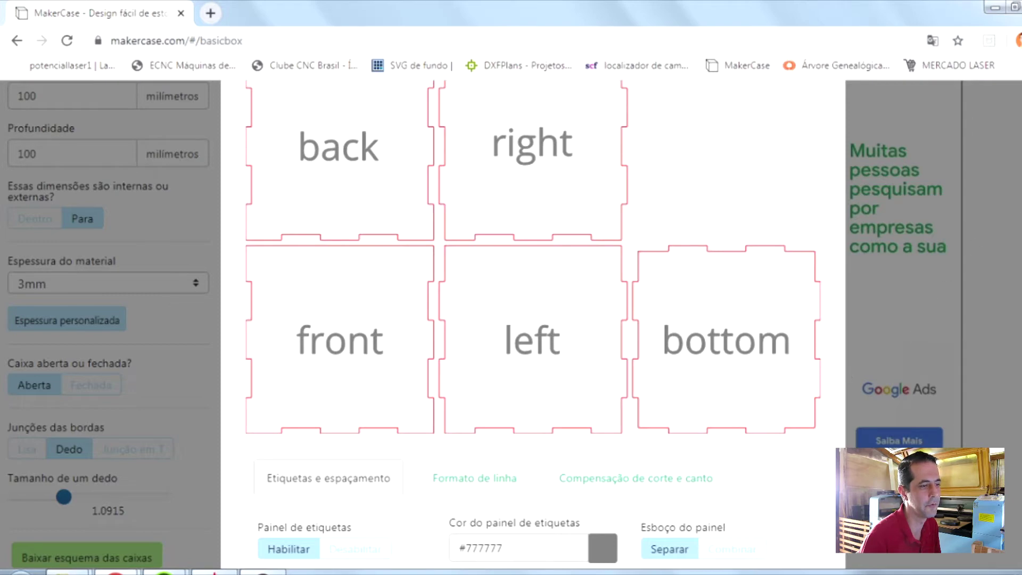
scroll(532, 328, up, 1)
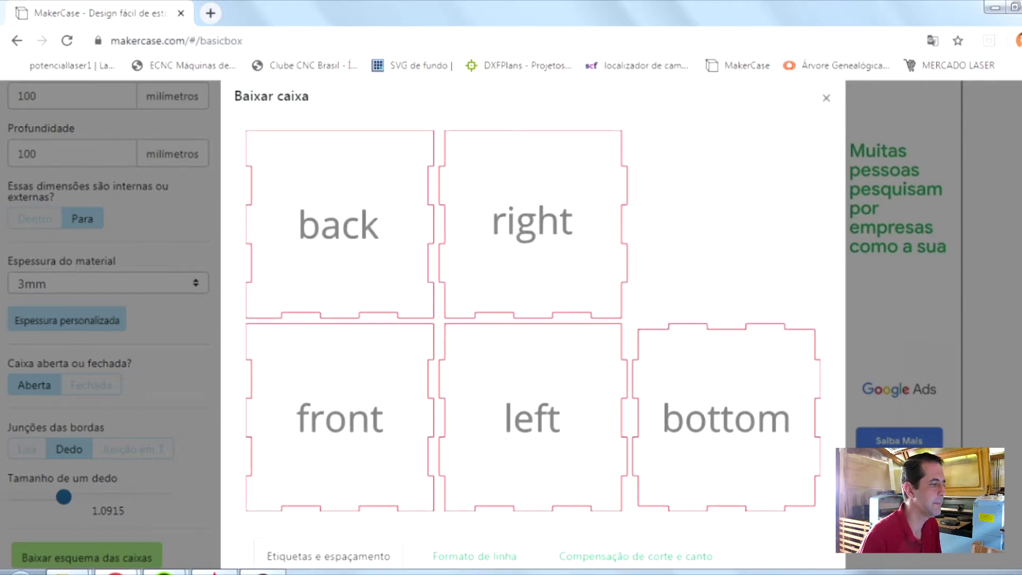
scroll(464, 486, down, 4)
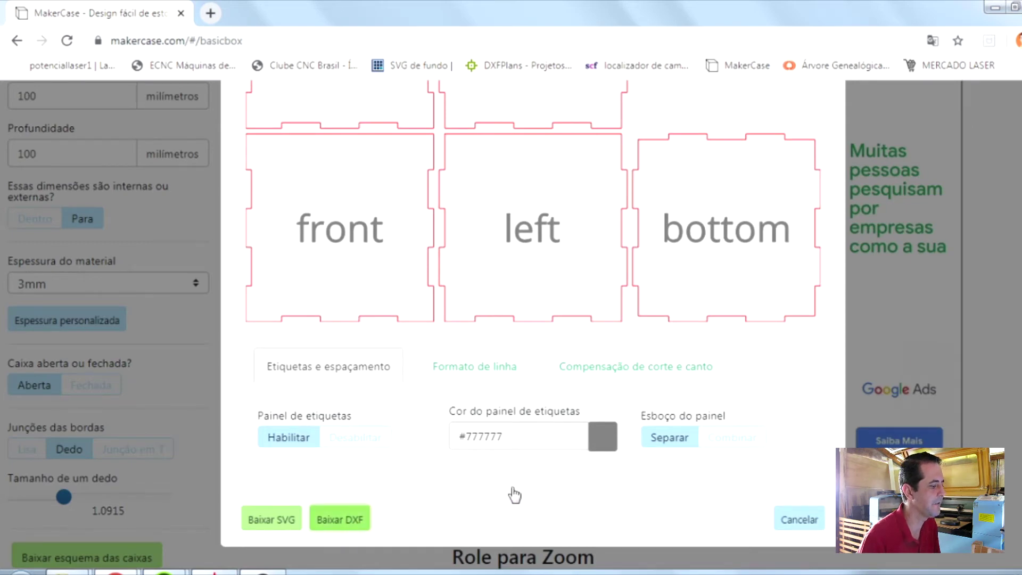
scroll(588, 451, up, 4)
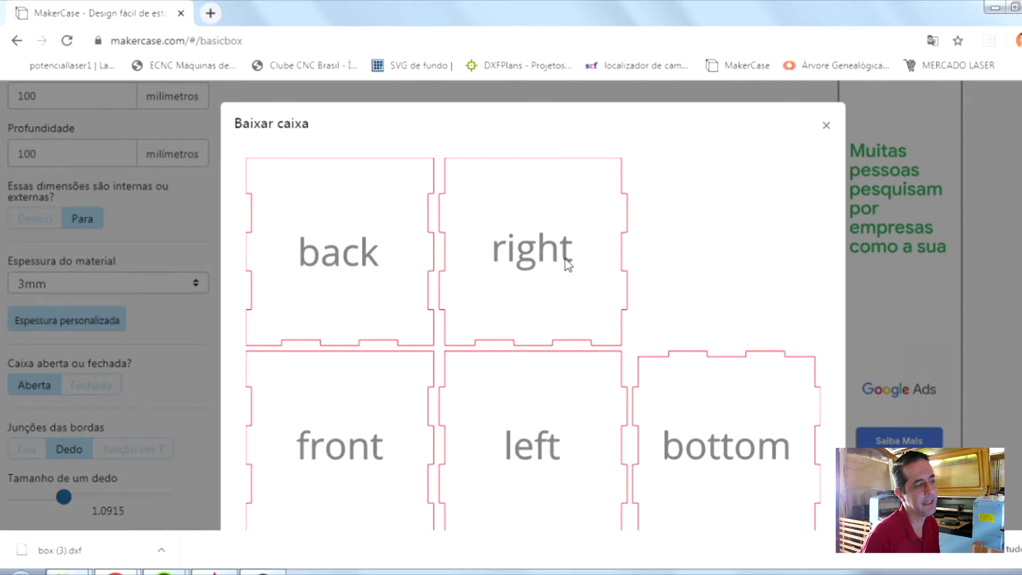
click(826, 125)
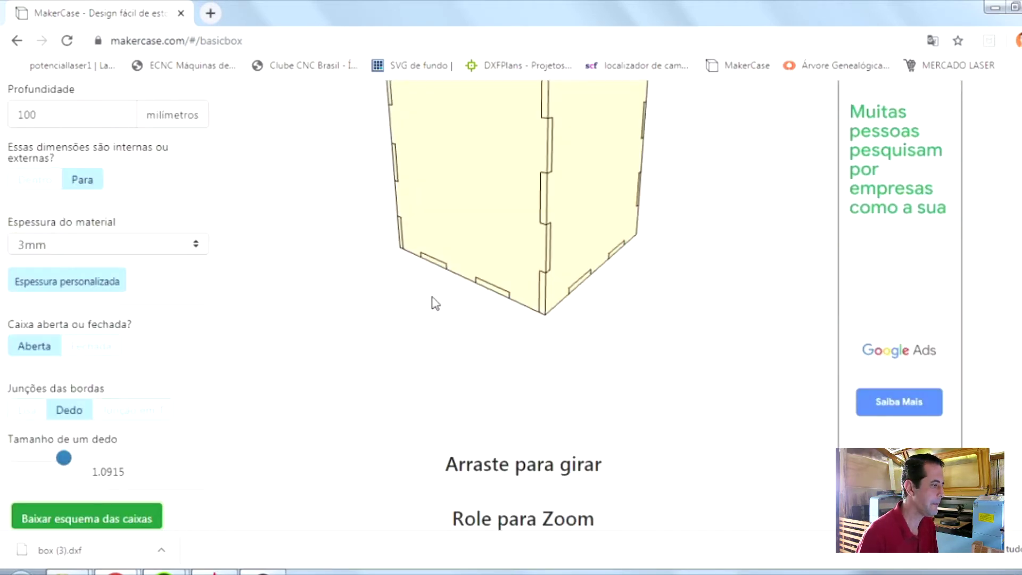
scroll(430, 356, up, 3)
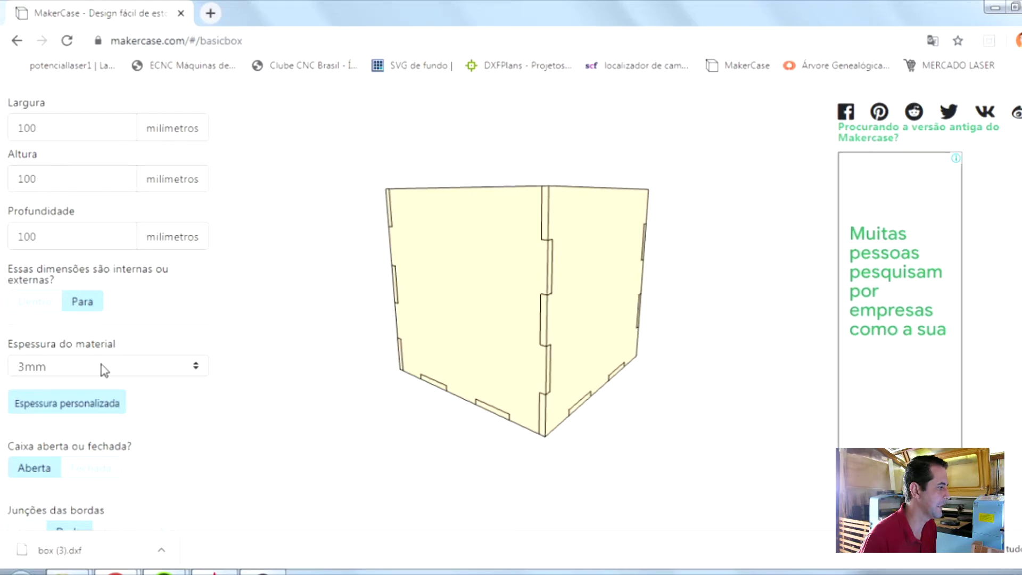
scroll(104, 363, down, 3)
scroll(144, 338, up, 2)
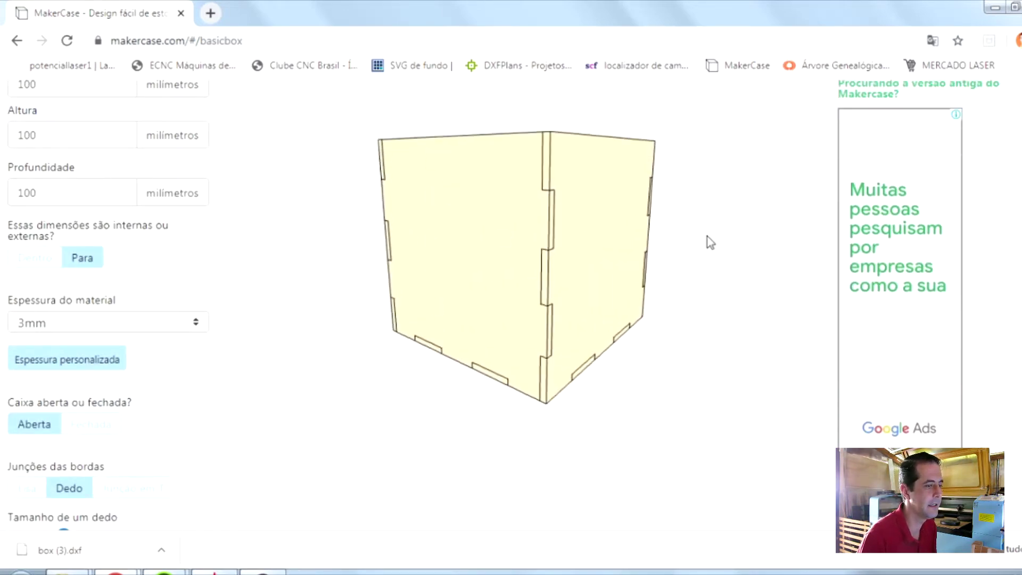
scroll(746, 277, up, 3)
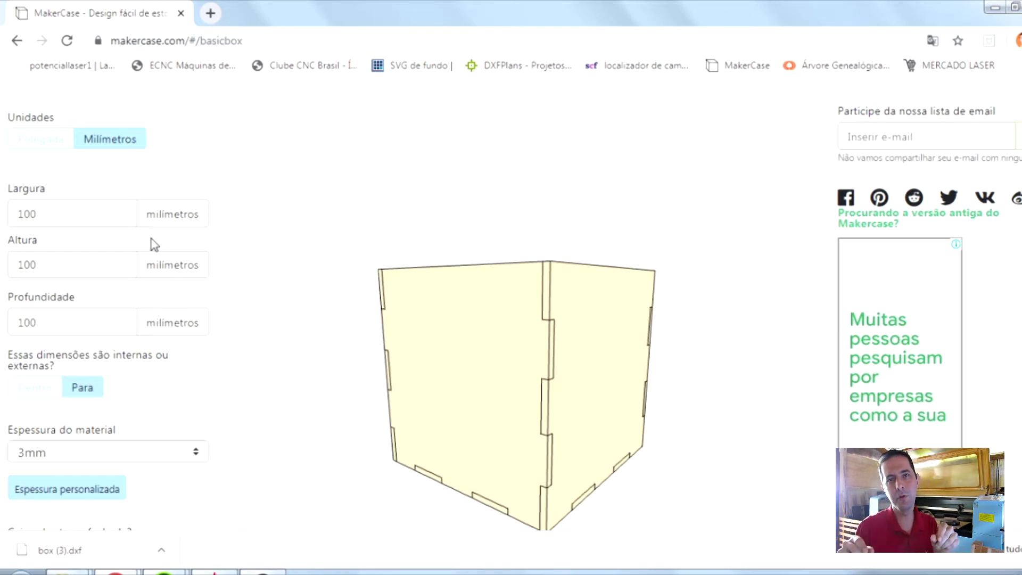
- Change the box's width to 108 mm
scroll(154, 244, down, 1)
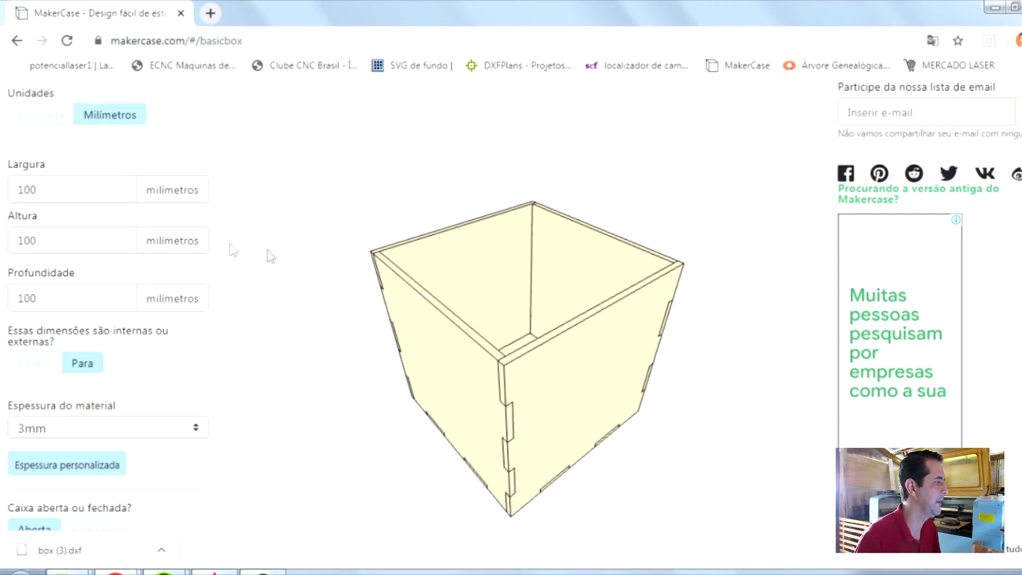
click(39, 192)
drag(40, 192, 32, 191)
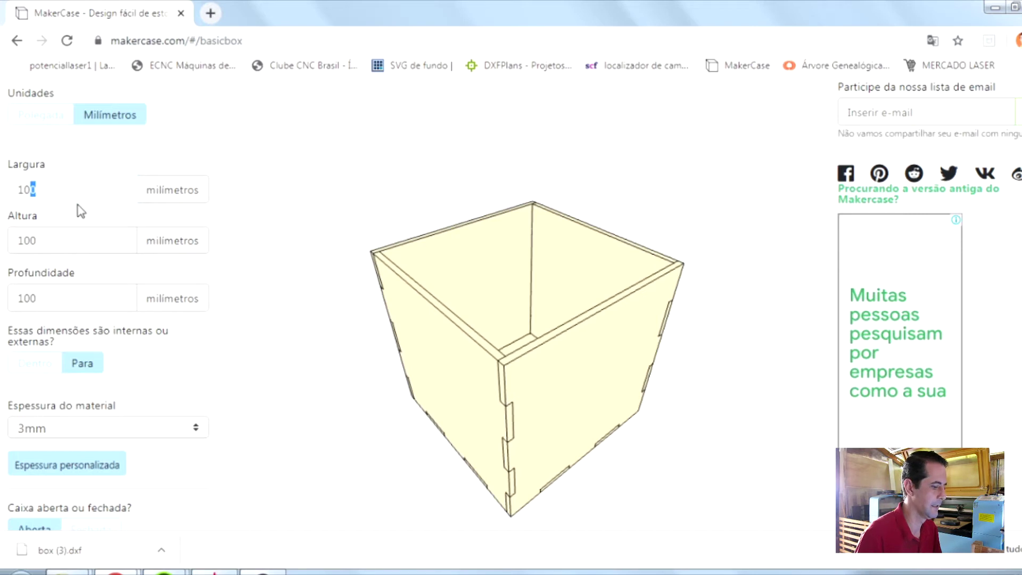
key(BackSpace)
text(8)
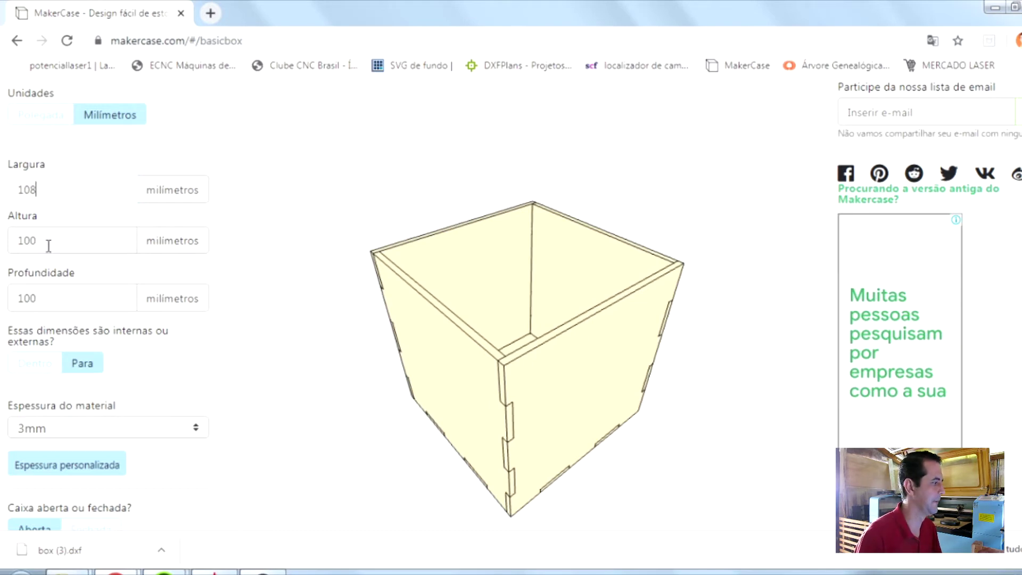
- Set the box's height to 25 mm and its depth to 108 mm, and check the shape in the 3D preview
drag(49, 245, 6, 245)
text(25)
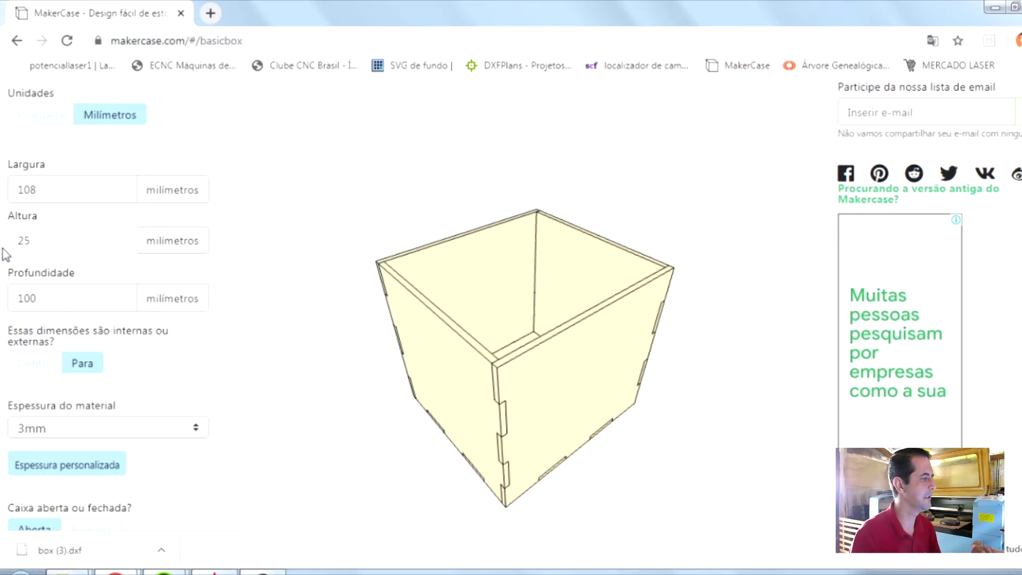
click(47, 296)
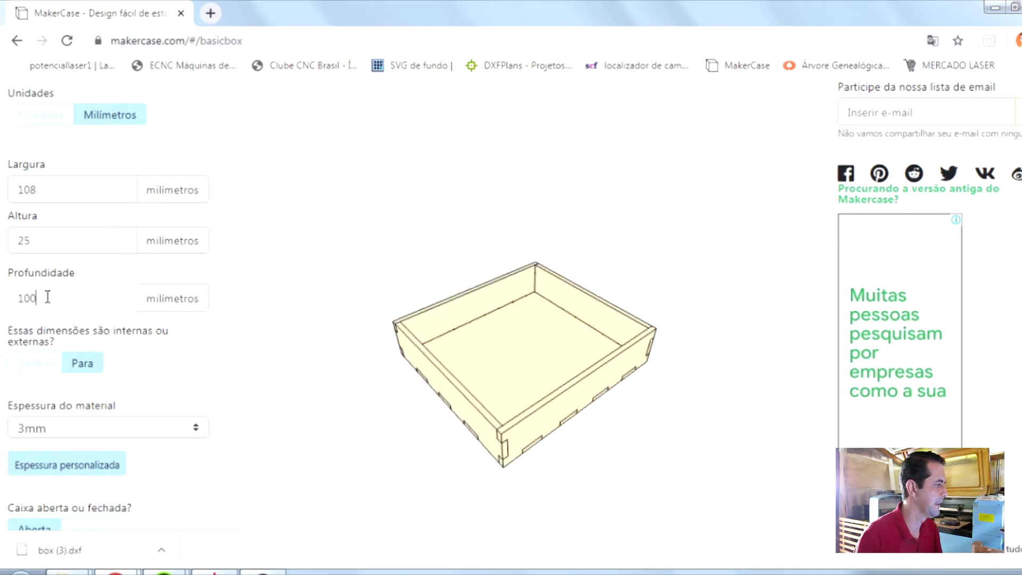
key(BackSpace)
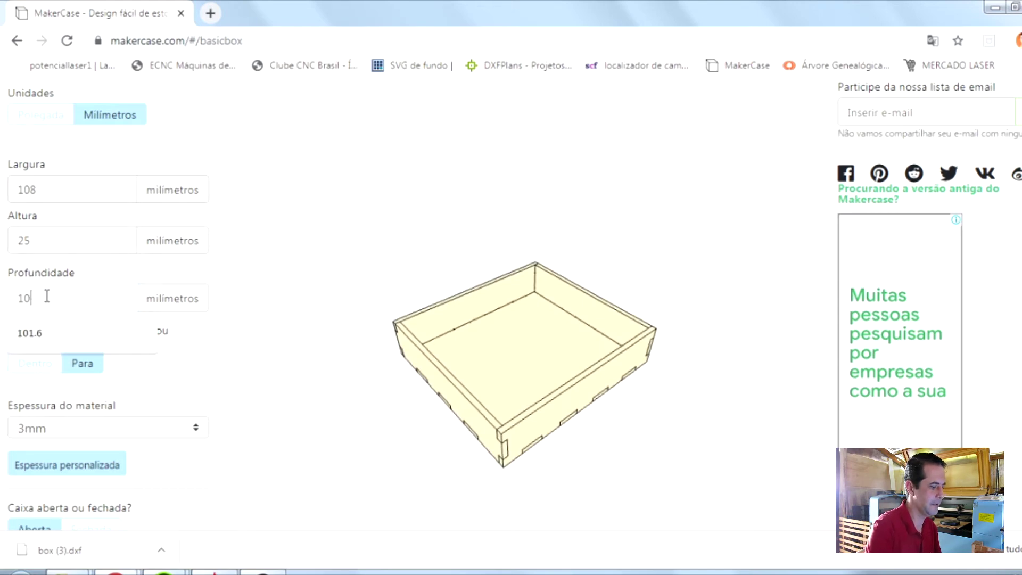
text(8)
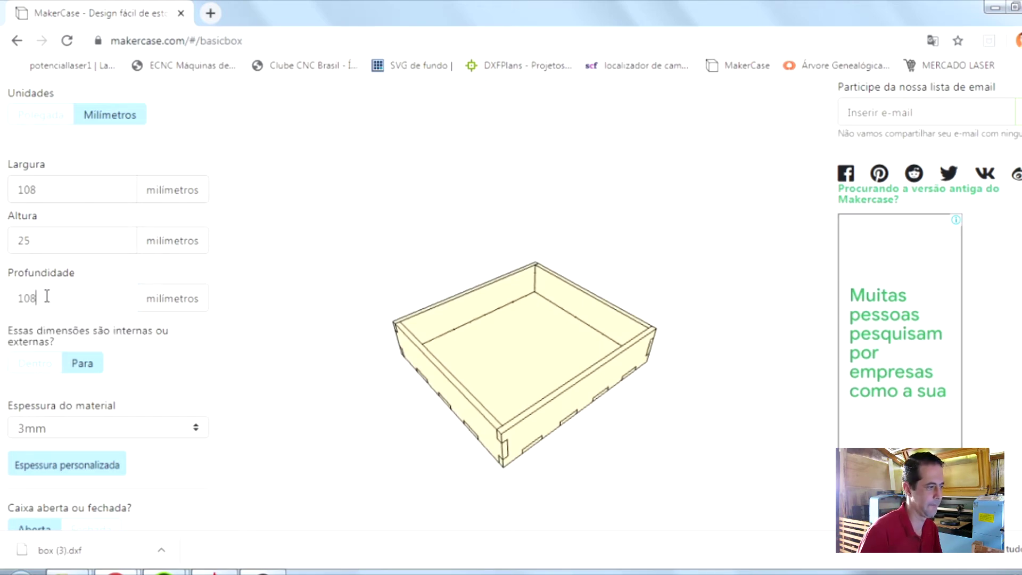
drag(471, 430, 559, 466)
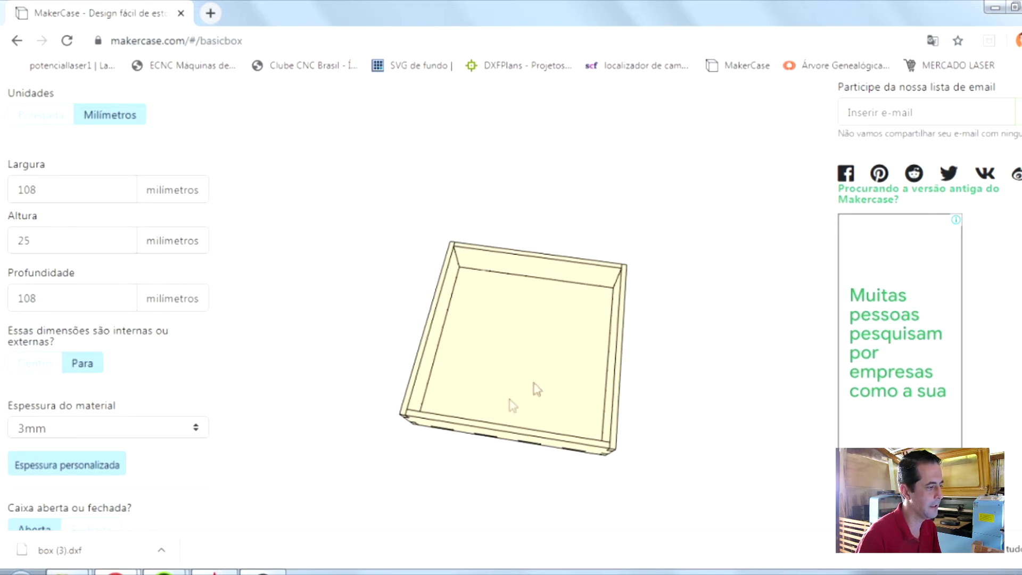
scroll(519, 232, down, 1)
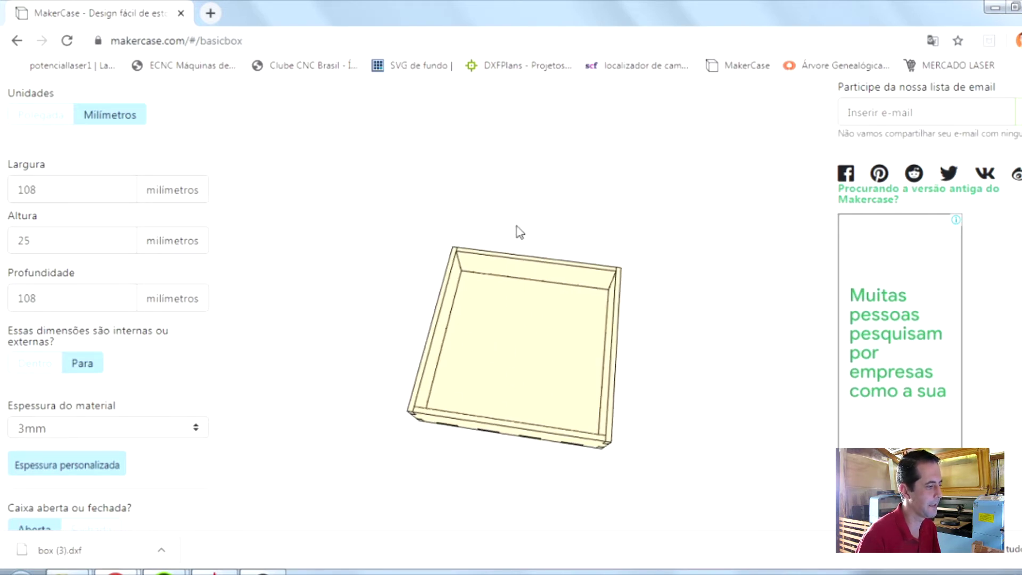
drag(541, 426, 586, 263)
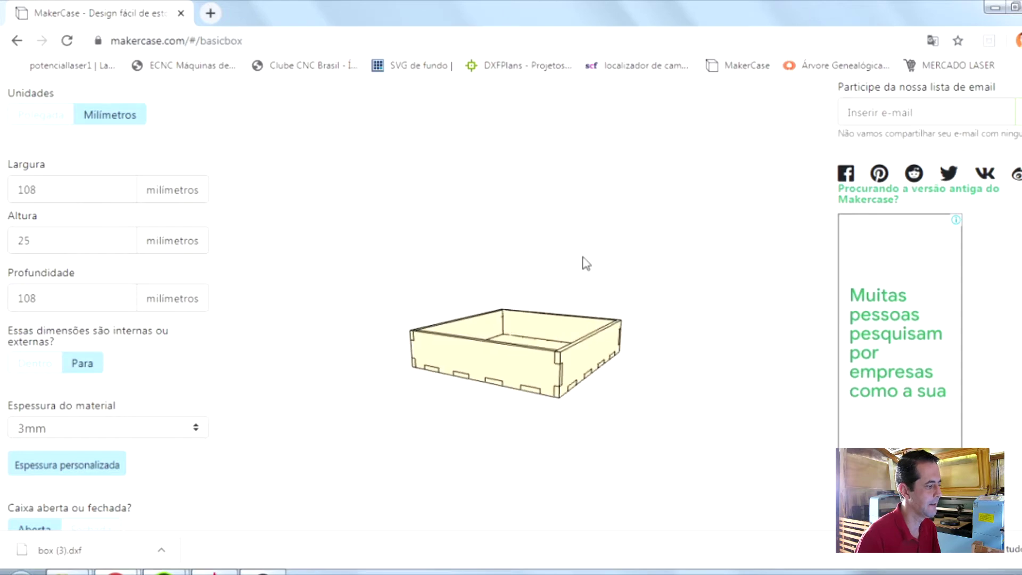
- Generate the cutting layout of the 108 × 25 × 108 mm box, download it as DXF and close the download dialog
scroll(351, 325, down, 3)
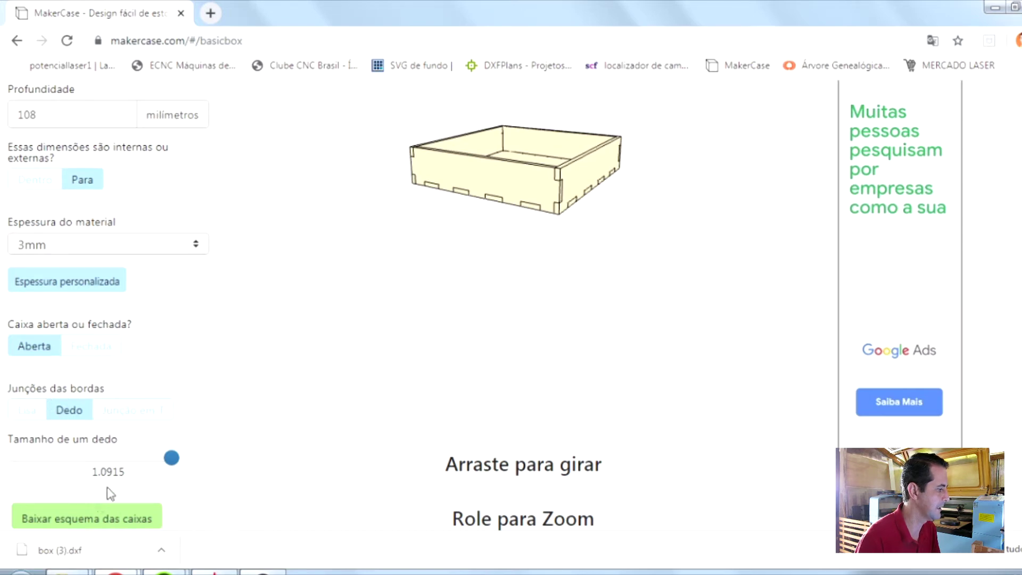
click(85, 520)
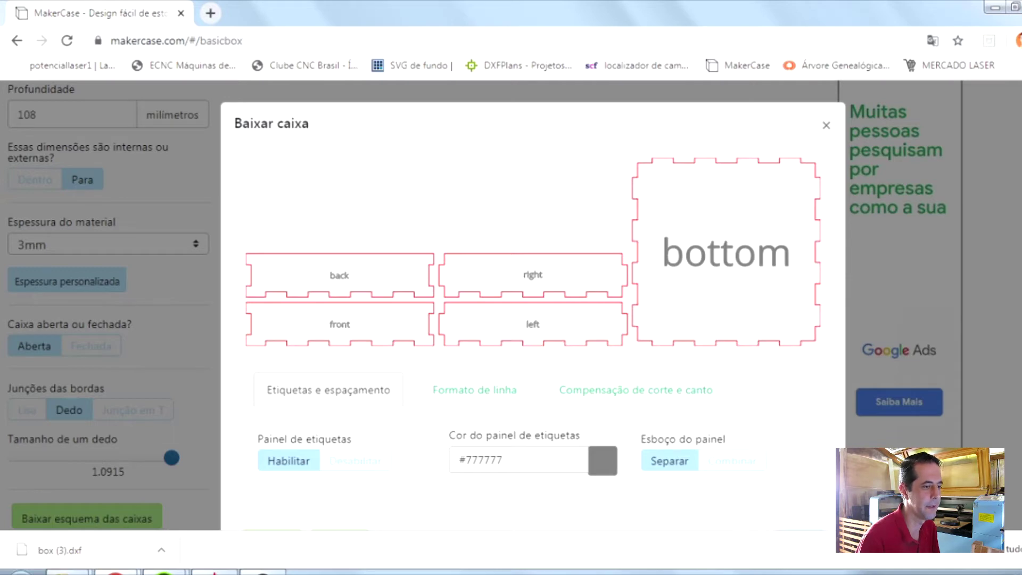
scroll(687, 466, down, 1)
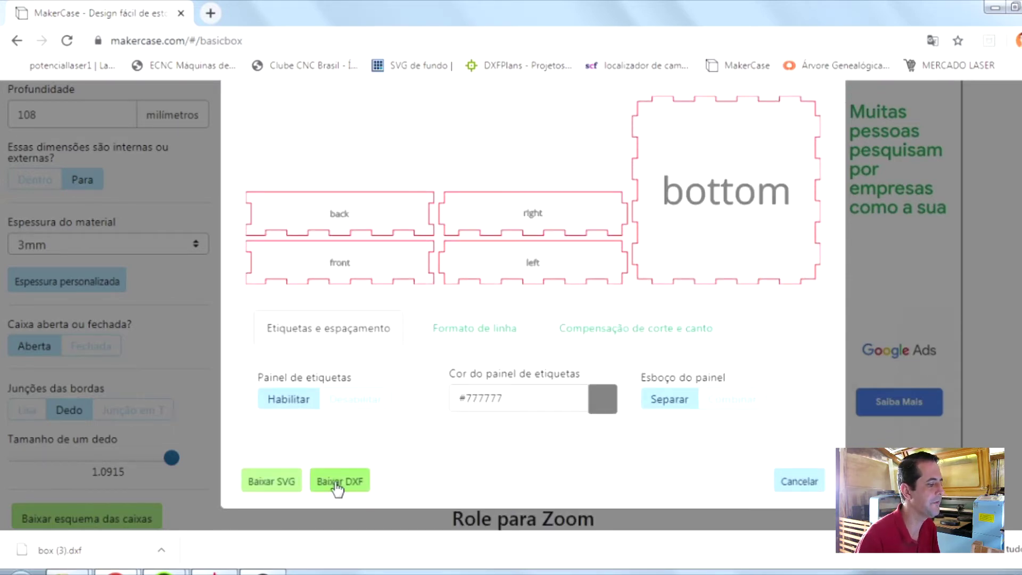
scroll(338, 487, up, 1)
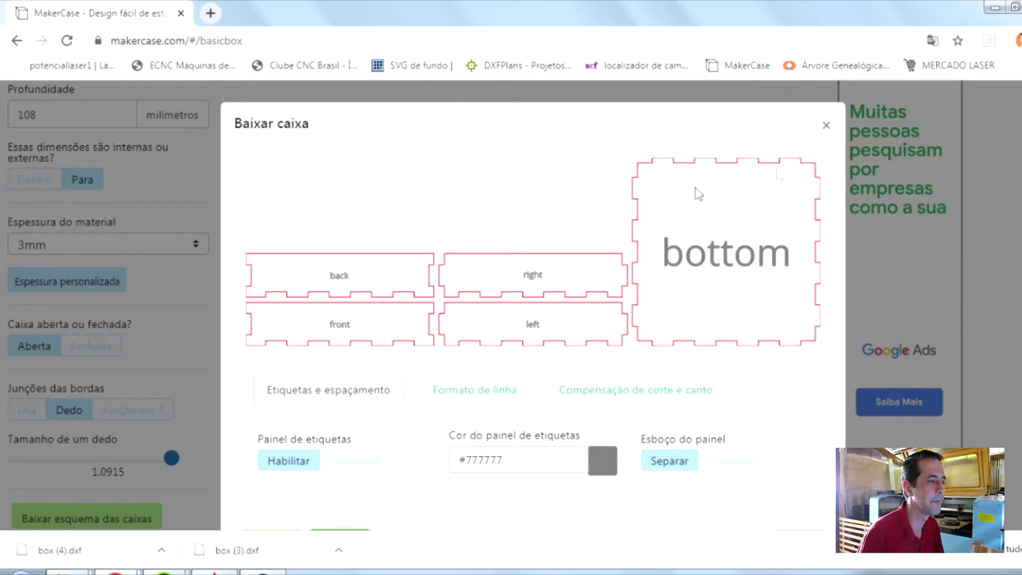
click(826, 126)
- Switch to CorelDRAW, examine the box templates collected in CAIXINHAS.cdr, and return to the blank untitled document
click(995, 7)
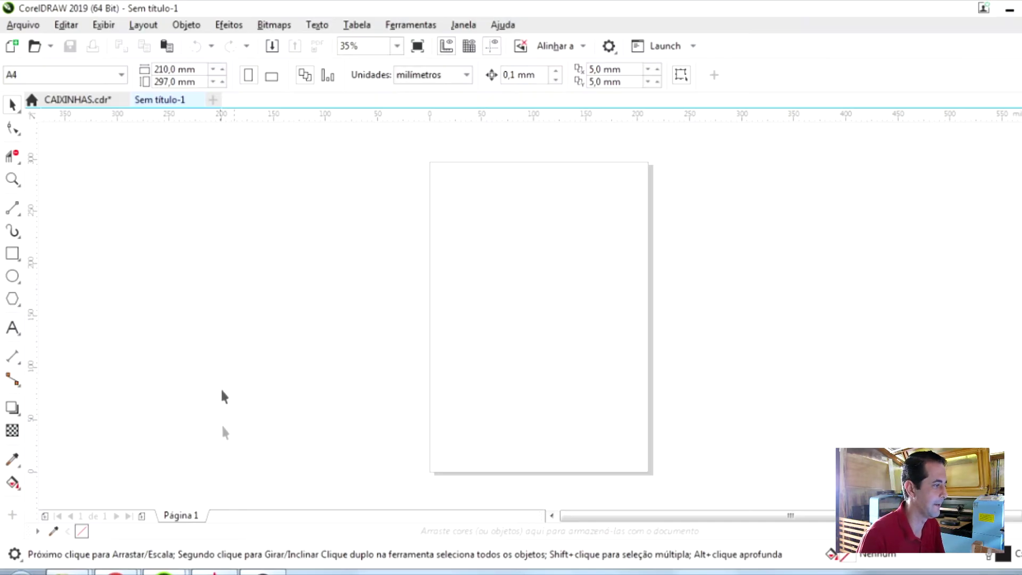
click(67, 102)
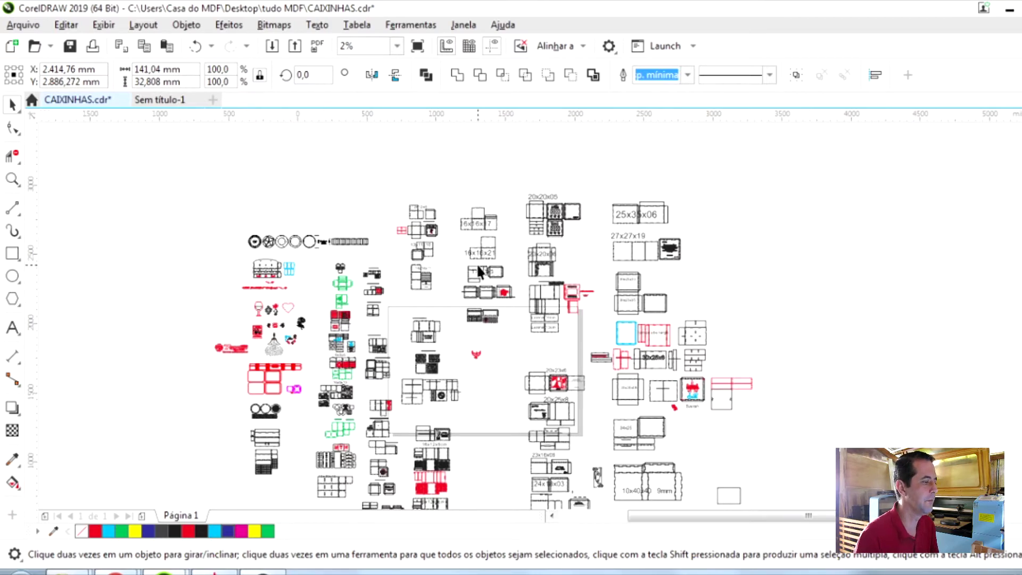
scroll(494, 300, up, 3)
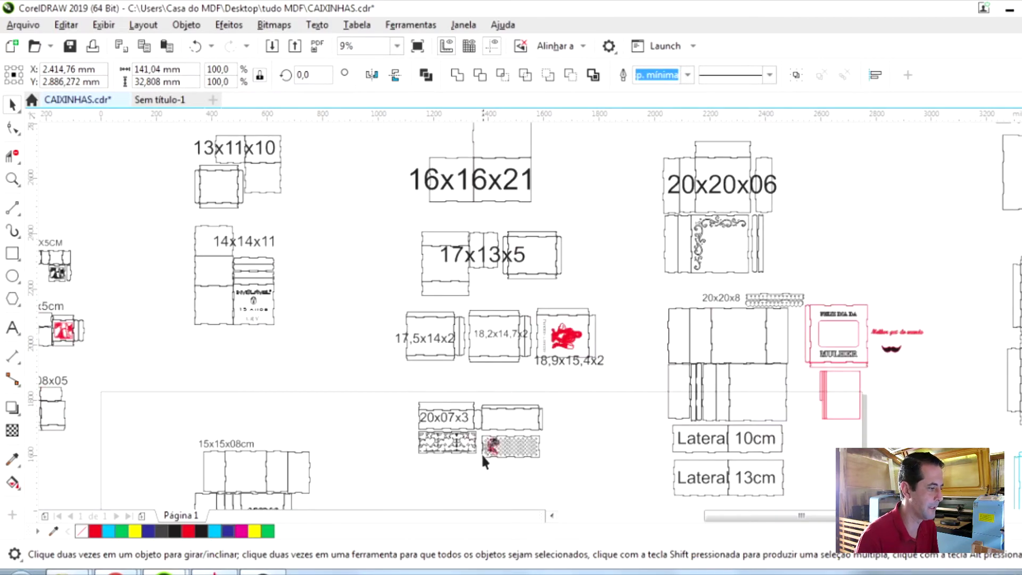
scroll(483, 471, up, 3)
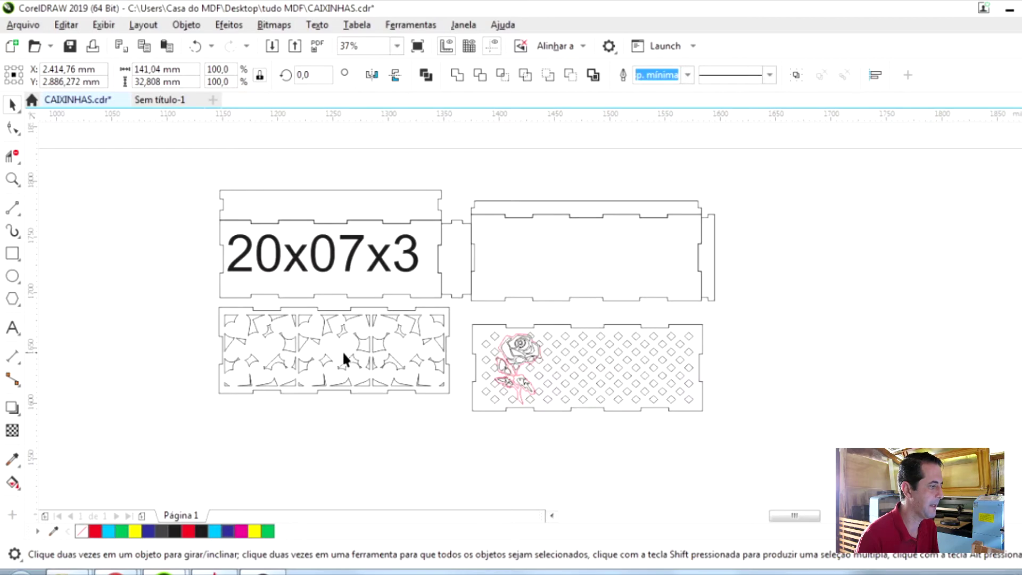
scroll(387, 323, down, 1)
scroll(385, 336, down, 1)
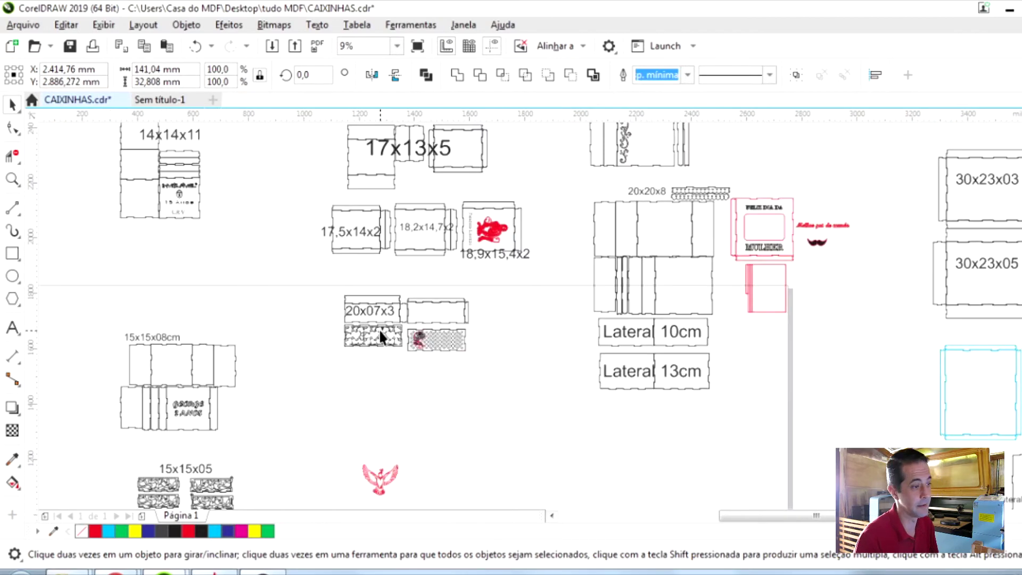
scroll(380, 329, down, 1)
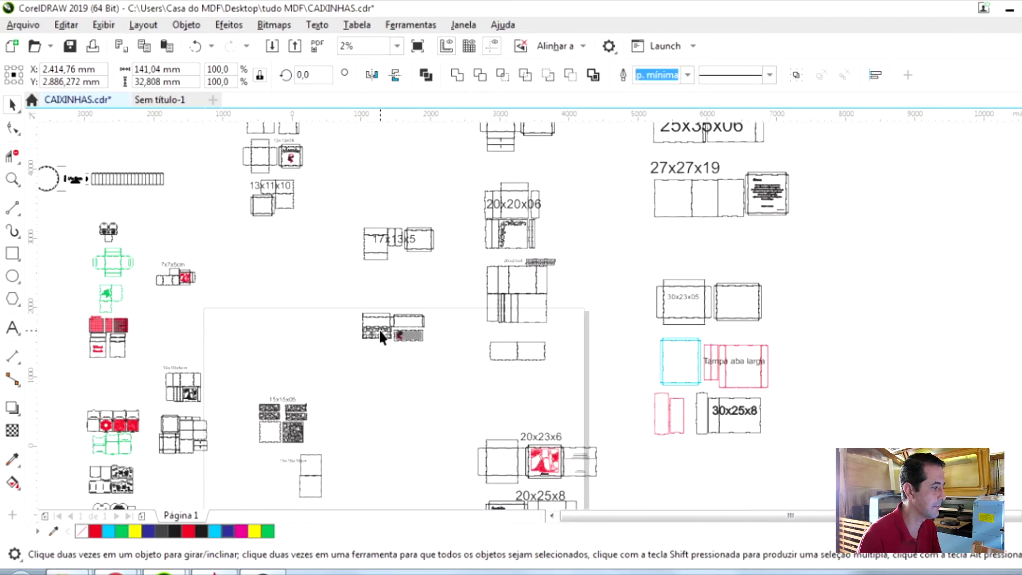
scroll(301, 405, down, 1)
scroll(310, 453, up, 1)
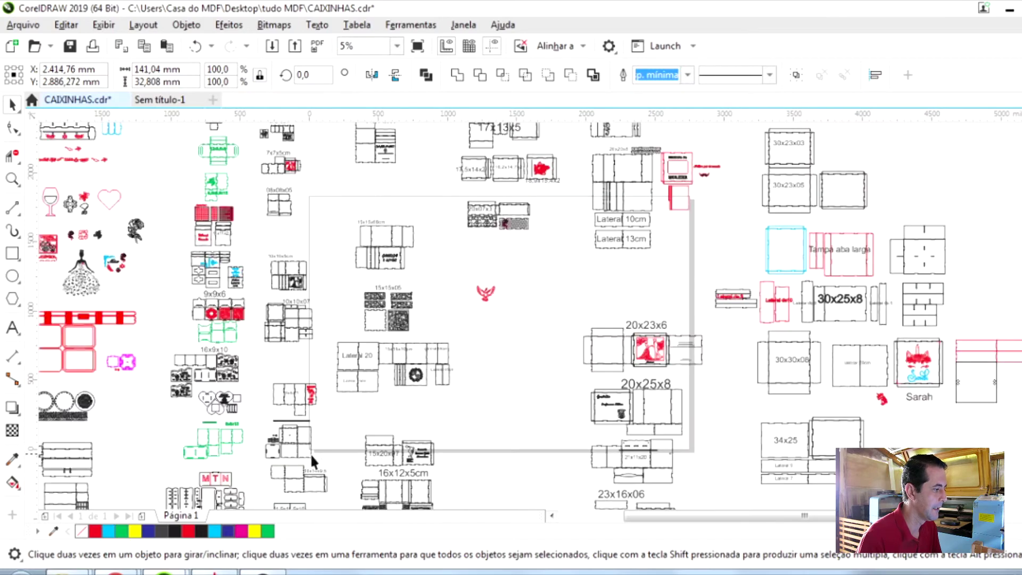
scroll(380, 350, up, 2)
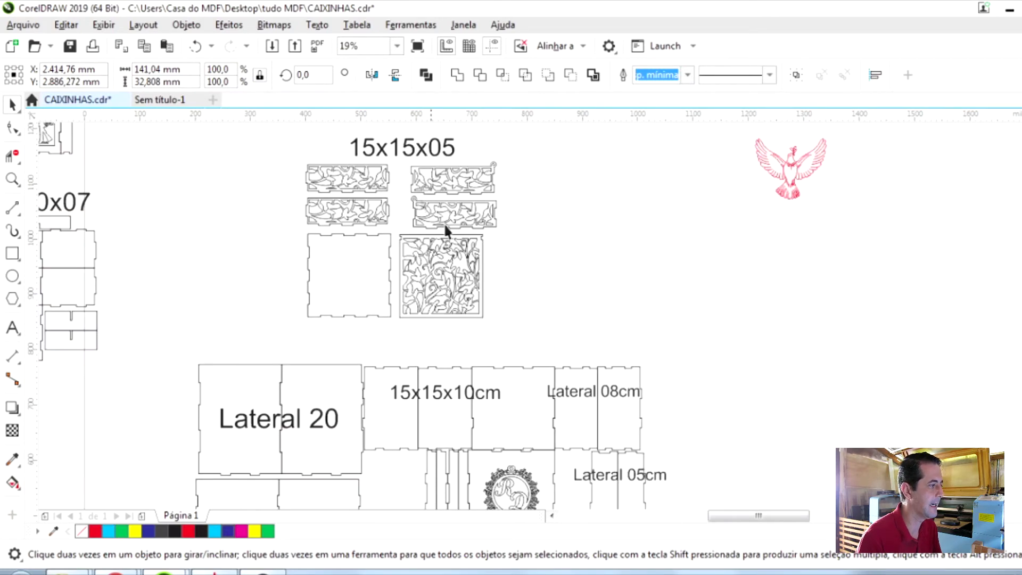
scroll(517, 203, down, 1)
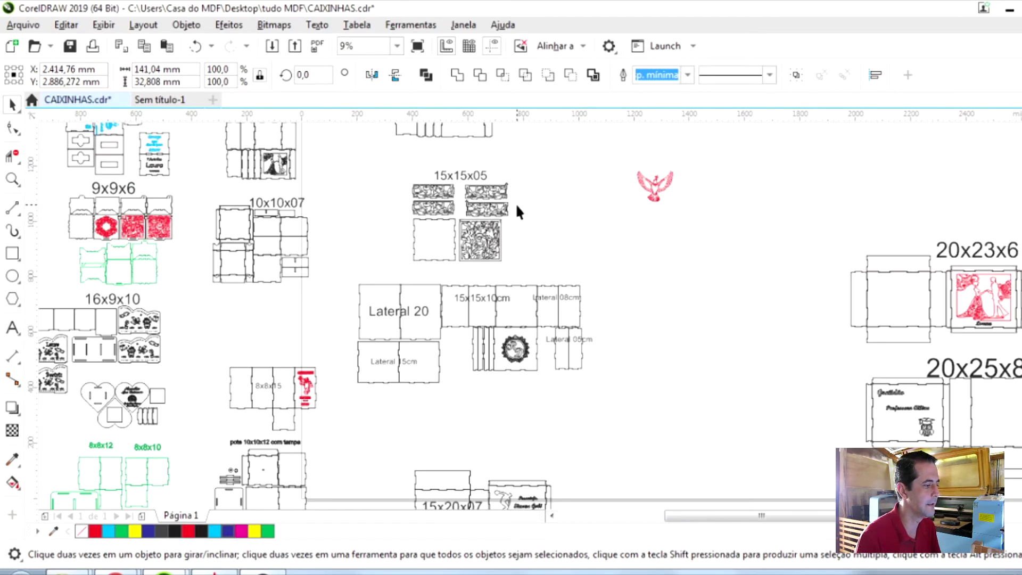
scroll(509, 349, up, 1)
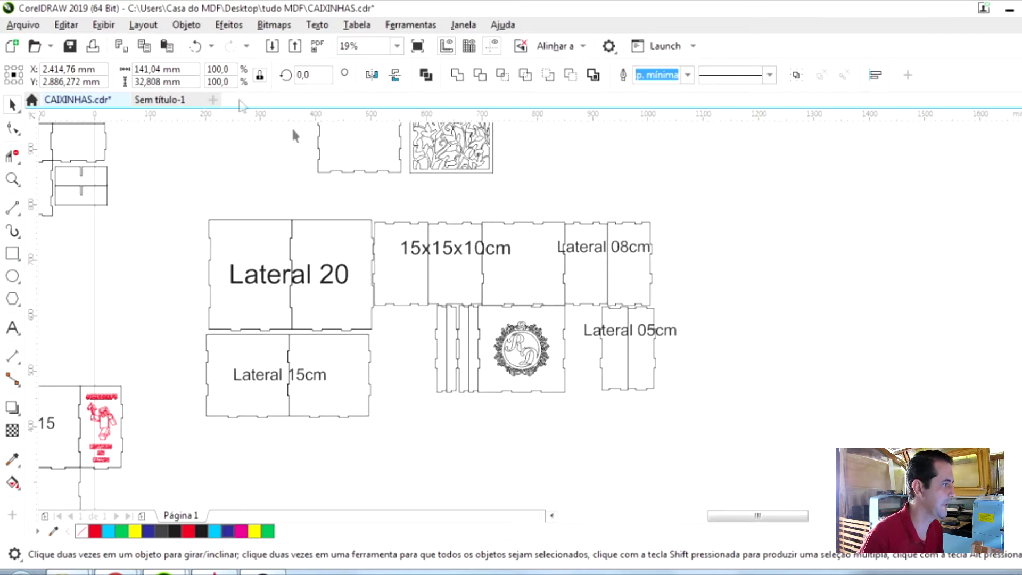
click(160, 100)
scroll(497, 309, down, 4)
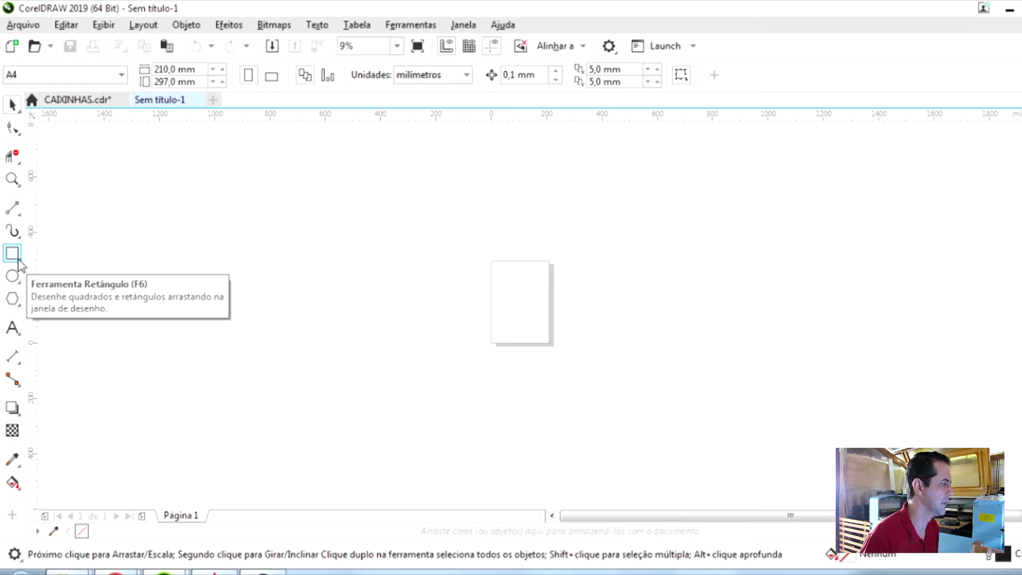
- Draw a freehand rectangle about 429 mm wide and 305 mm high beside the page, and delete it
click(19, 260)
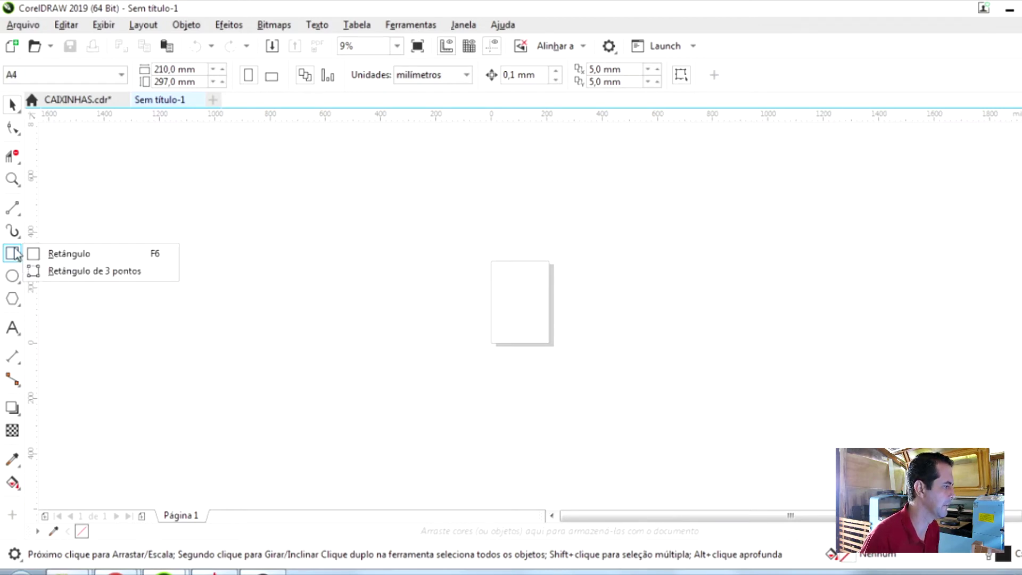
click(60, 255)
drag(198, 230, 316, 314)
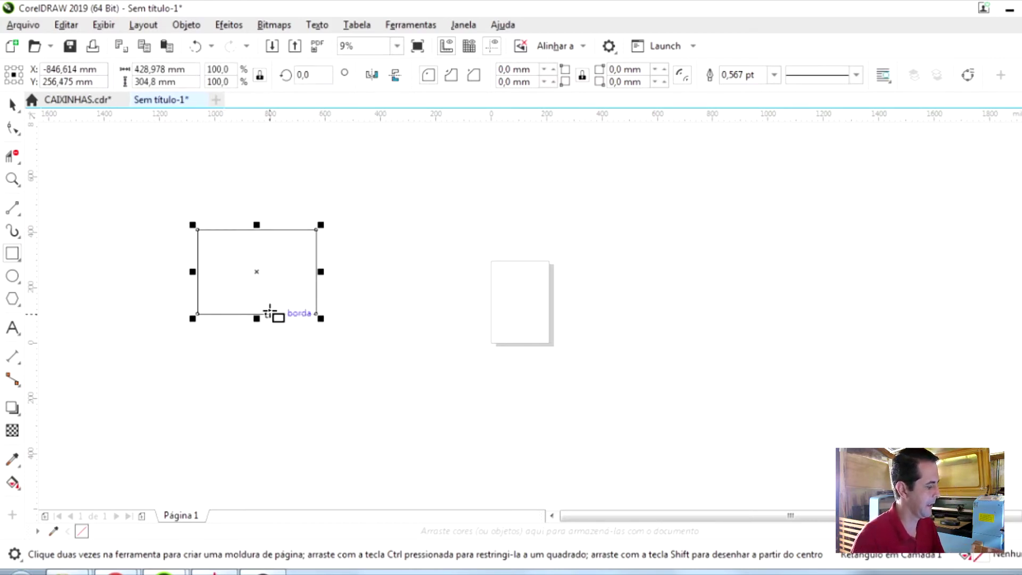
key(Delete)
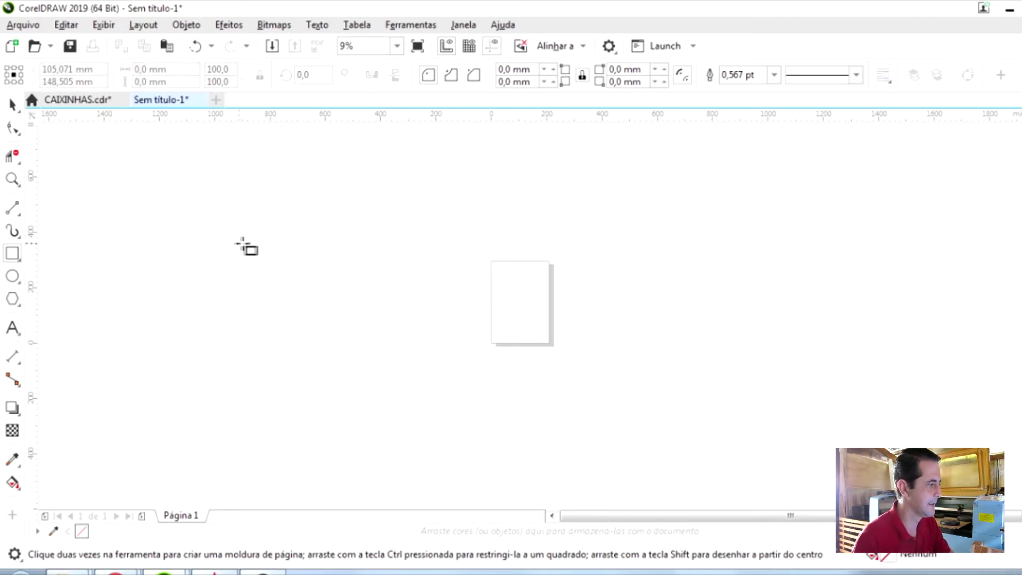
- Draw a square about 384 mm in size beside the page and set its width to 100 mm with proportions locked
drag(186, 228, 274, 334)
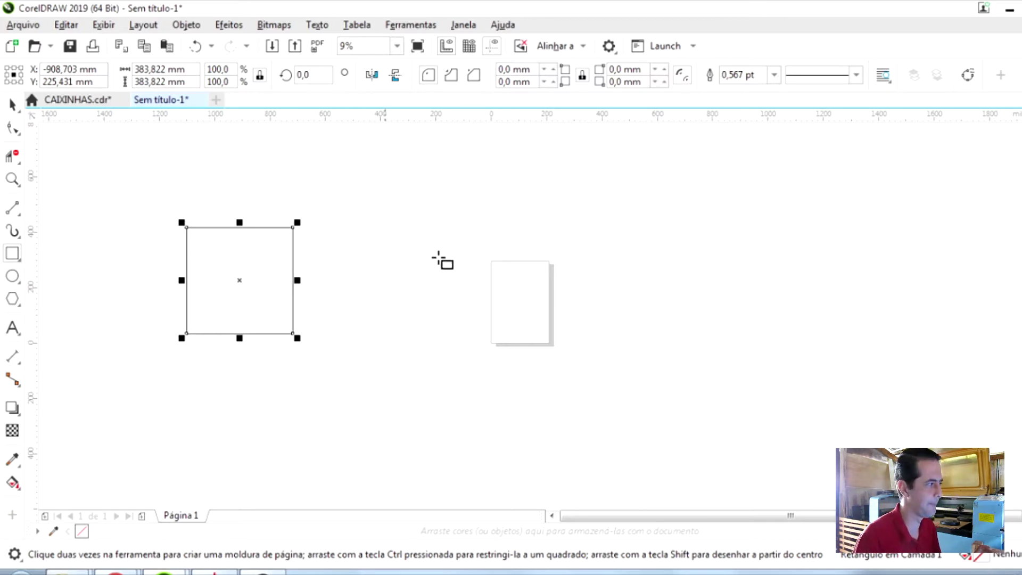
click(10, 106)
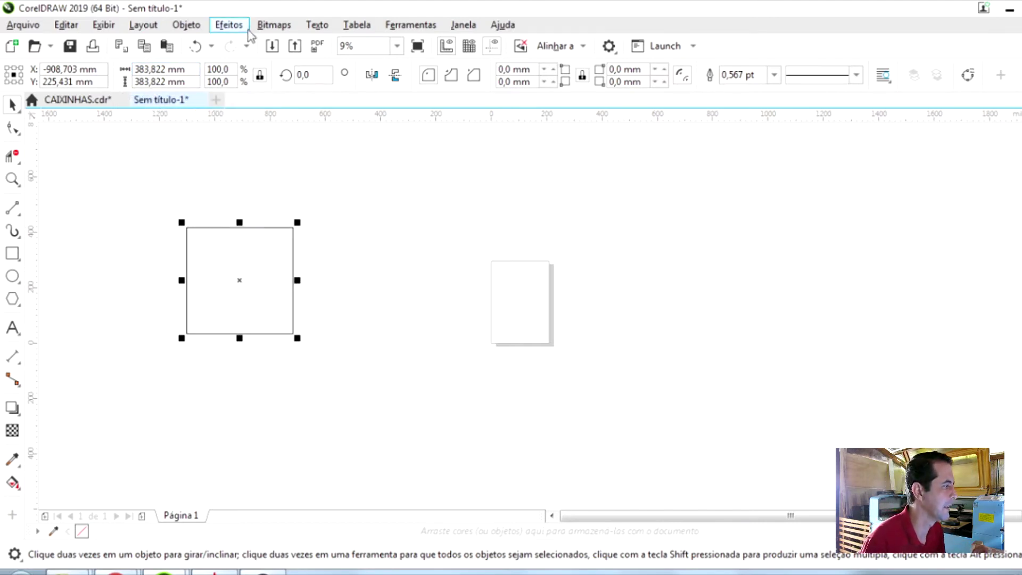
click(160, 69)
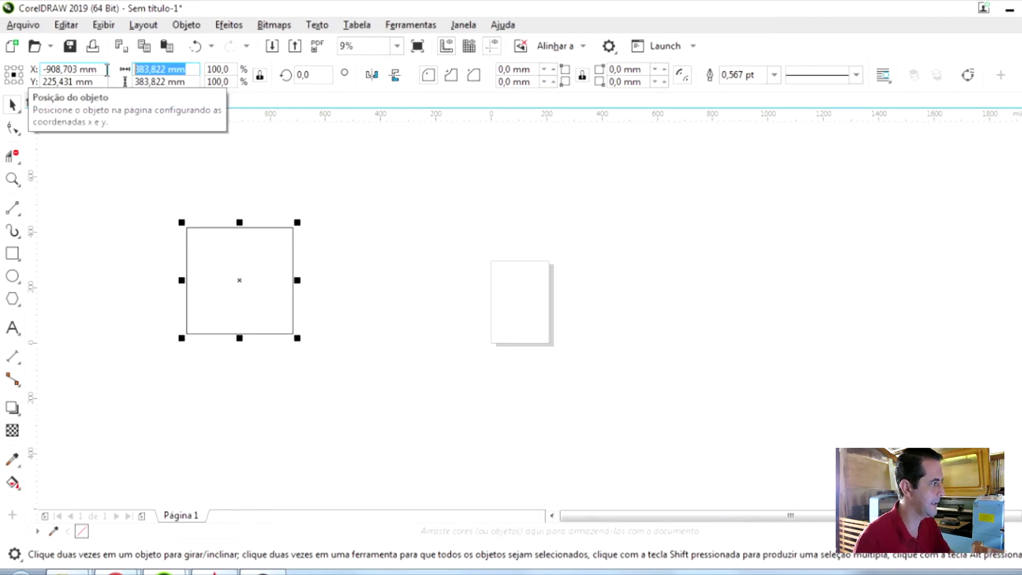
text(100)
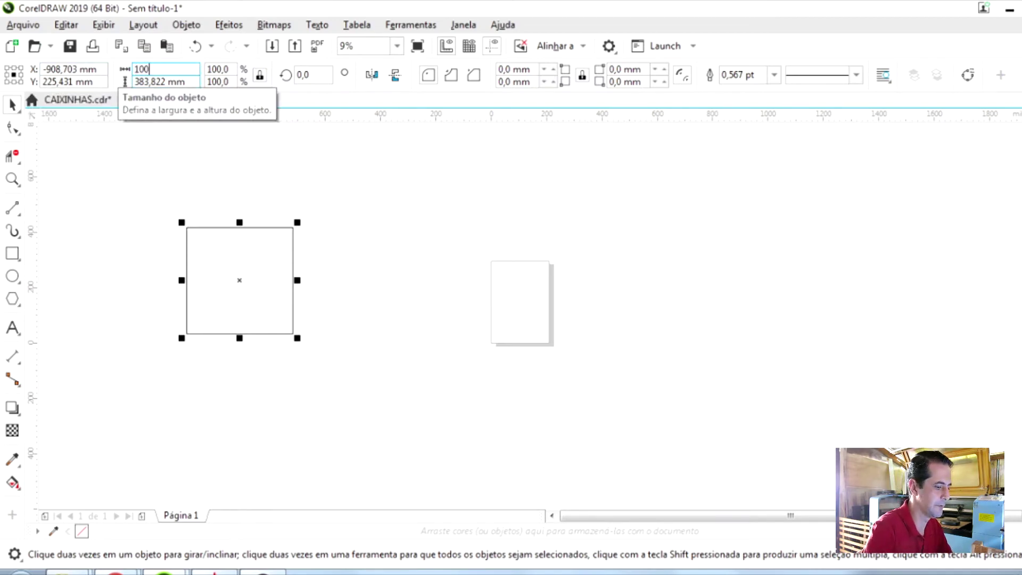
key(Return)
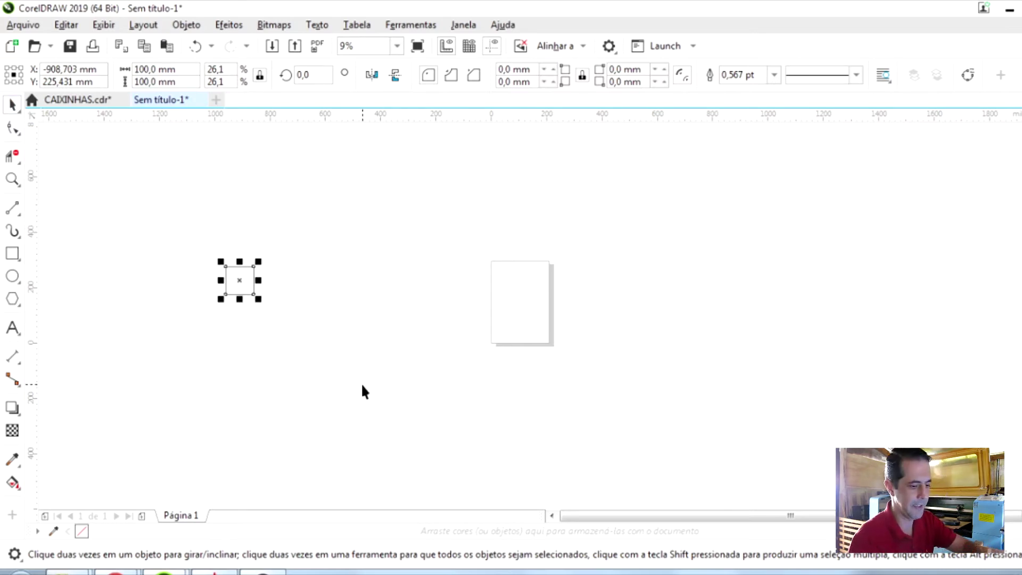
- Delete the square, and switch the document units to centimetres and back to millimetres
key(Delete)
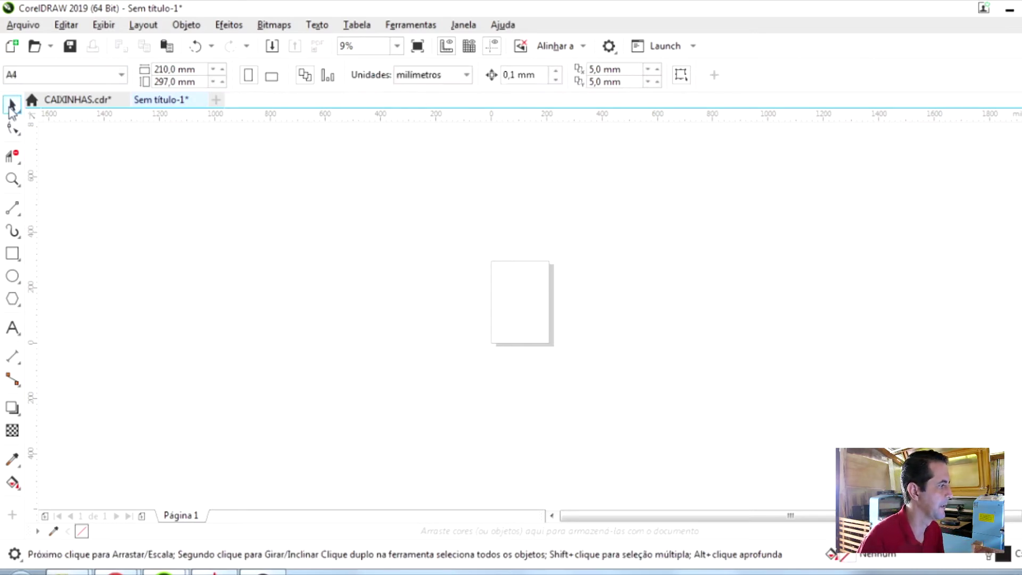
click(464, 77)
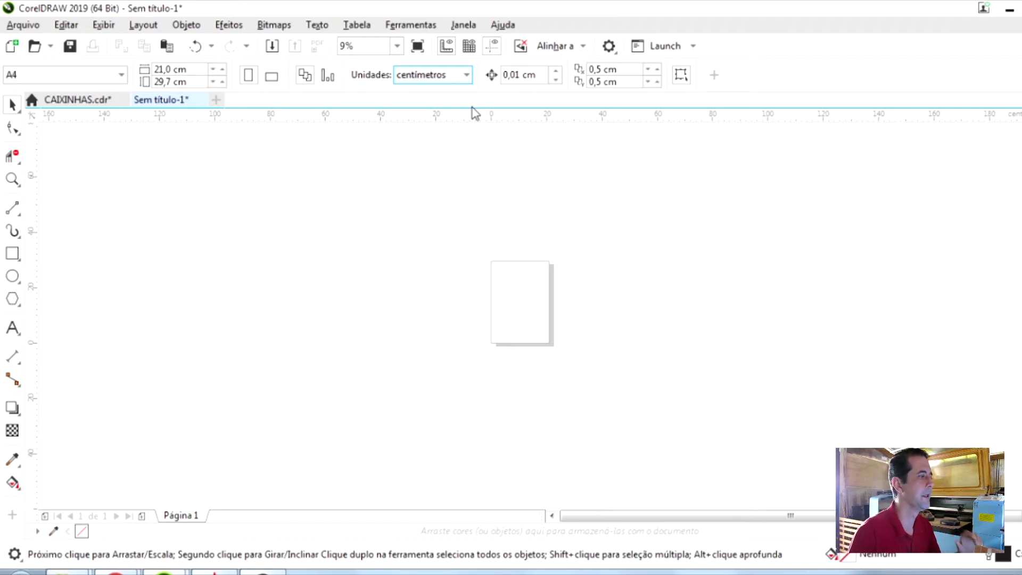
click(468, 75)
click(436, 112)
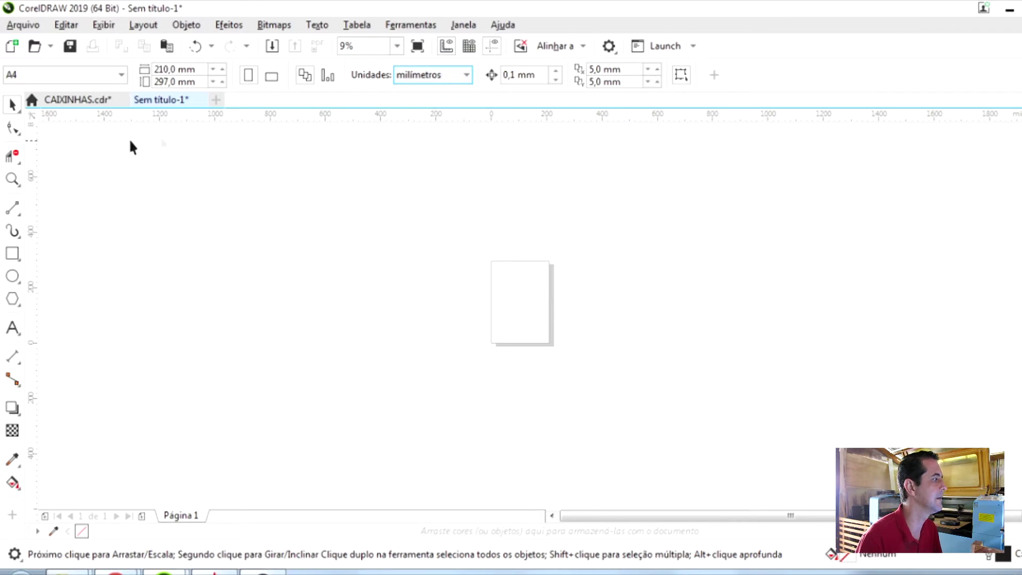
- Draw a square about 347 mm in size beside the page and set its width to 100 mm with proportions locked
click(12, 253)
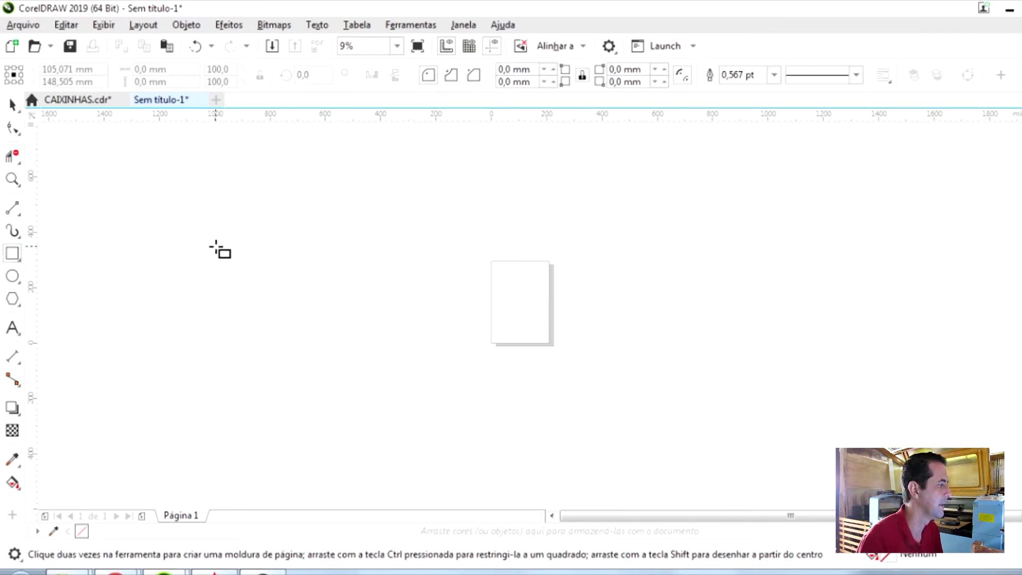
drag(191, 232, 288, 281)
click(189, 70)
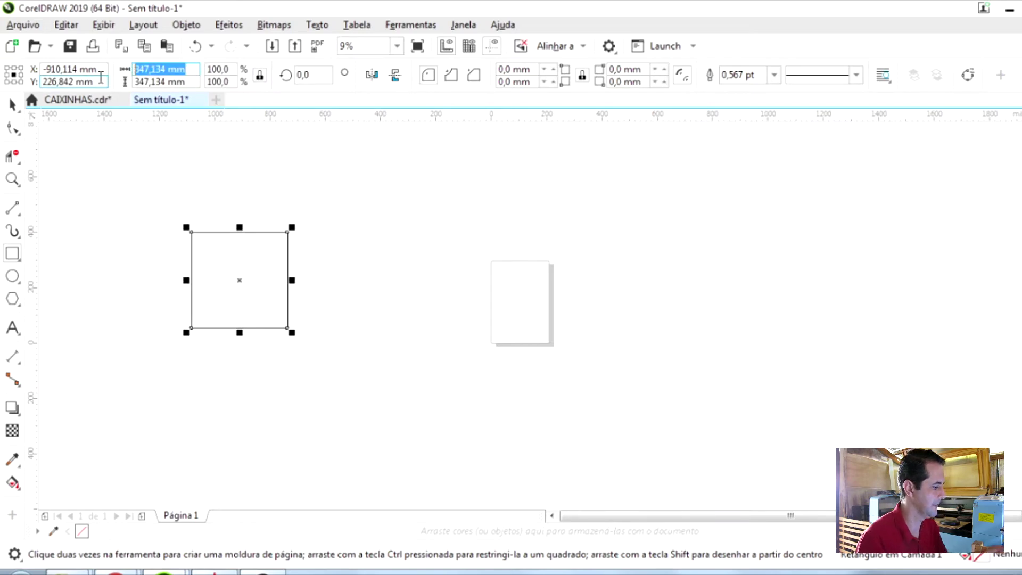
text(1)
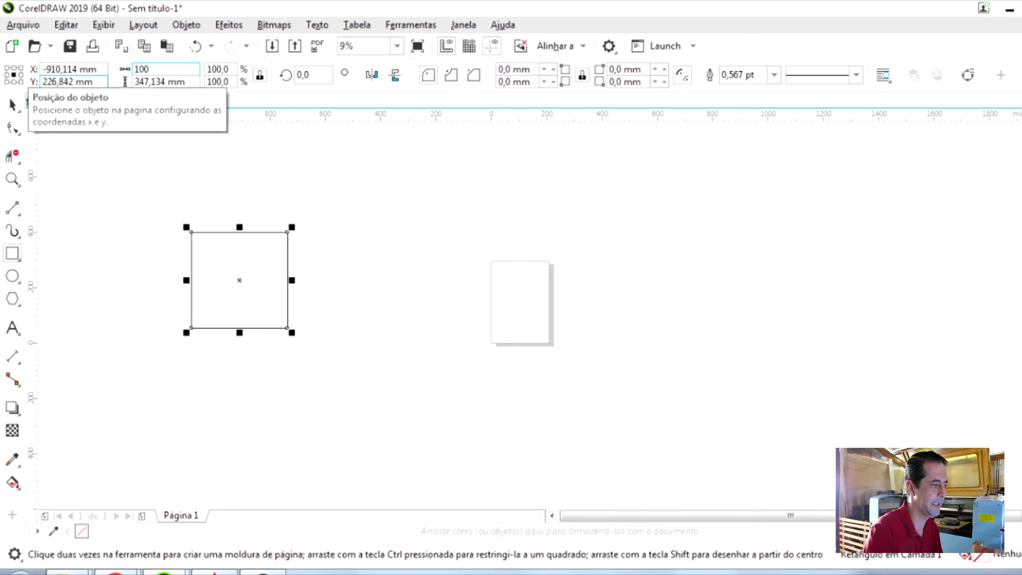
text(00)
key(Return)
scroll(175, 281, up, 2)
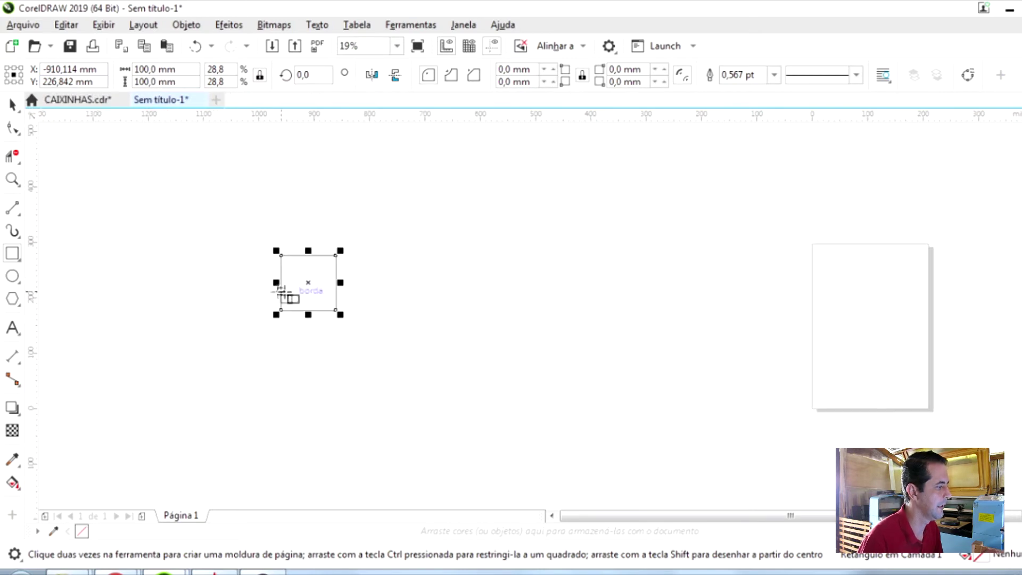
scroll(228, 279, up, 1)
click(12, 105)
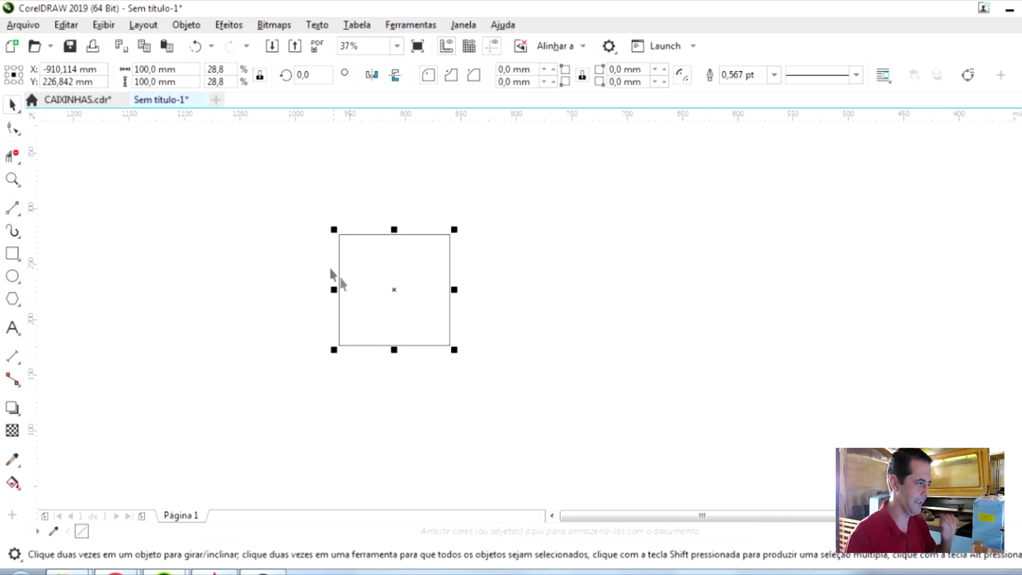
- Duplicate the 100 mm square once directly above the original and once level with it, farther to the right
click(229, 323)
scroll(398, 308, down, 1)
scroll(408, 366, up, 1)
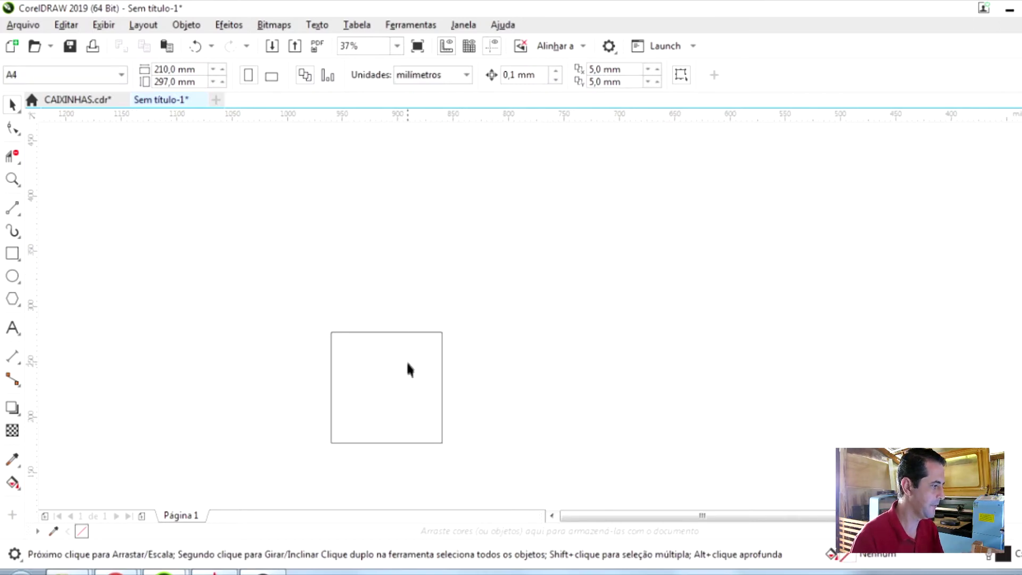
click(408, 365)
scroll(336, 264, down, 1)
scroll(399, 322, up, 1)
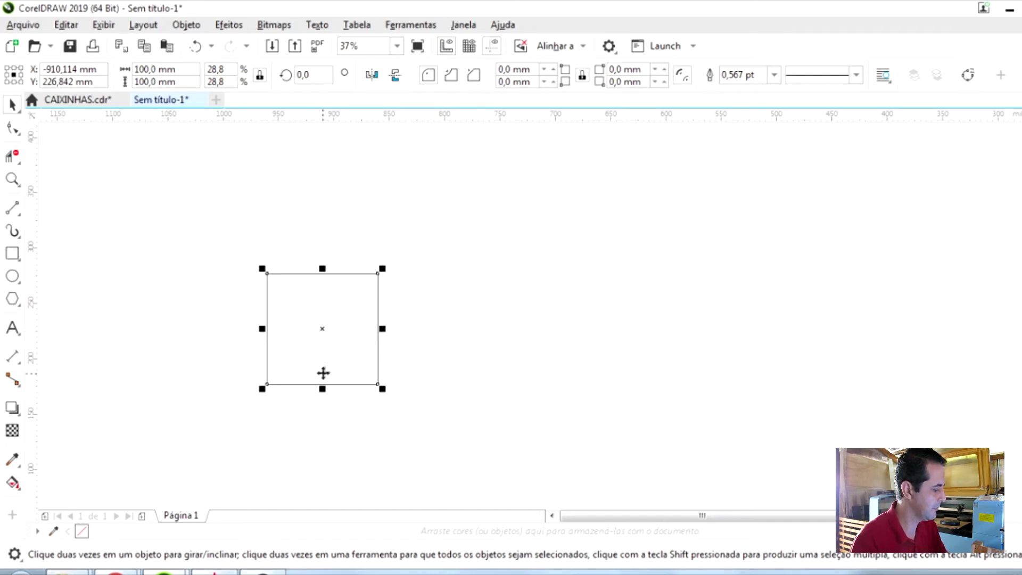
drag(319, 328, 324, 184)
click(308, 448)
click(322, 340)
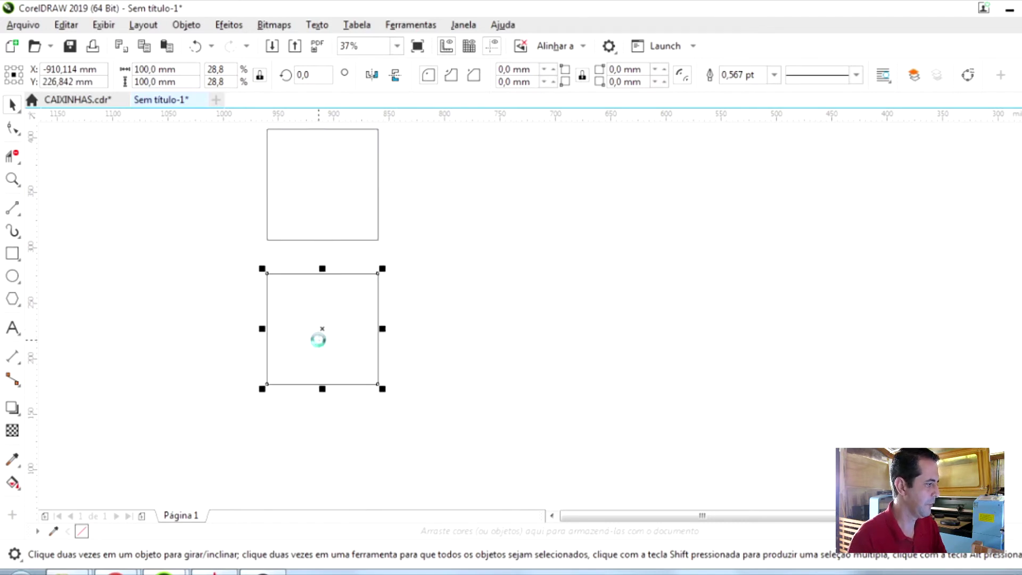
drag(319, 340, 755, 325)
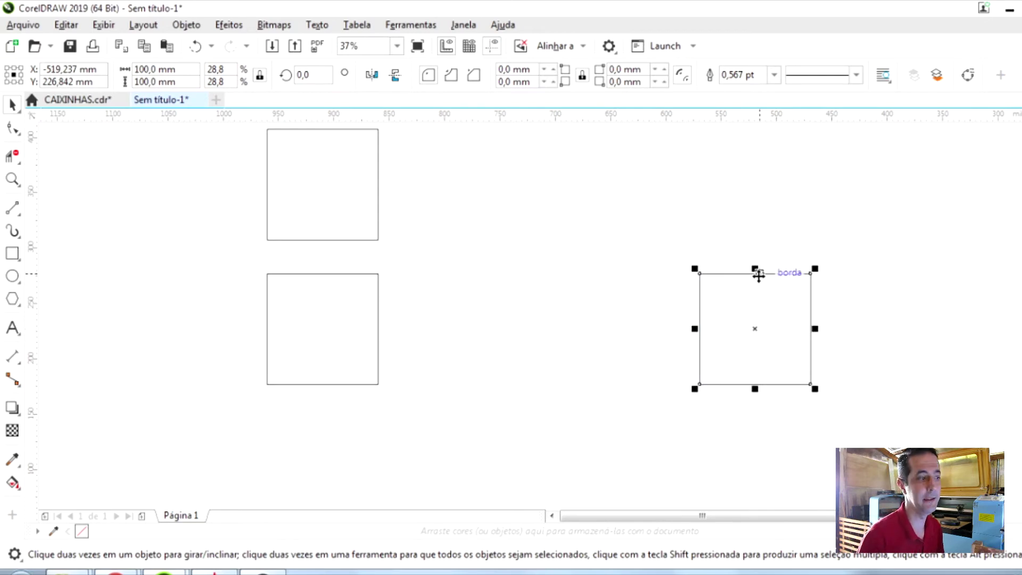
- Select the original square below the first copy and undo its slight displacement
scroll(341, 404, down, 1)
scroll(318, 372, up, 1)
click(330, 367)
scroll(326, 372, up, 2)
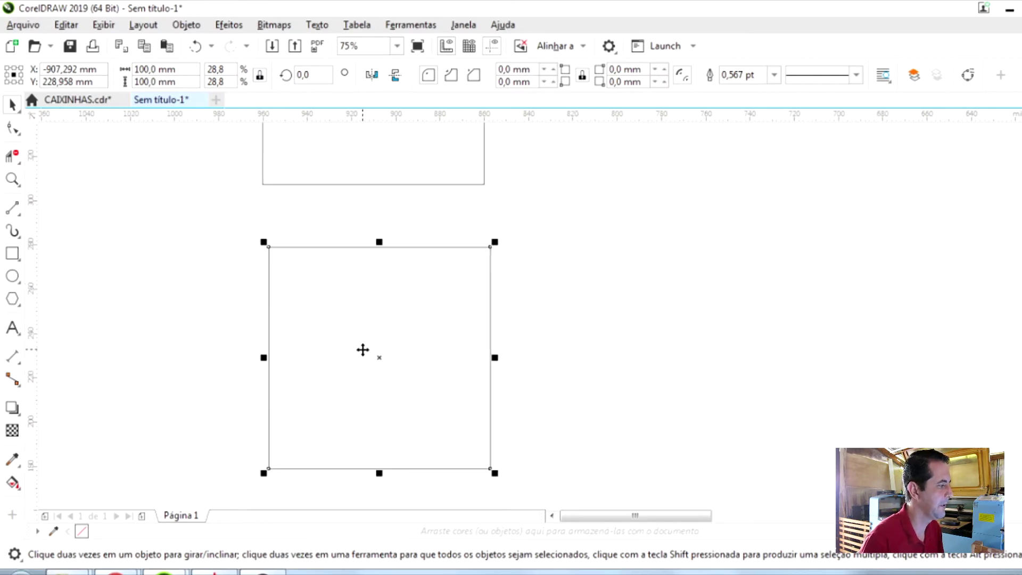
key(ctrl+z)
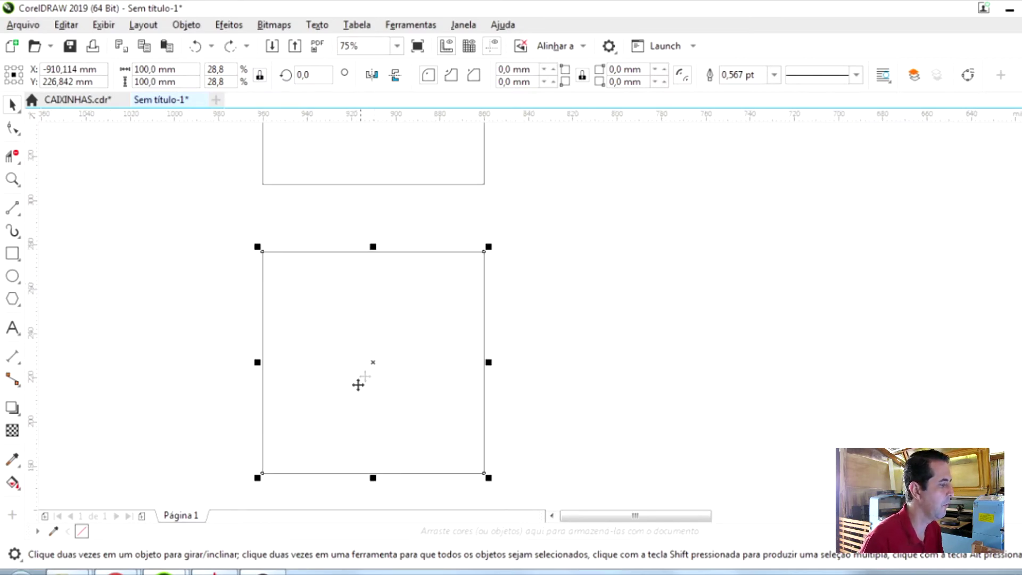
- Draw a thin rectangle about 31 mm wide and 5 mm high just above the original square, and set its height to 3 mm
click(12, 254)
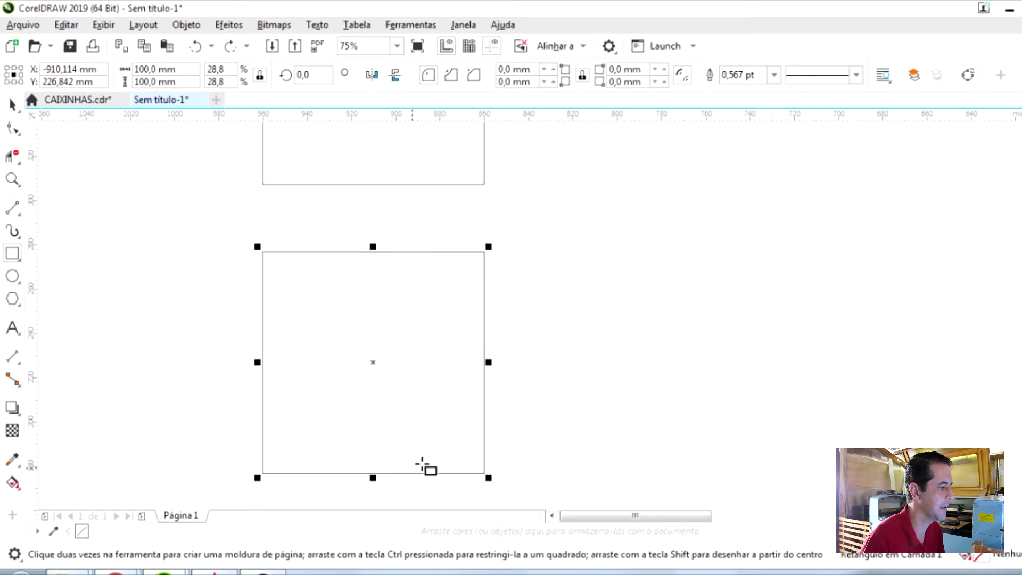
scroll(329, 238, up, 2)
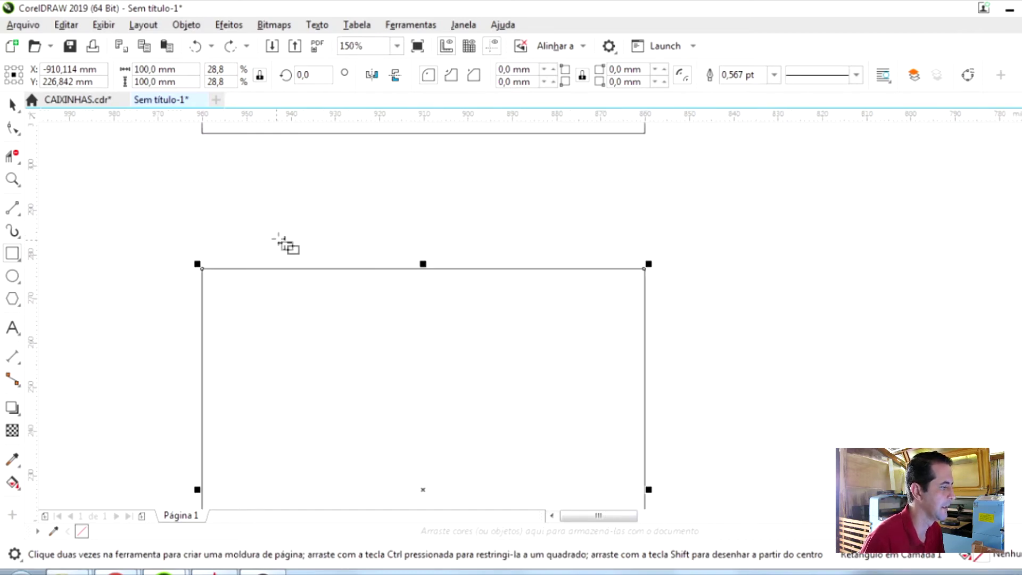
drag(279, 230, 419, 253)
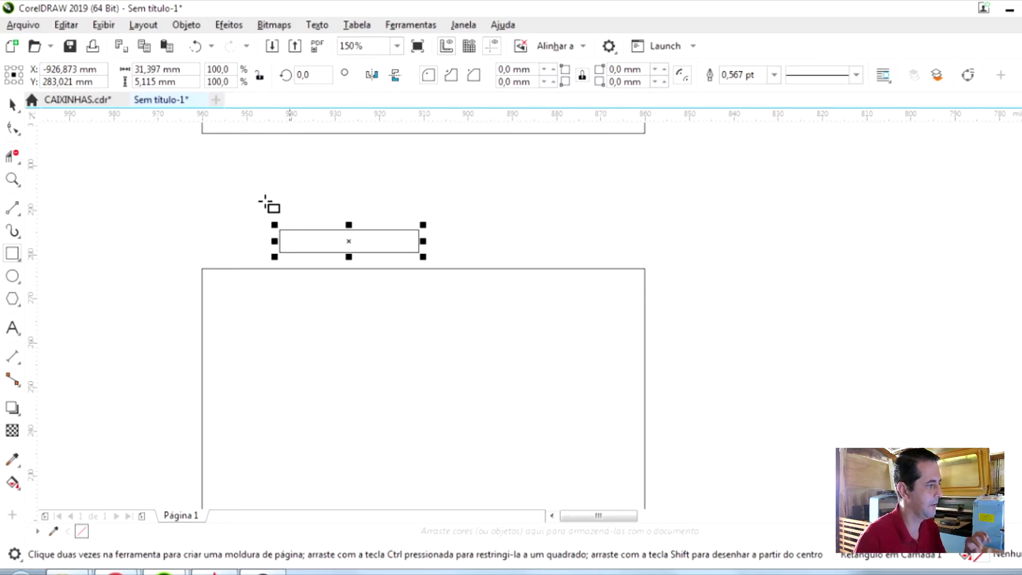
drag(178, 81, 134, 82)
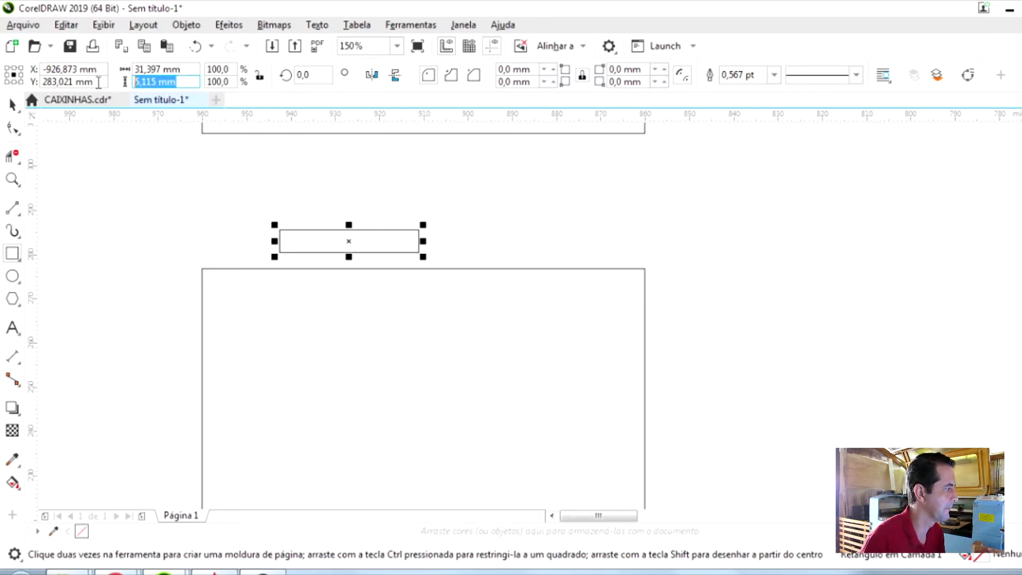
text(3)
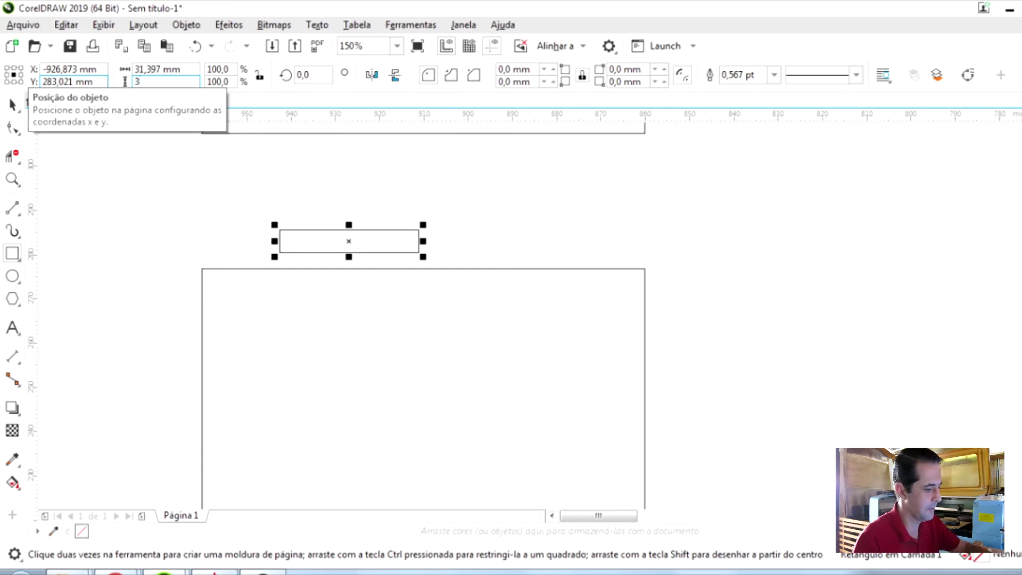
key(Return)
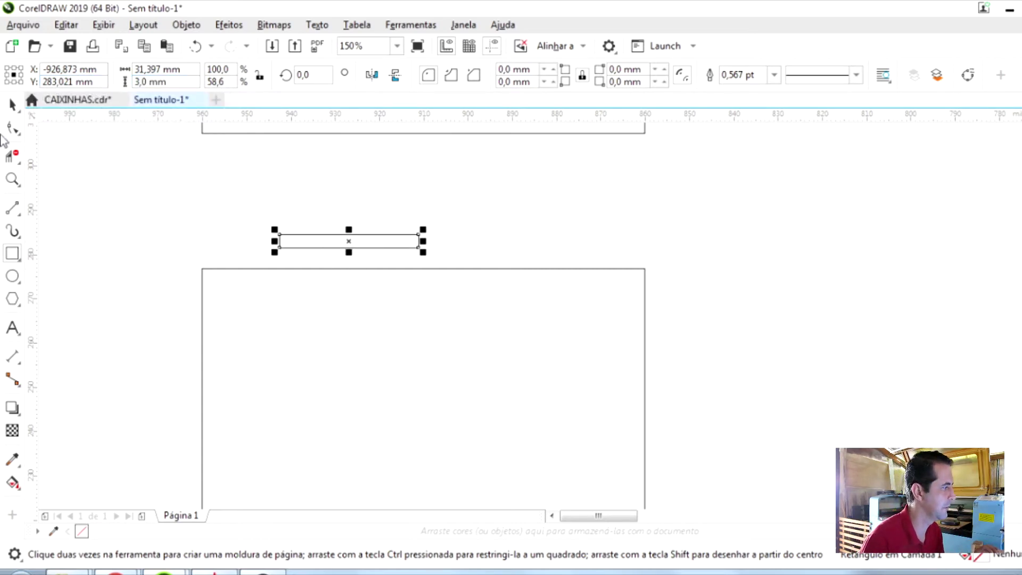
- Move the 3 mm high strip inside the original square, flush with the square's upper edge
click(13, 106)
mouse_move(373, 237)
mouse_down()
mouse_move(356, 283)
mouse_move(365, 253)
mouse_up()
scroll(333, 284, up, 2)
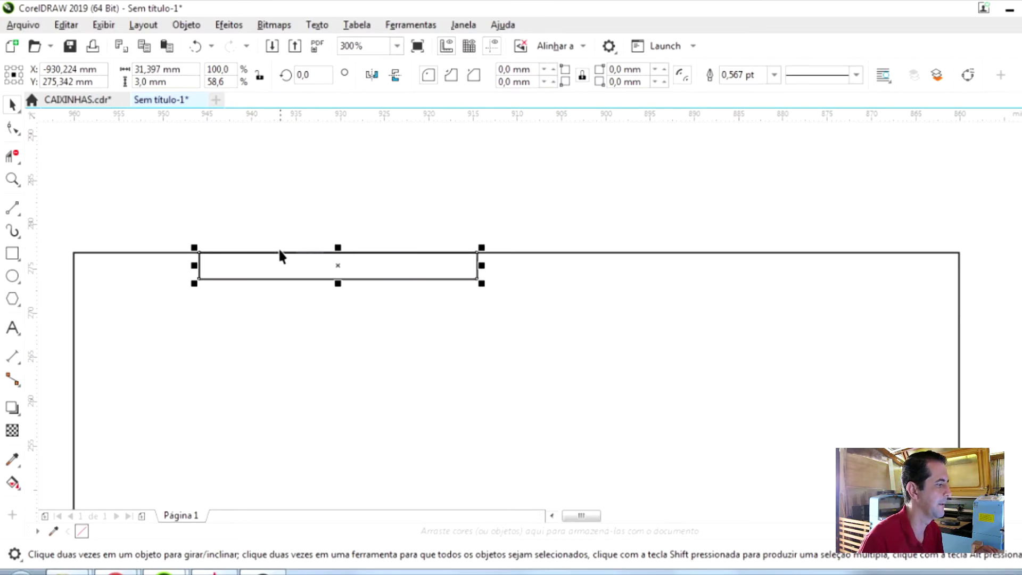
scroll(330, 317, down, 2)
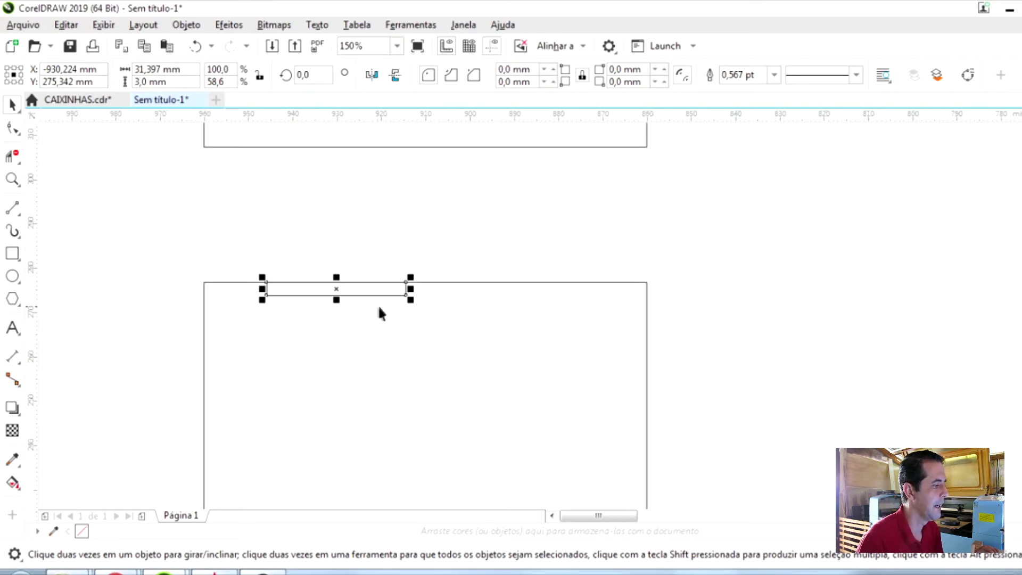
scroll(366, 305, up, 2)
scroll(461, 286, down, 2)
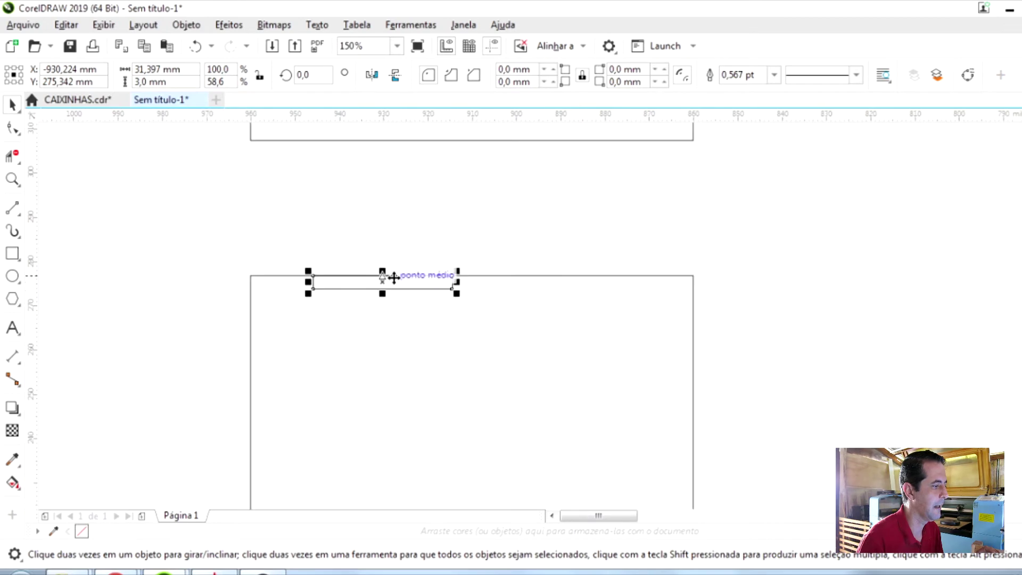
- Narrow the strip from both ends to about 23 mm, and set its width to 20 mm
drag(308, 282, 331, 282)
drag(458, 282, 442, 285)
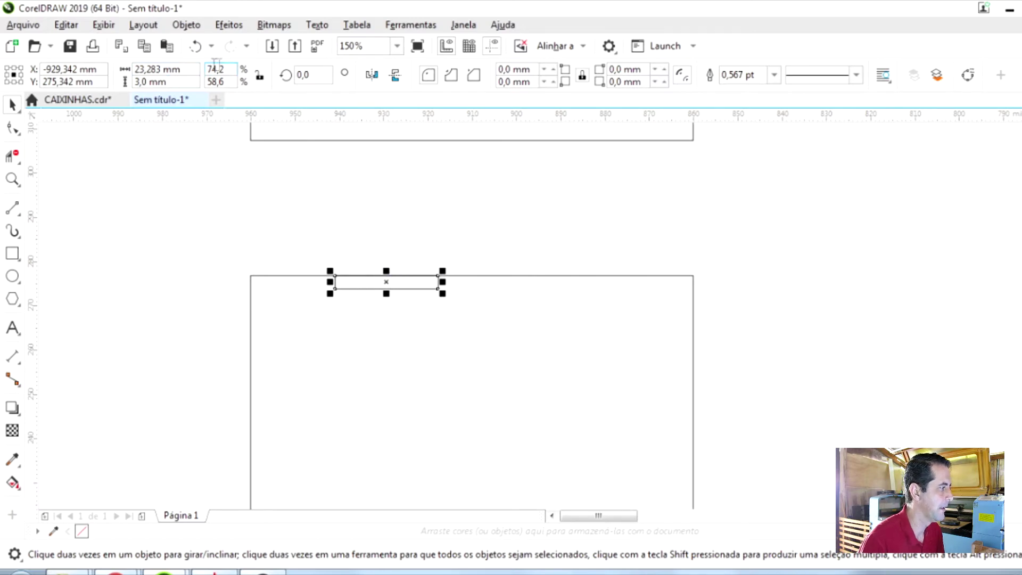
click(176, 70)
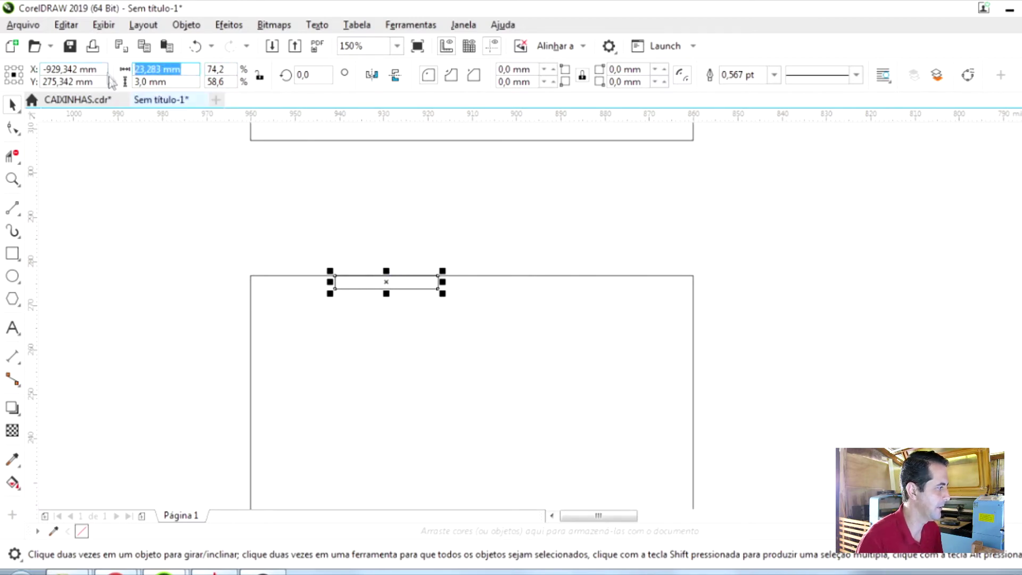
text(20)
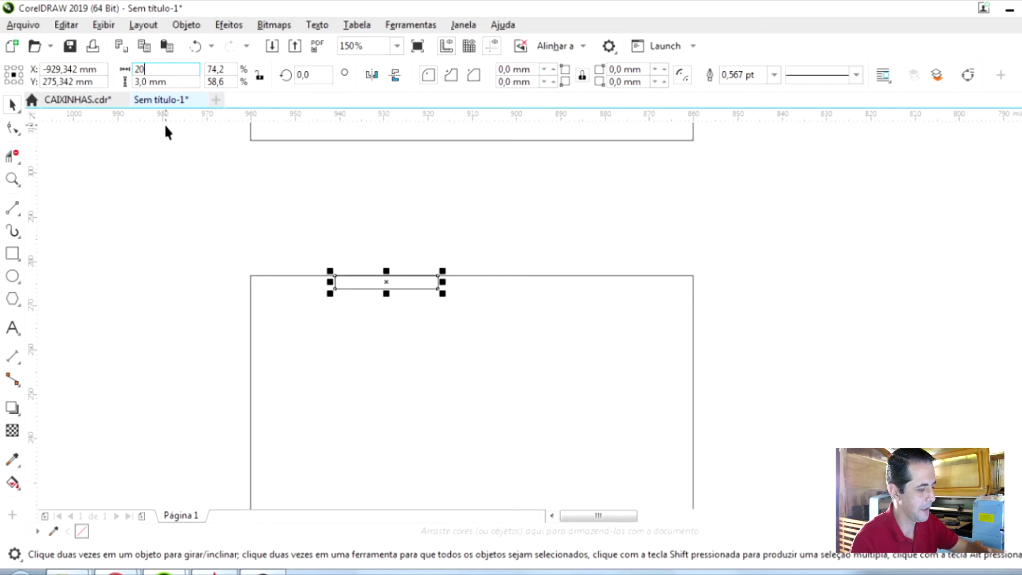
key(Return)
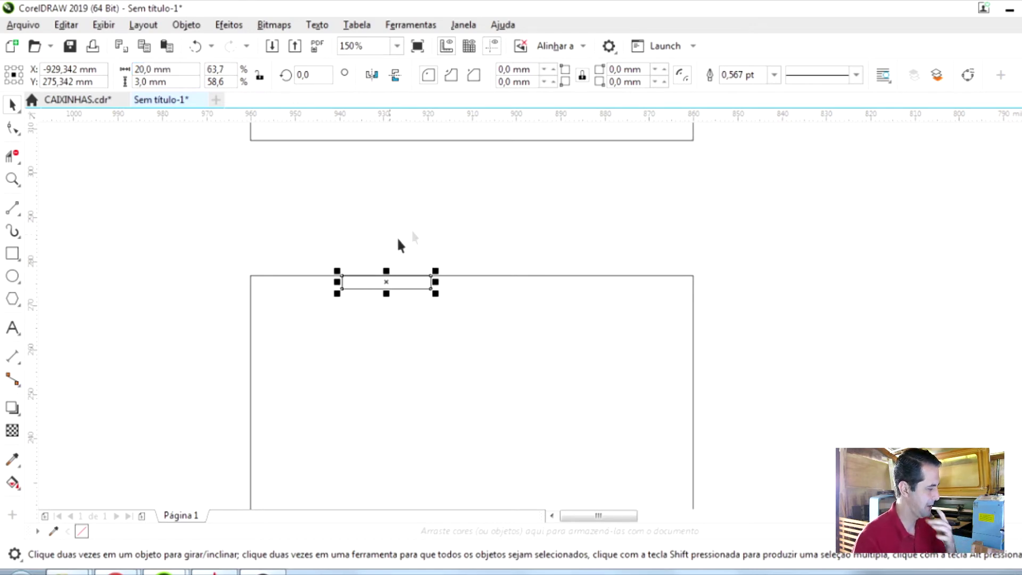
scroll(437, 296, up, 2)
scroll(325, 275, down, 2)
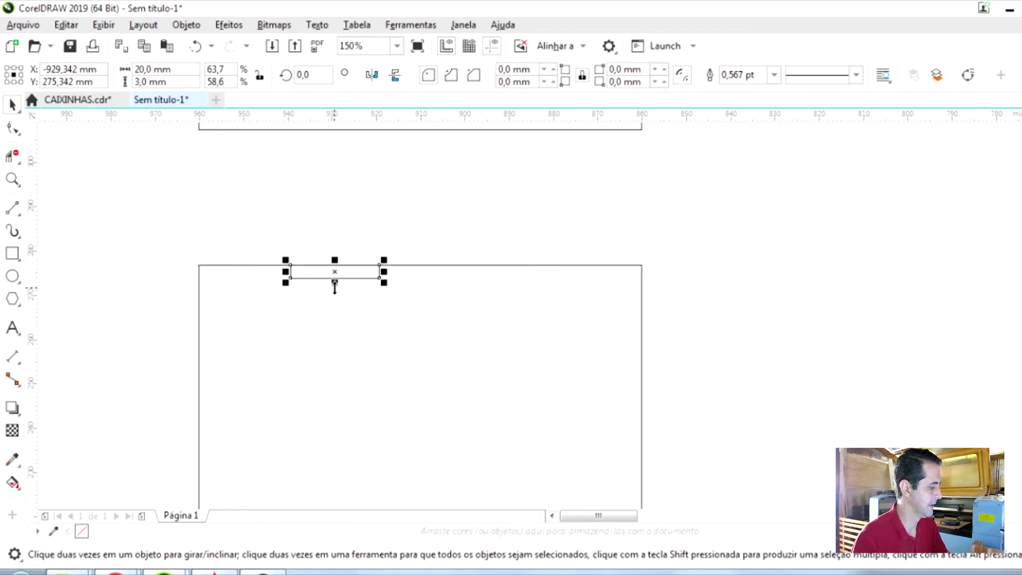
- Duplicate the 20 mm strip farther right along the square's upper edge, and delete the copy
drag(335, 272, 510, 251)
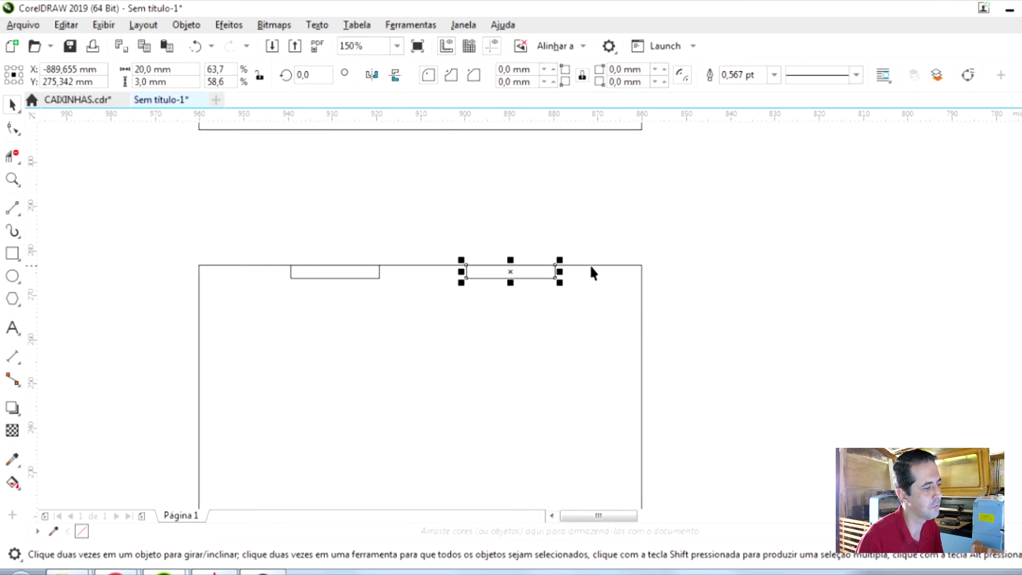
scroll(452, 334, down, 2)
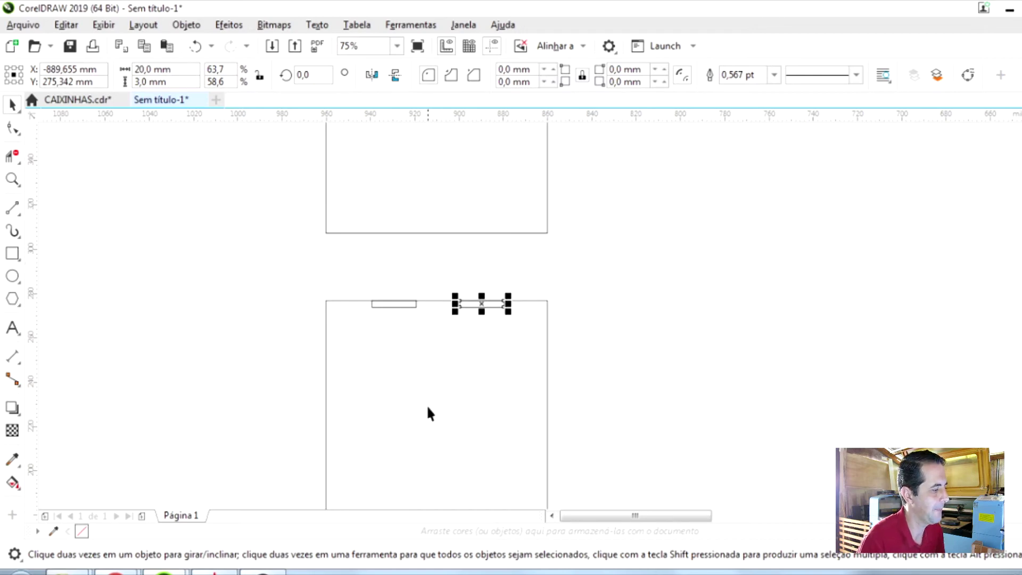
scroll(437, 327, up, 2)
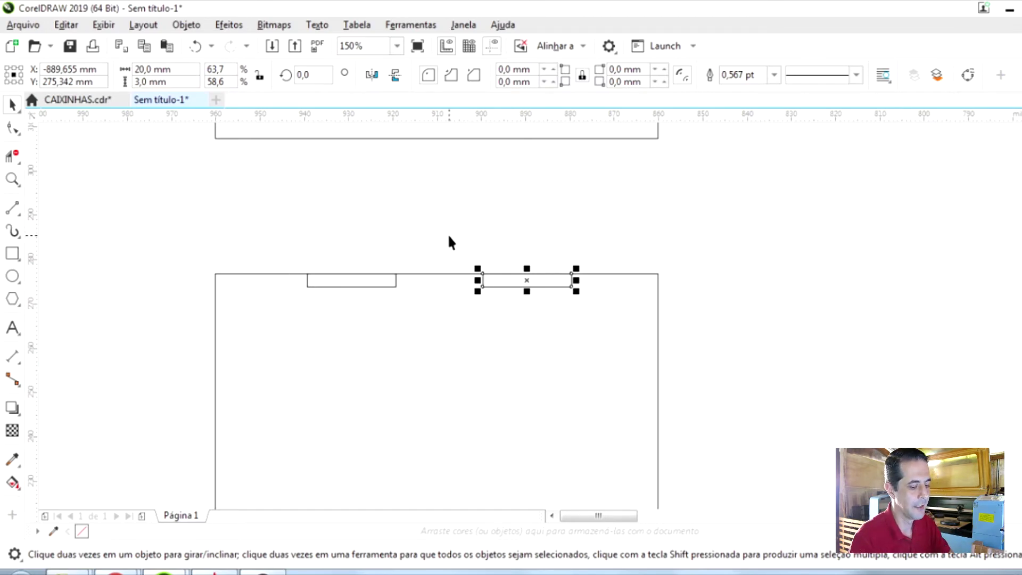
key(Delete)
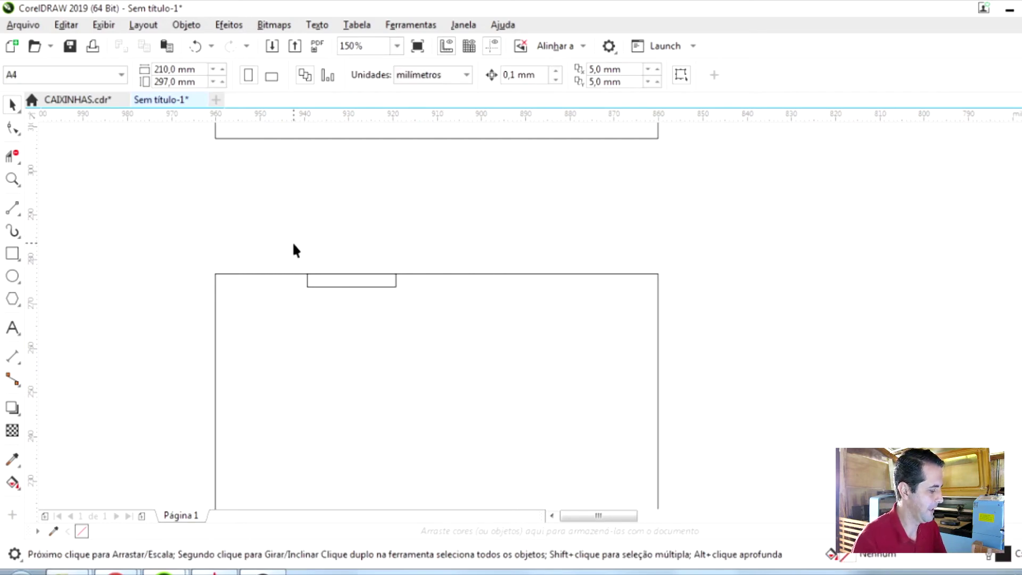
- Mirror a copy of the strip horizontally about the square's center to place a matching strip on the other half of the upper edge
key(Tab)
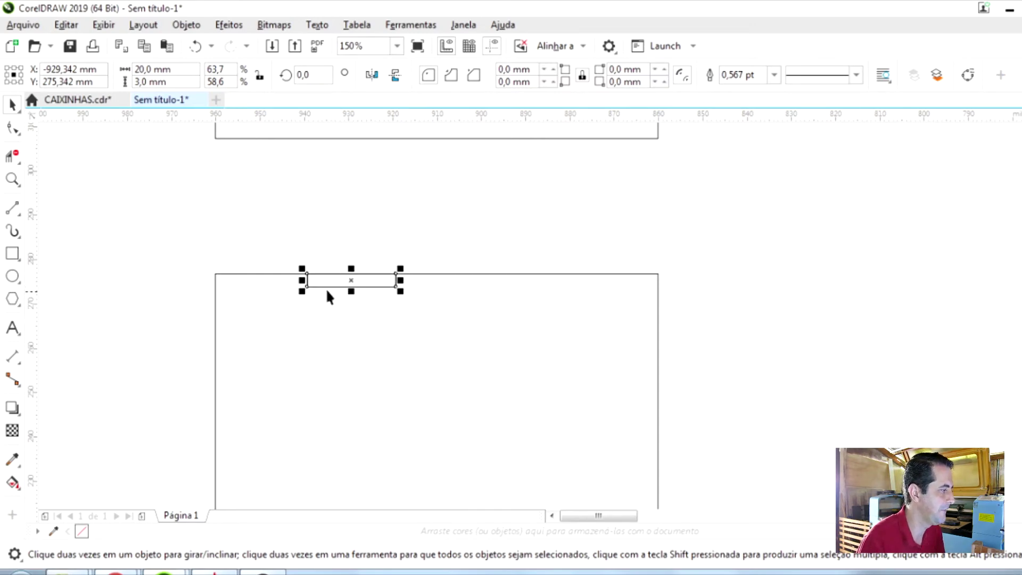
key(Tab)
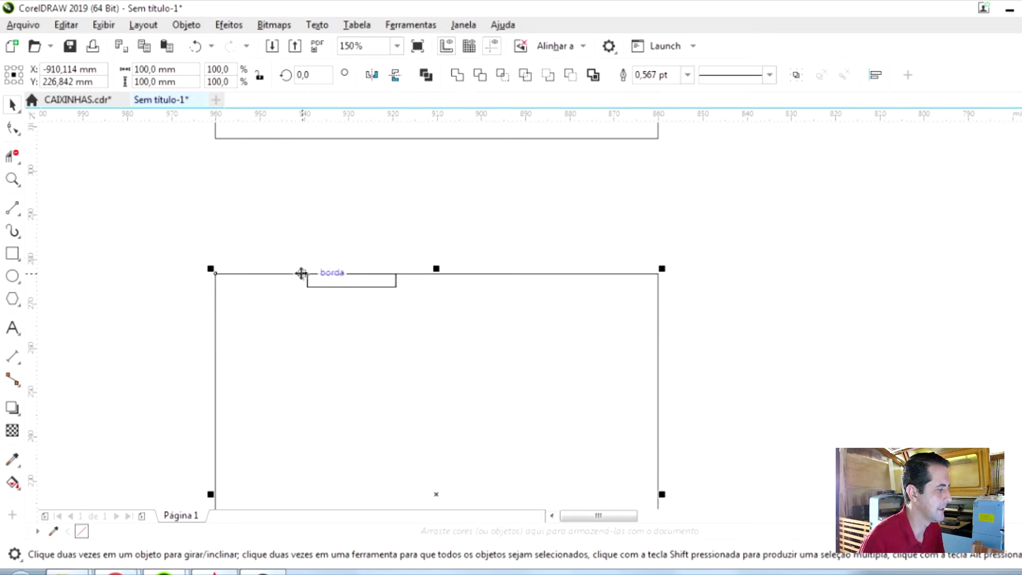
click(372, 76)
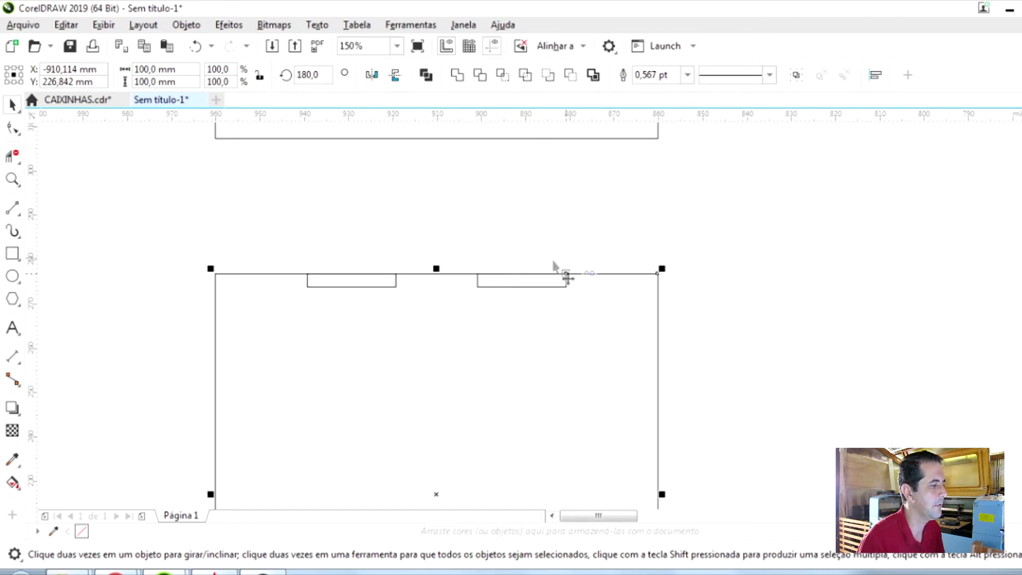
scroll(393, 198, down, 2)
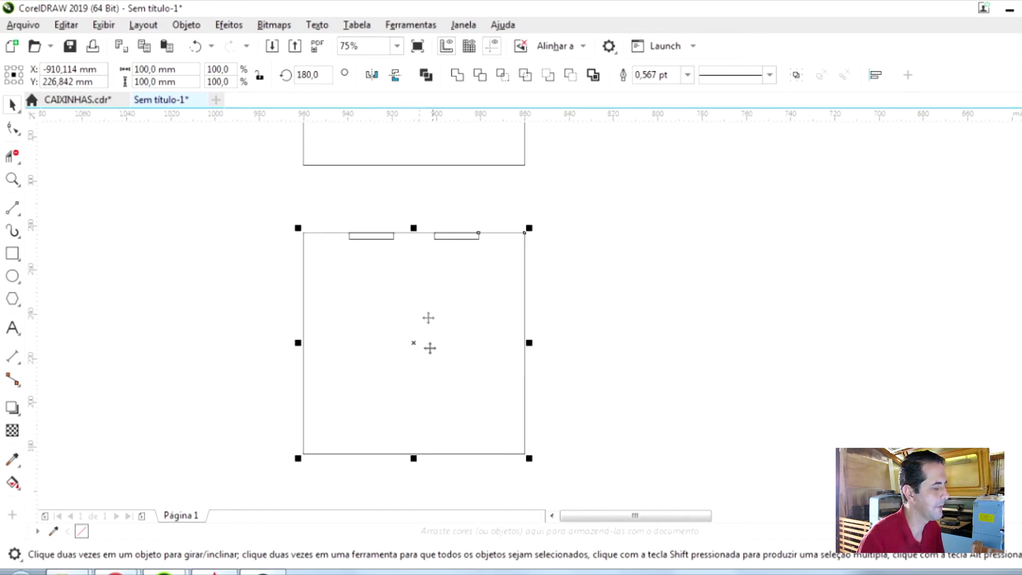
scroll(348, 208, up, 2)
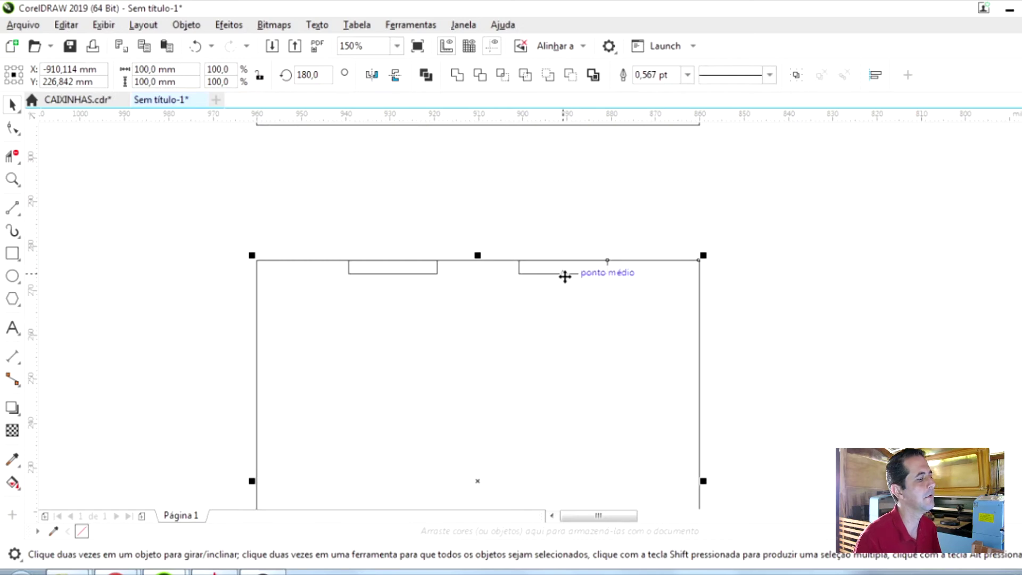
scroll(504, 258, down, 2)
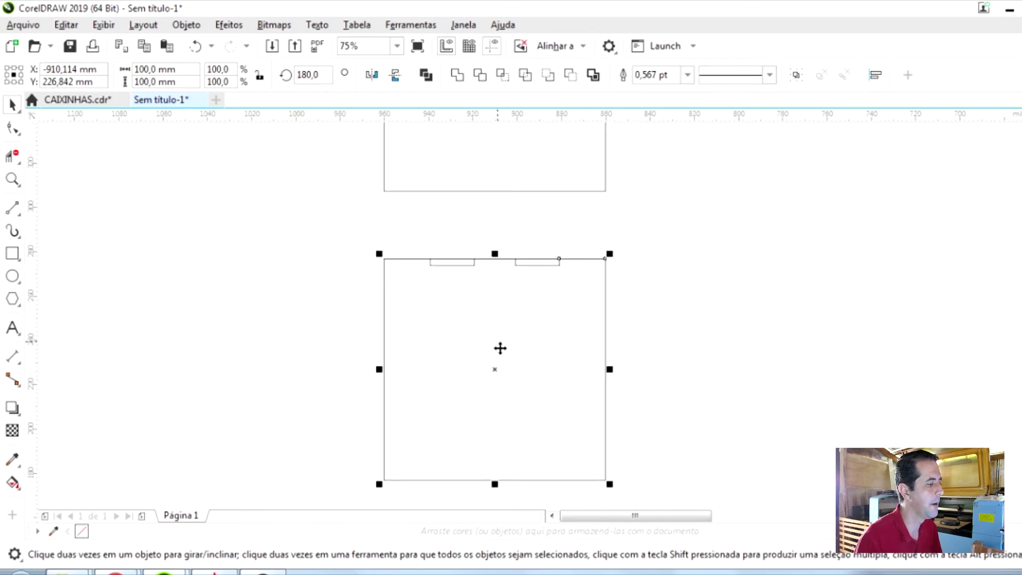
click(473, 261)
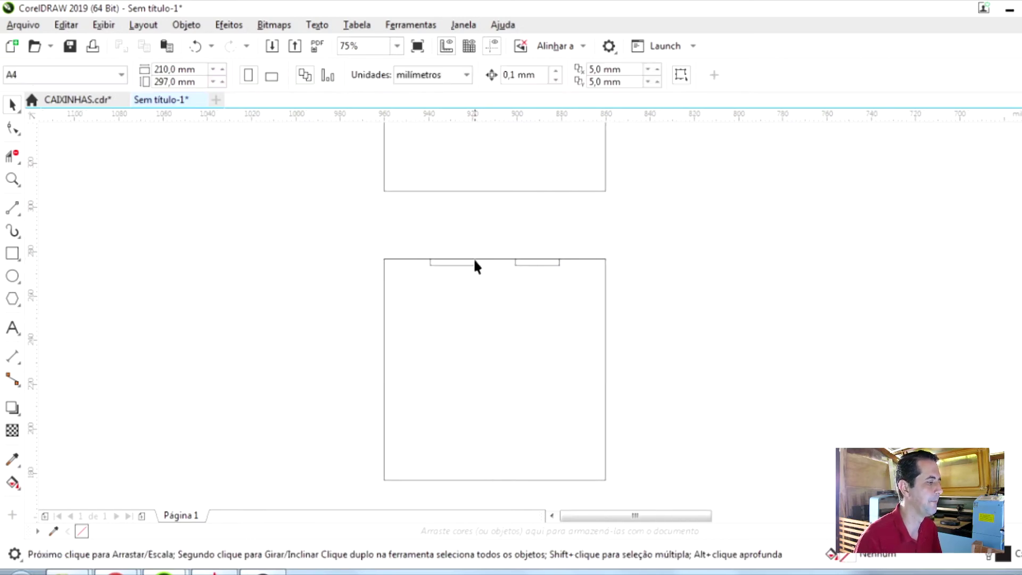
scroll(478, 279, up, 2)
scroll(400, 210, down, 2)
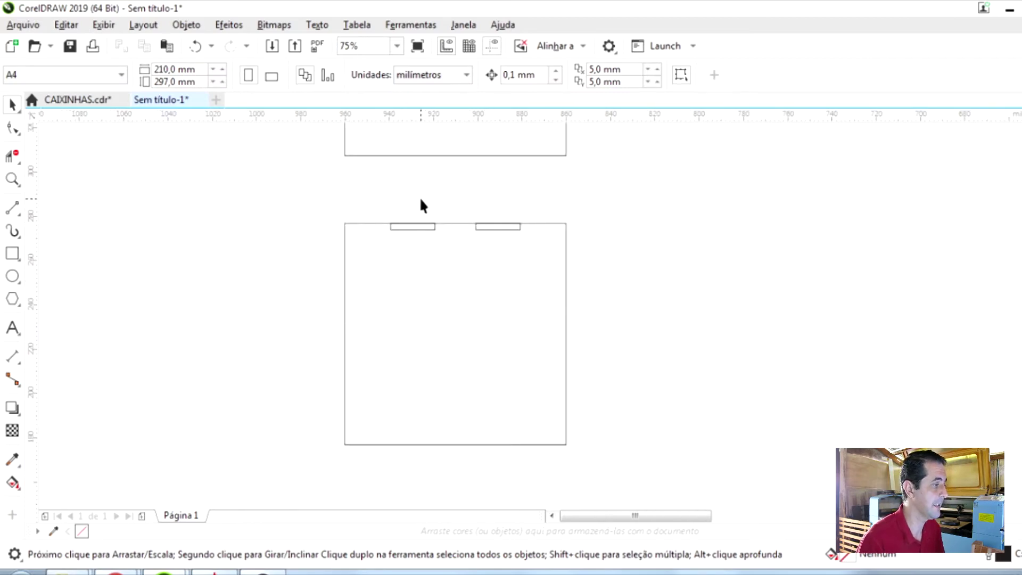
scroll(421, 207, up, 2)
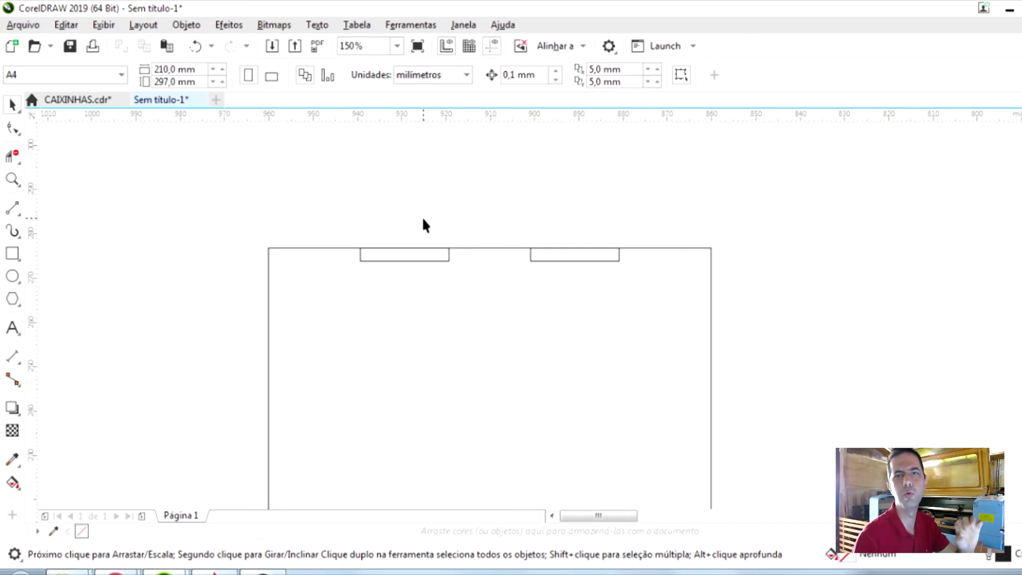
scroll(645, 254, down, 2)
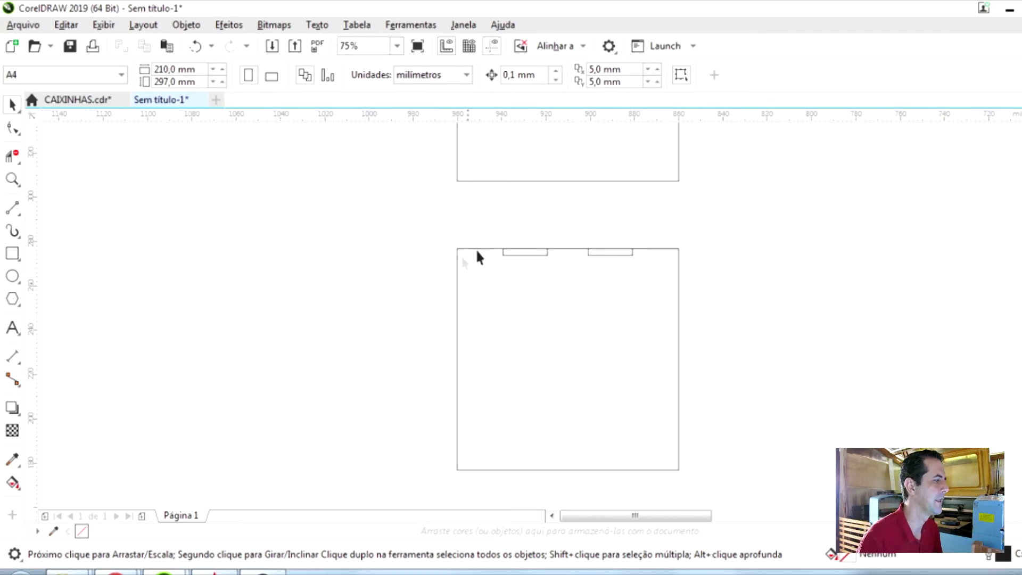
- Draw a rectangle about 16 × 39 mm and one about 42 × 17 mm overlapping it, and fill them cyan and red respectively
click(16, 258)
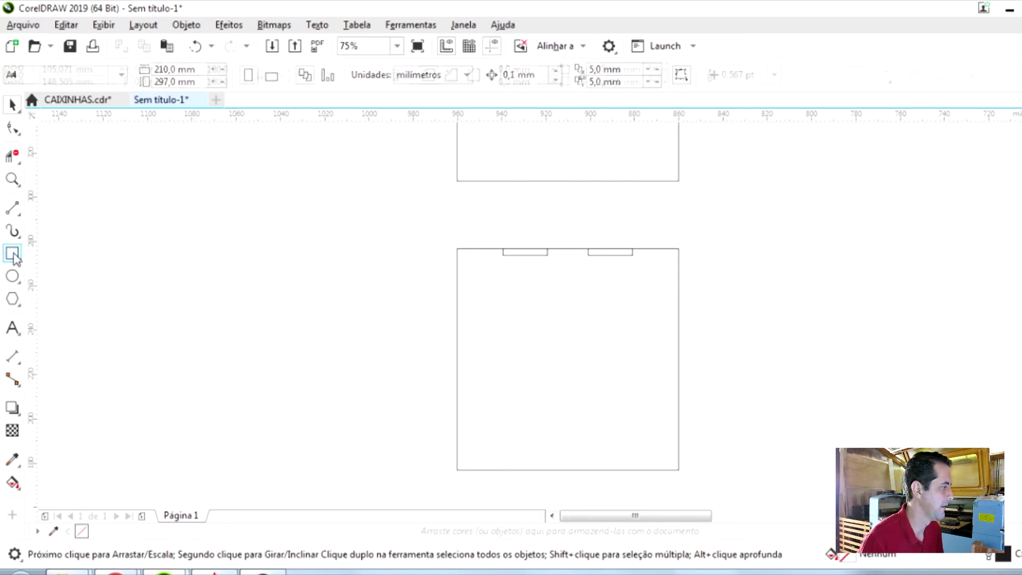
mouse_move(203, 256)
mouse_down()
mouse_move(272, 329)
mouse_move(246, 351)
mouse_move(238, 343)
mouse_up()
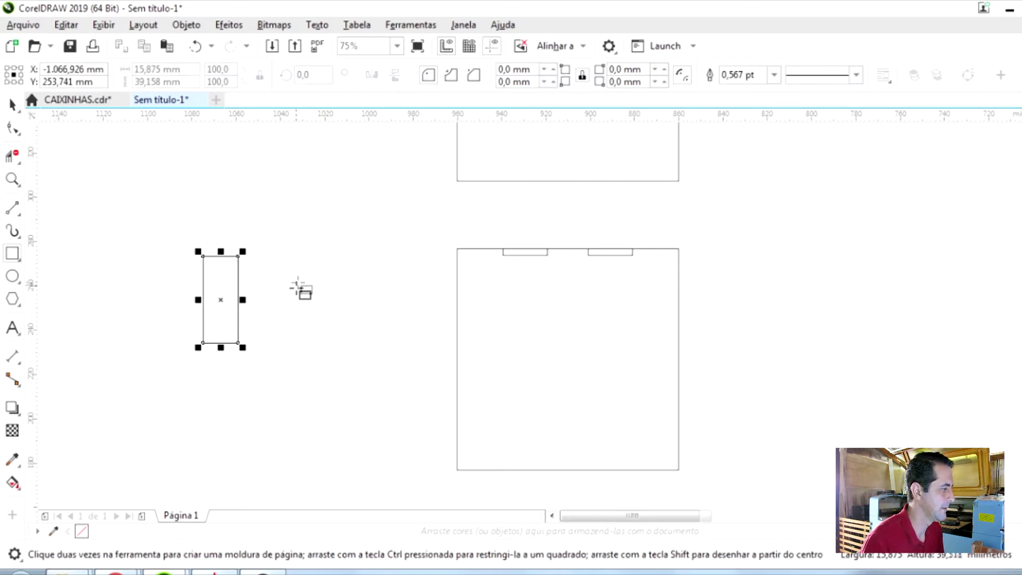
drag(317, 280, 224, 318)
key(space)
click(213, 270)
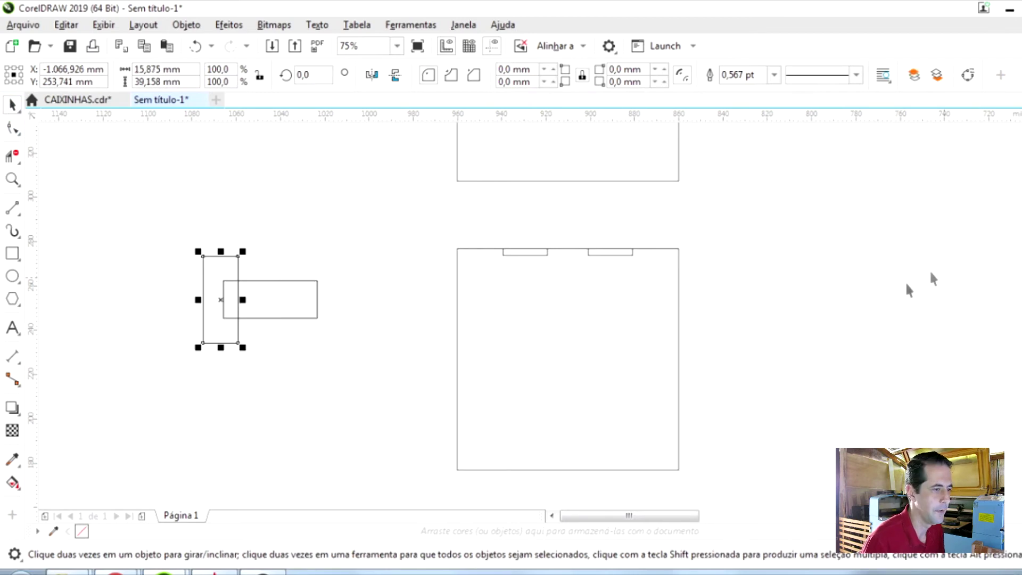
click(281, 299)
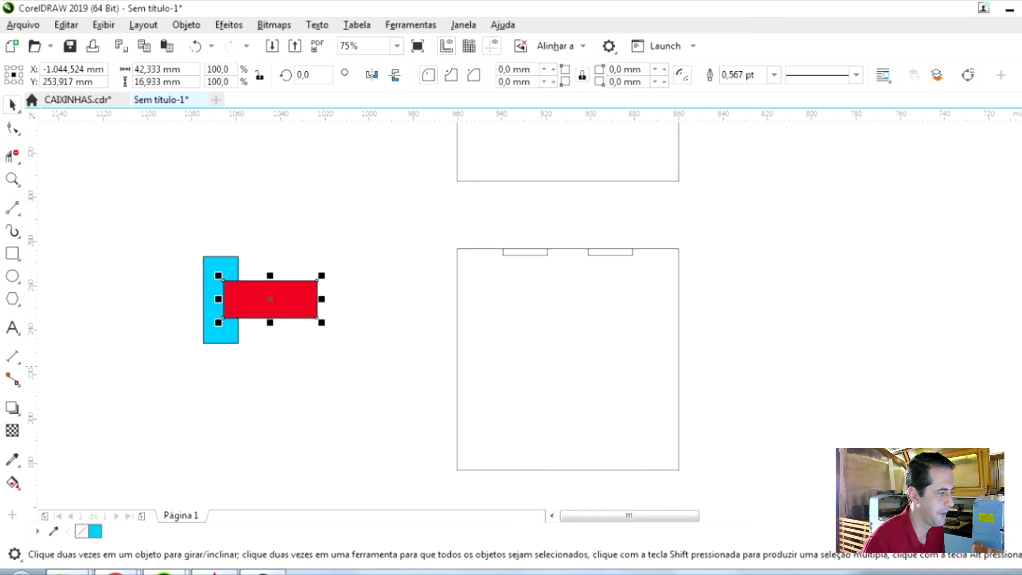
- Move the red rectangle over the upper end of the cyan one, and weld the two into a single shape
scroll(151, 256, up, 2)
drag(402, 356, 496, 335)
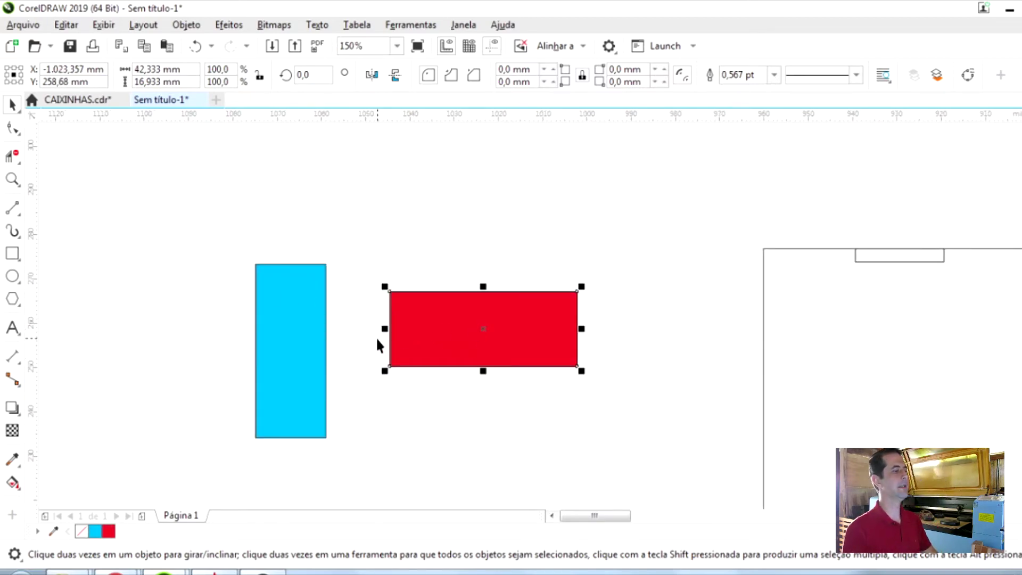
drag(453, 339, 358, 281)
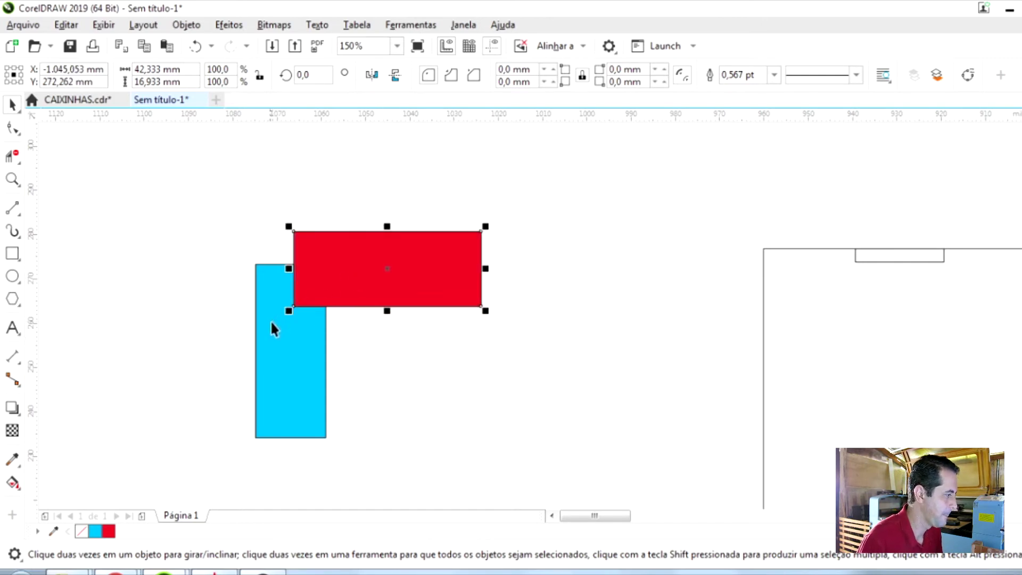
shift+click(281, 360)
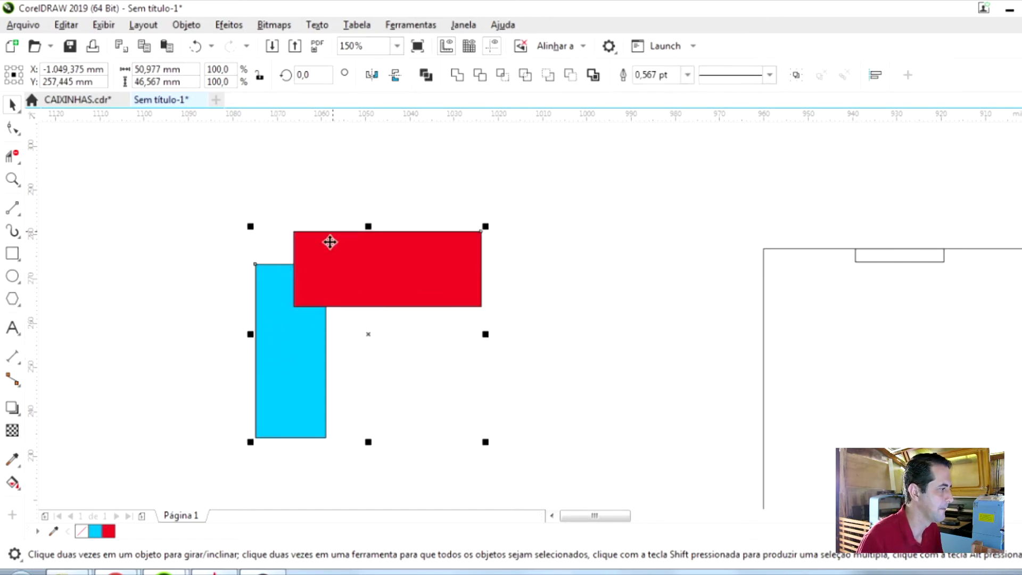
click(458, 76)
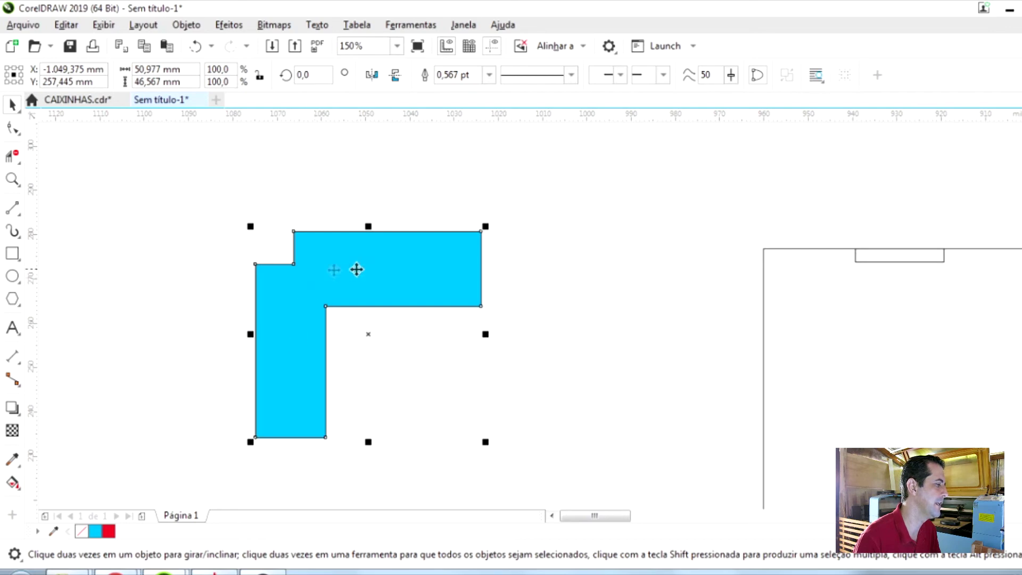
- Move the welded cyan shape slightly, and undo both the move and the weld
scroll(405, 334, down, 1)
drag(385, 337, 373, 285)
key(ctrl+z)
key(ctrl+z)
scroll(417, 359, up, 1)
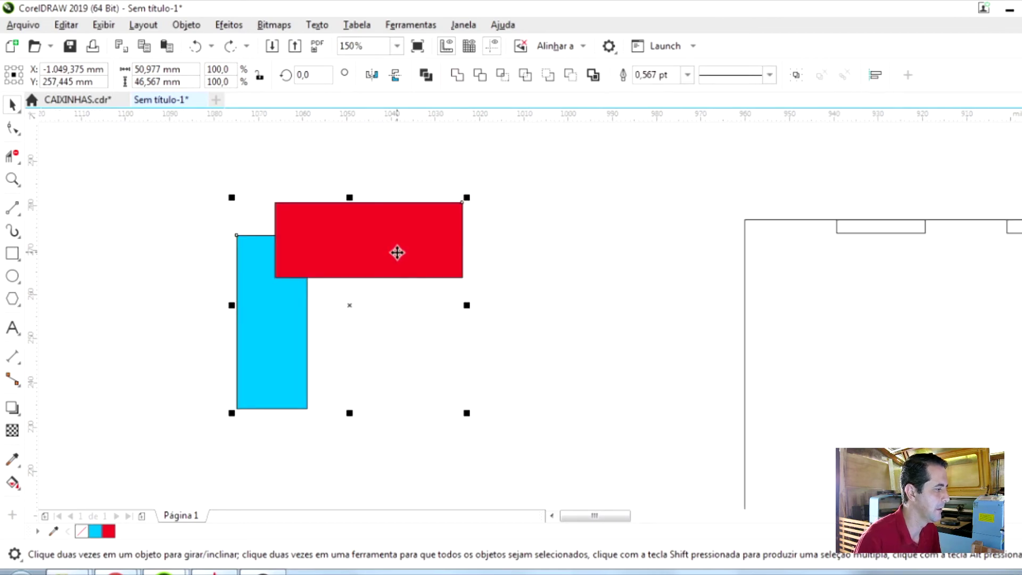
- Move the red rectangle across the middle of the cyan one, weld the two, and undo the weld
click(484, 240)
click(379, 247)
drag(378, 246, 368, 333)
shift+click(256, 261)
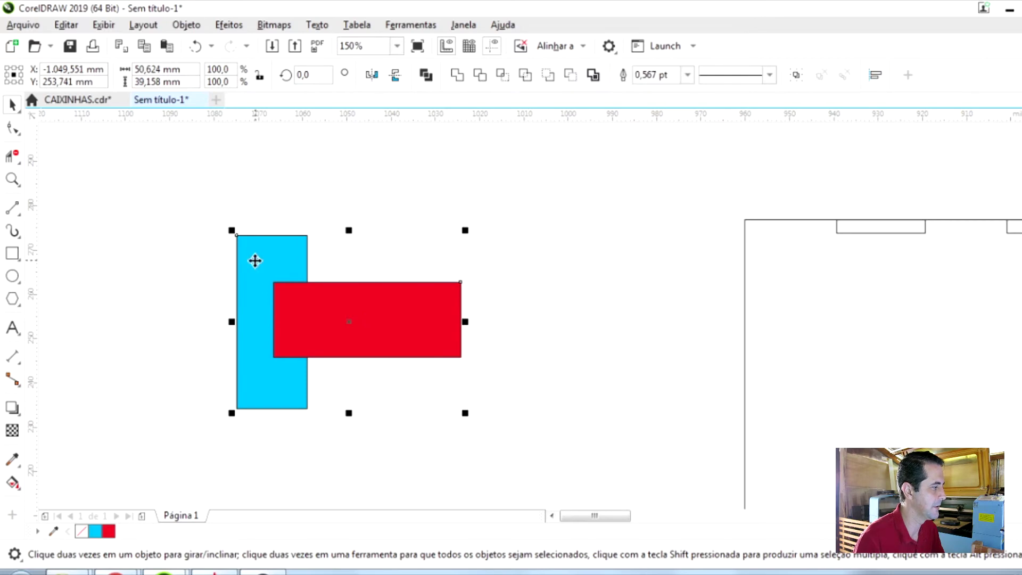
click(457, 75)
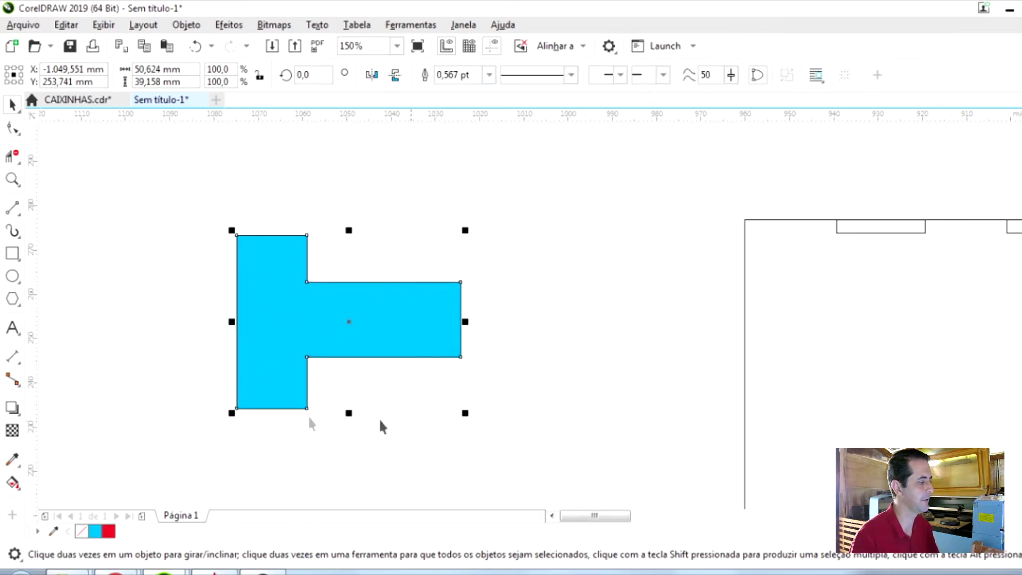
key(ctrl+z)
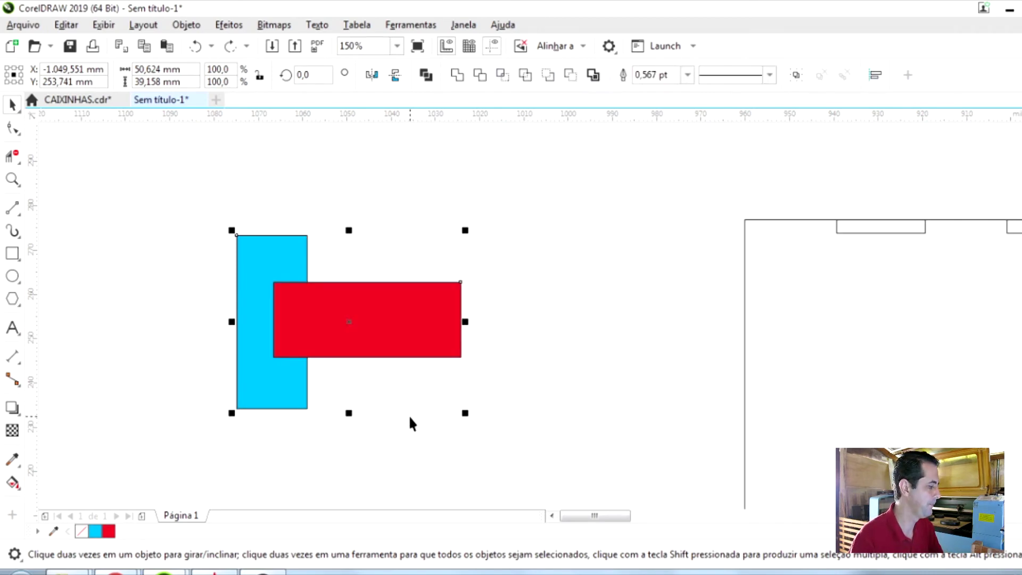
- Move the red rectangle back over the cyan one's upper right corner, and trim the cyan rectangle with it
click(327, 338)
click(354, 339)
click(476, 297)
drag(395, 331, 386, 255)
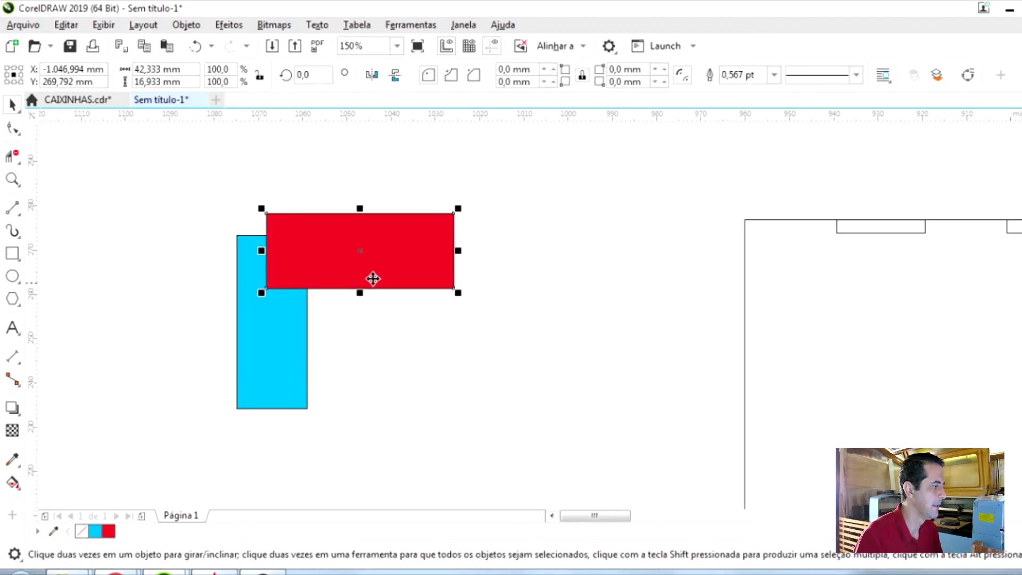
shift+click(281, 337)
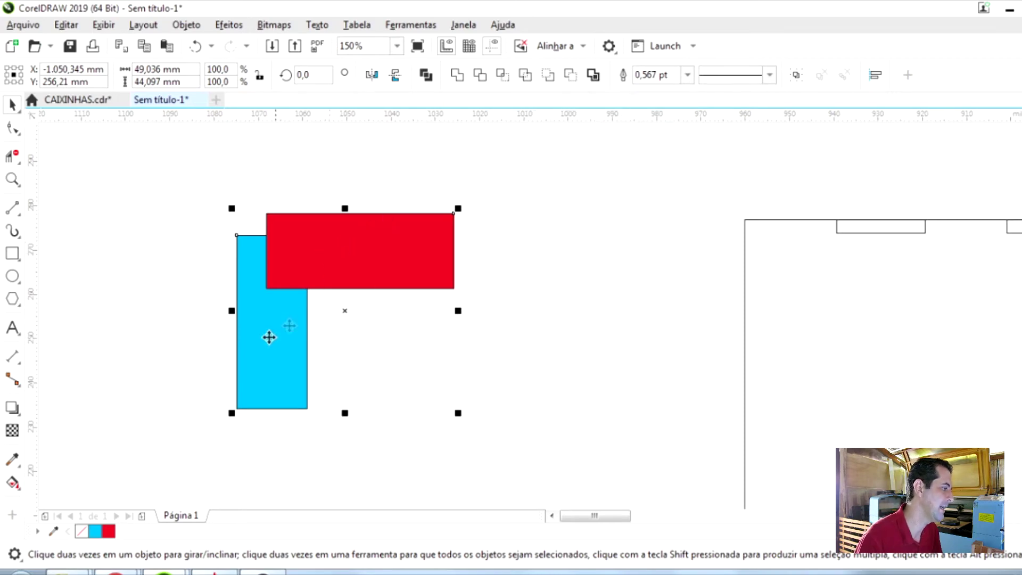
click(527, 202)
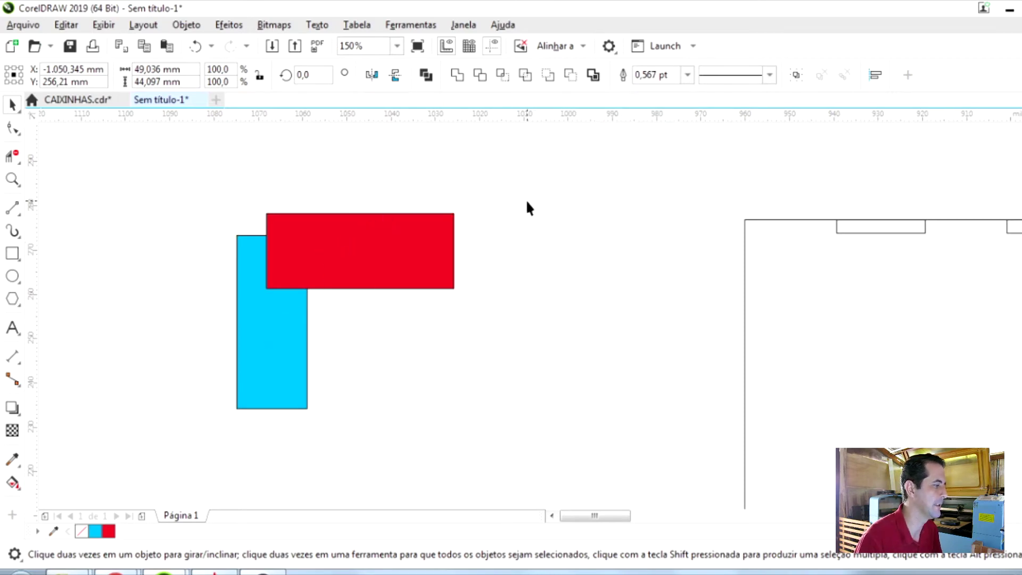
click(406, 238)
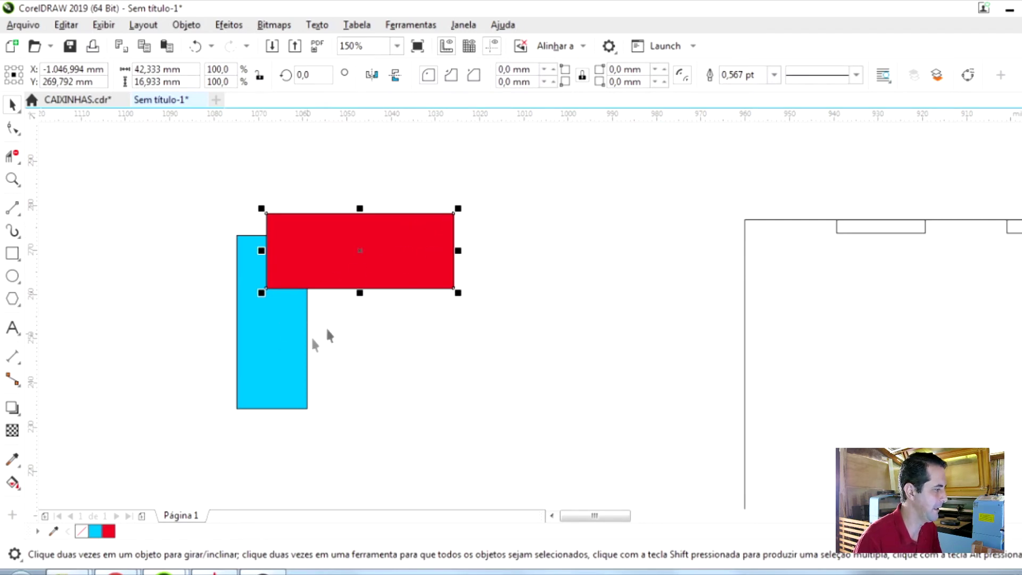
shift+click(278, 352)
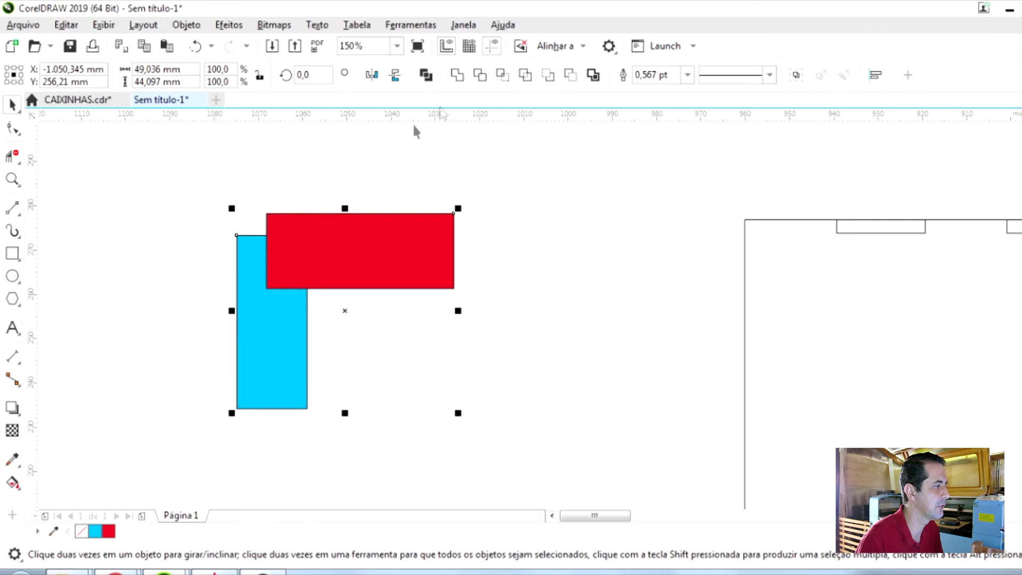
click(479, 75)
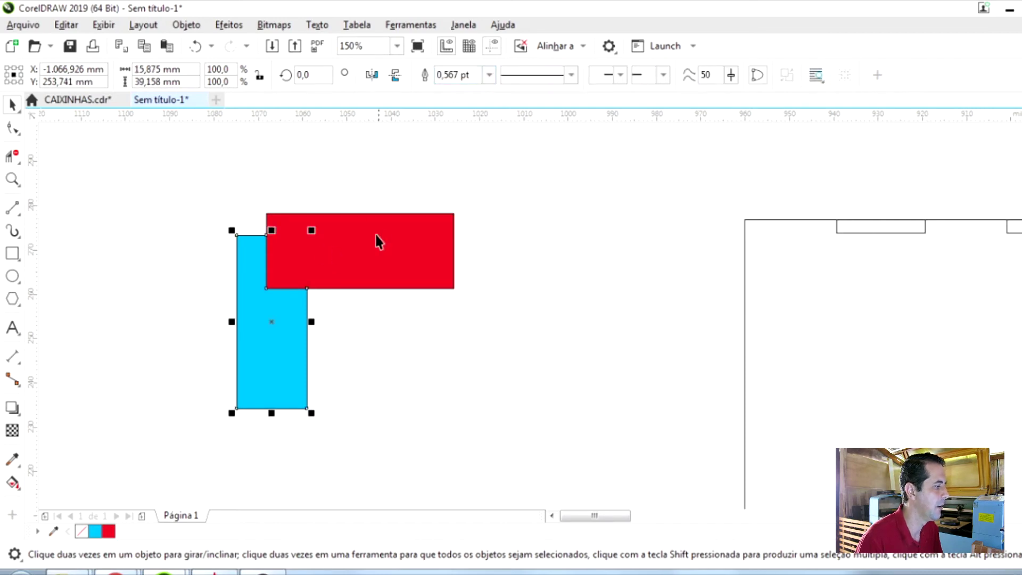
- Move the trimmed cyan shape away from the red rectangle, and undo the move and the trim
drag(275, 343, 232, 371)
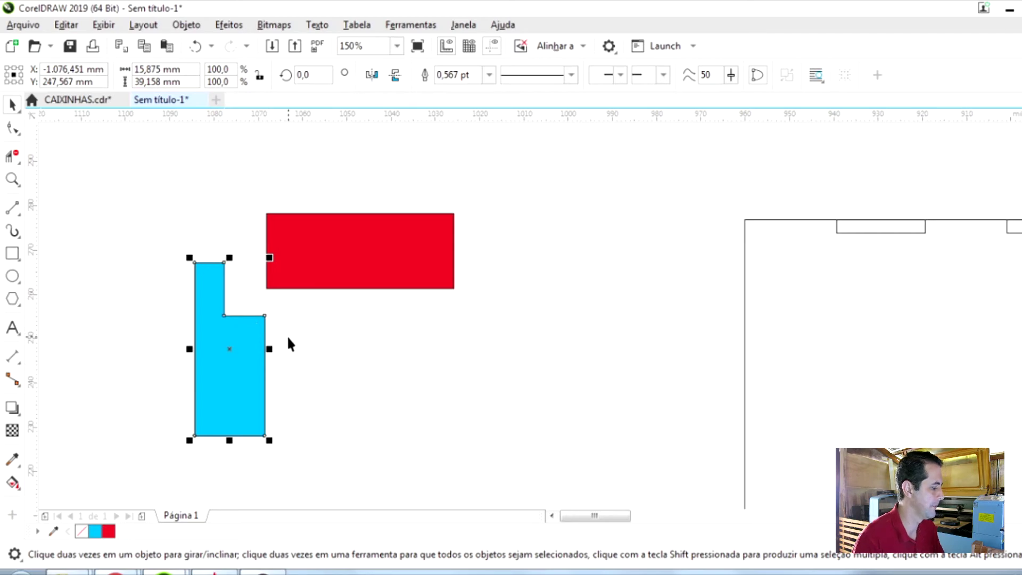
key(ctrl+z)
key(ctrl+z)
- Trim the red rectangle with the cyan one, and move the notched red shape up and away from it
click(628, 411)
click(270, 360)
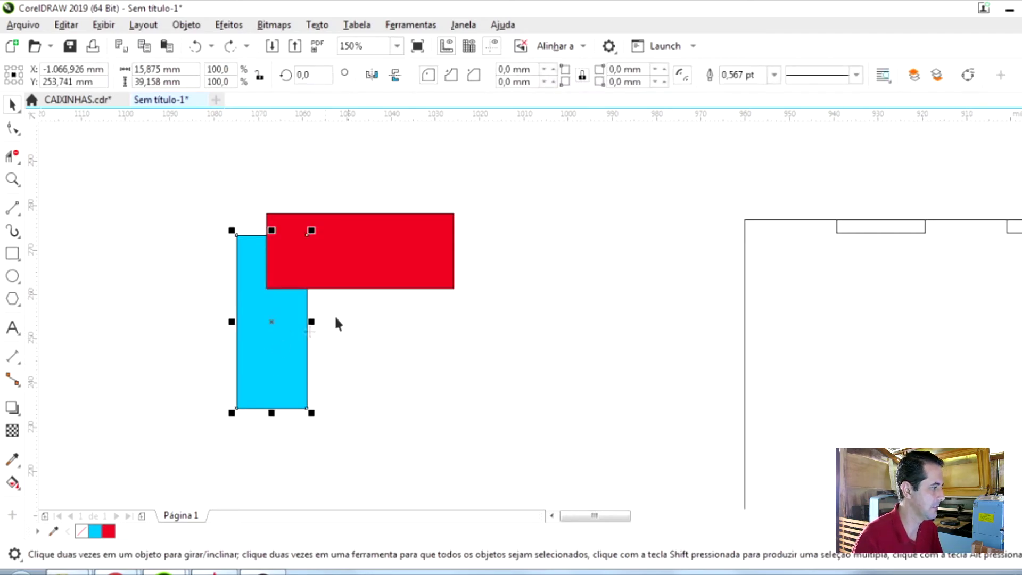
shift+click(388, 255)
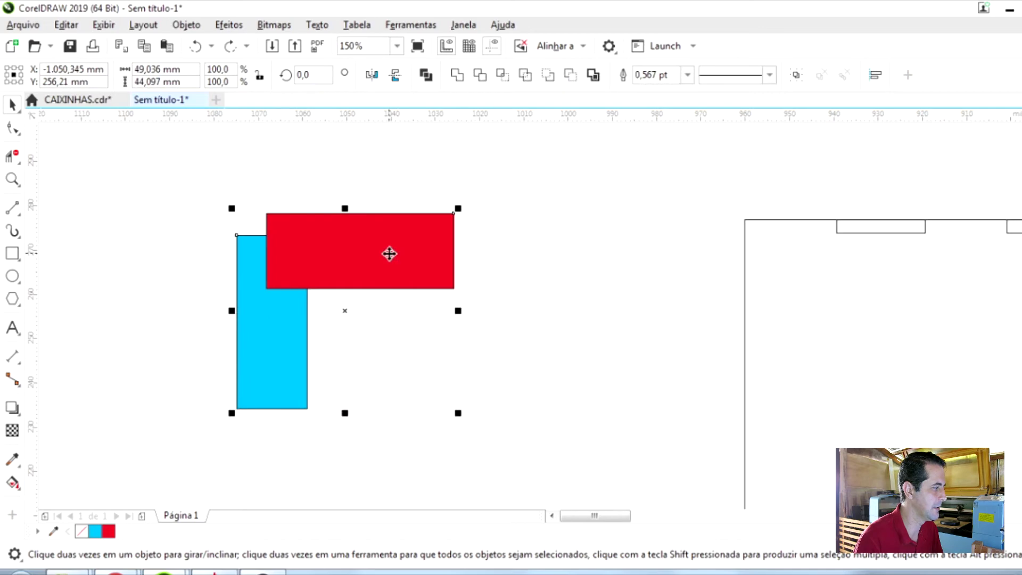
click(480, 74)
drag(372, 251, 454, 231)
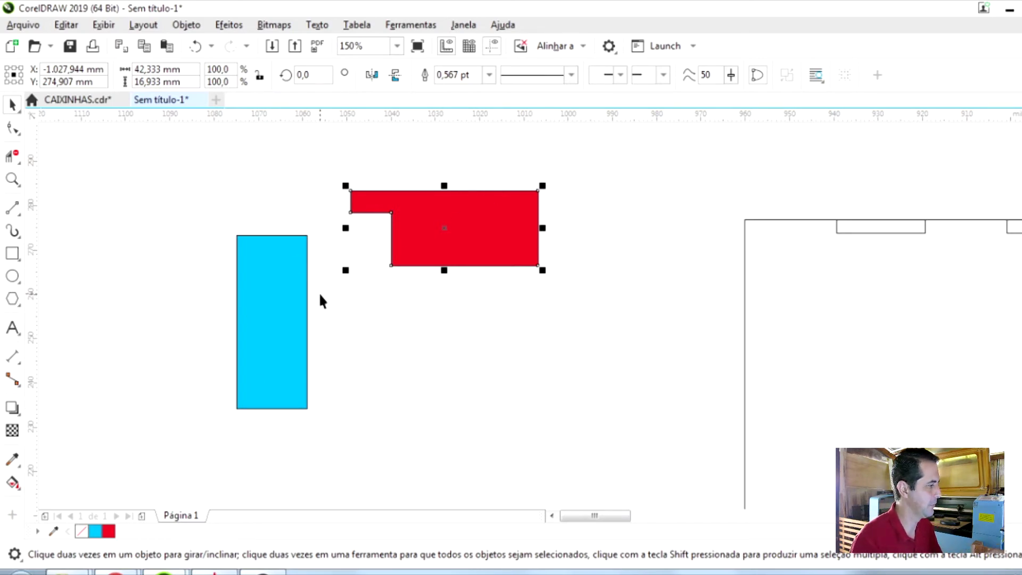
- Delete the cyan and red practice shapes beside the square
scroll(251, 287, down, 3)
scroll(276, 283, up, 2)
drag(144, 193, 410, 393)
key(Delete)
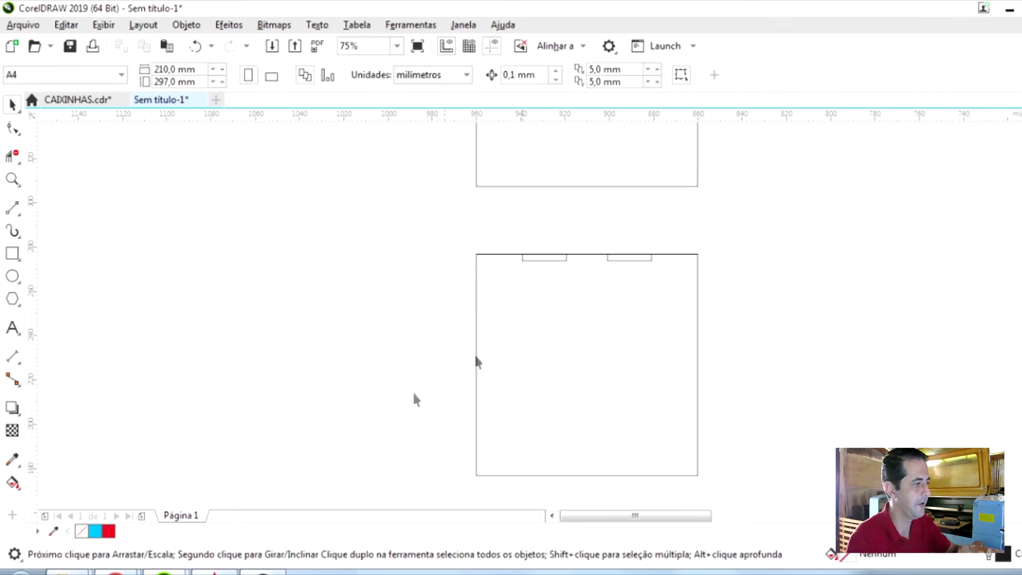
- Trim the 100 mm square with the two 20 × 3 mm strips to cut two notches into its upper edge
scroll(671, 283, up, 2)
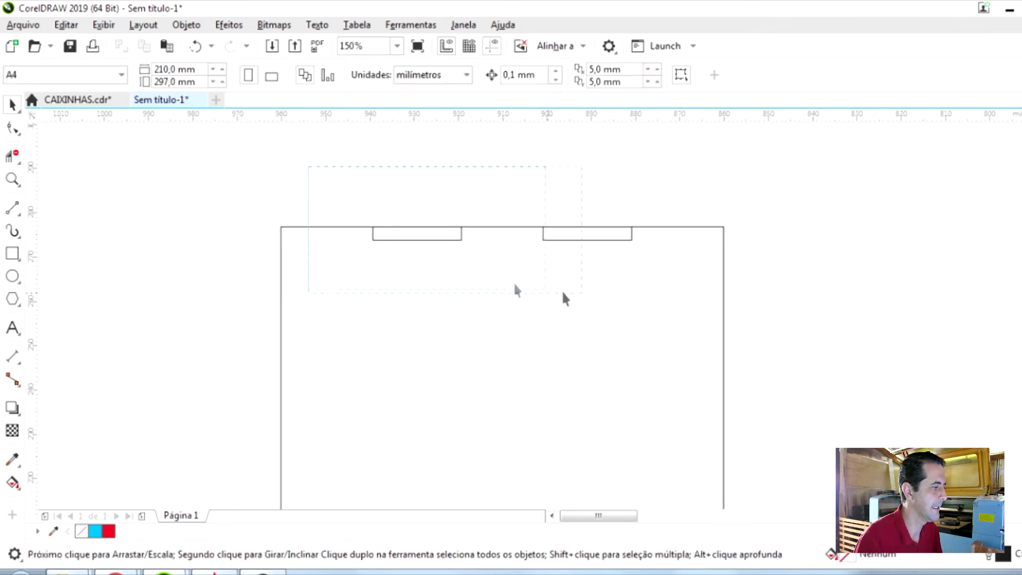
drag(515, 285, 656, 293)
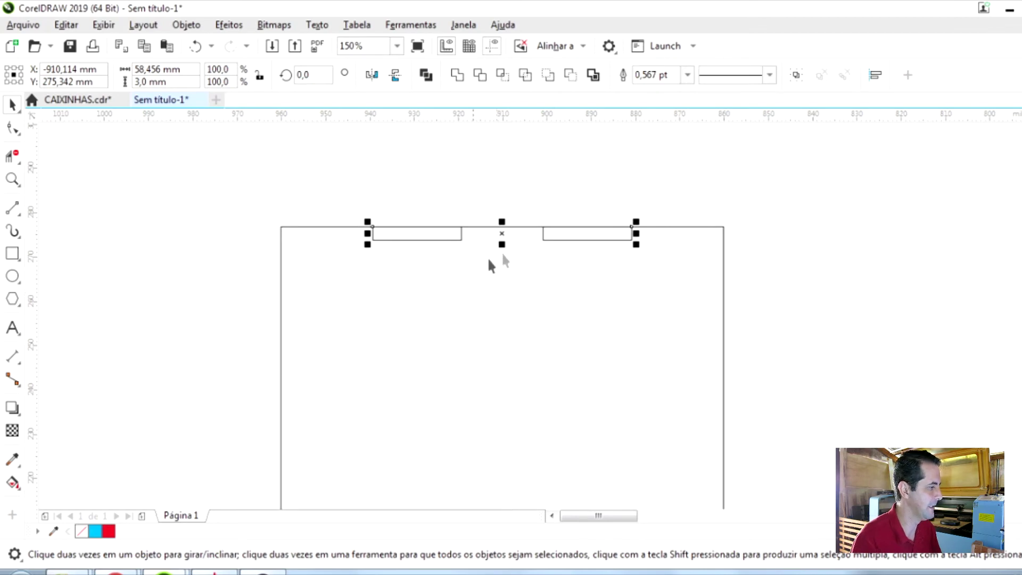
click(324, 314)
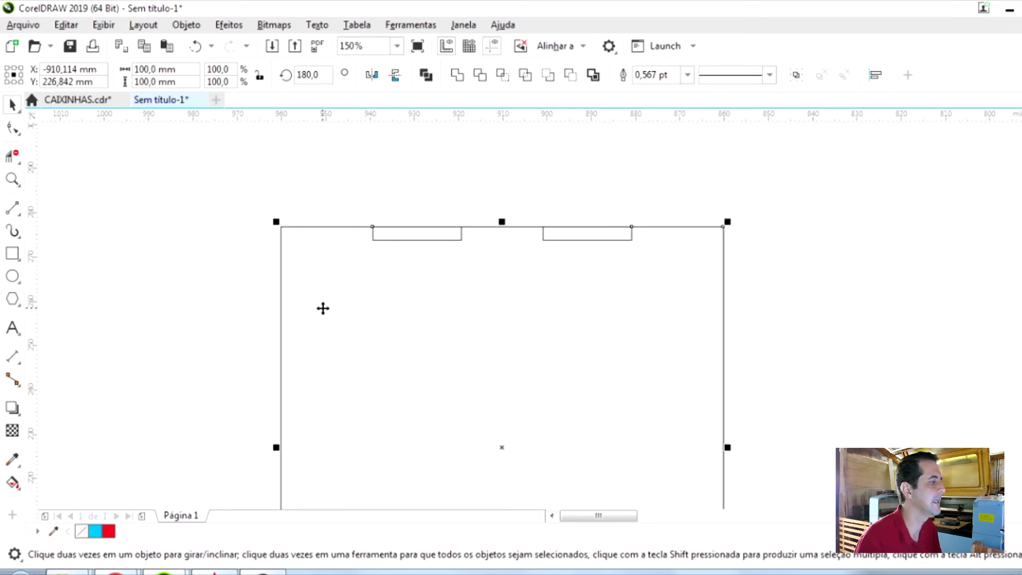
scroll(299, 303, down, 2)
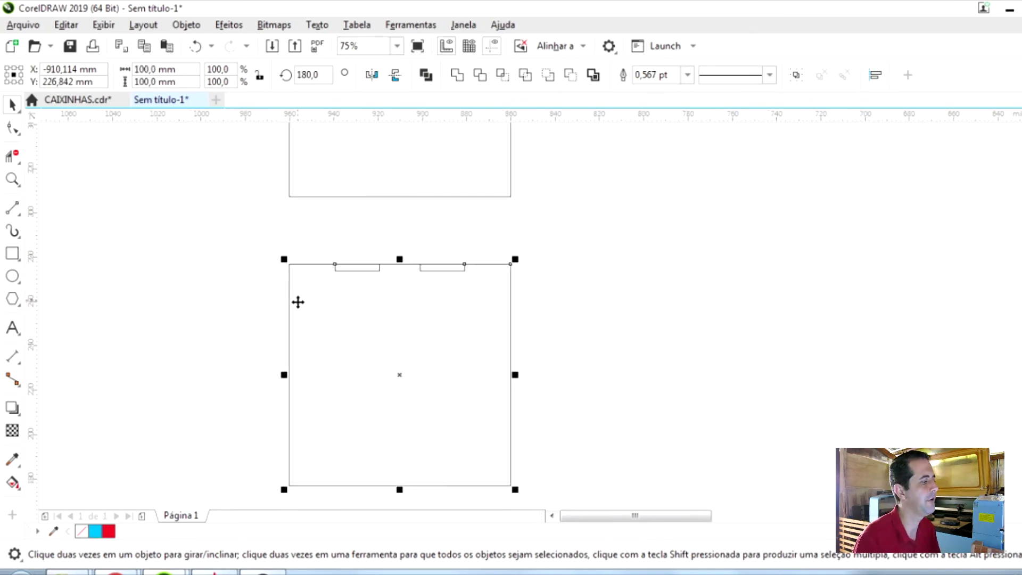
click(480, 75)
- Move the two strips together about 17 mm straight up, clear of the notched square
drag(310, 229, 469, 300)
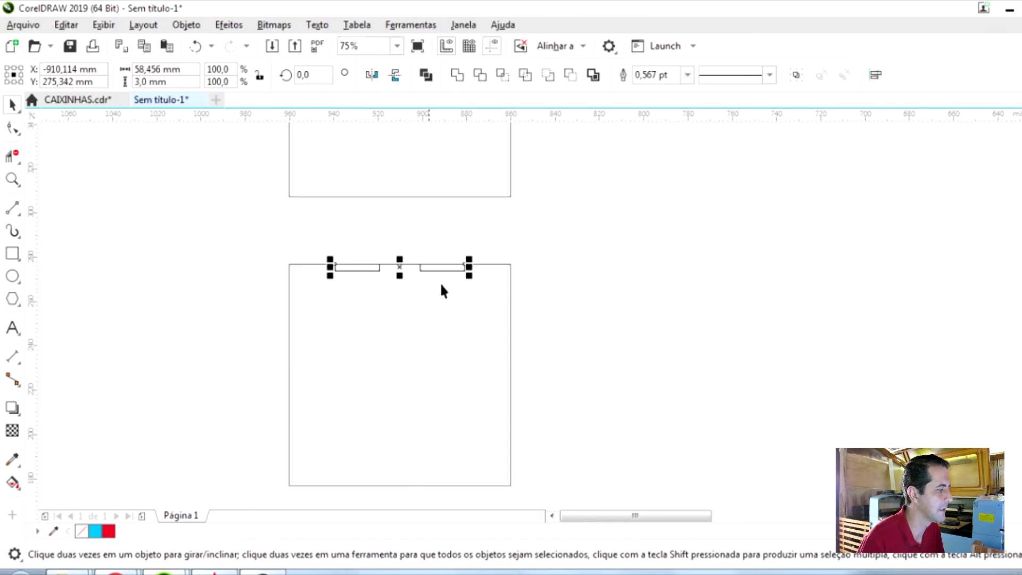
drag(402, 271, 400, 234)
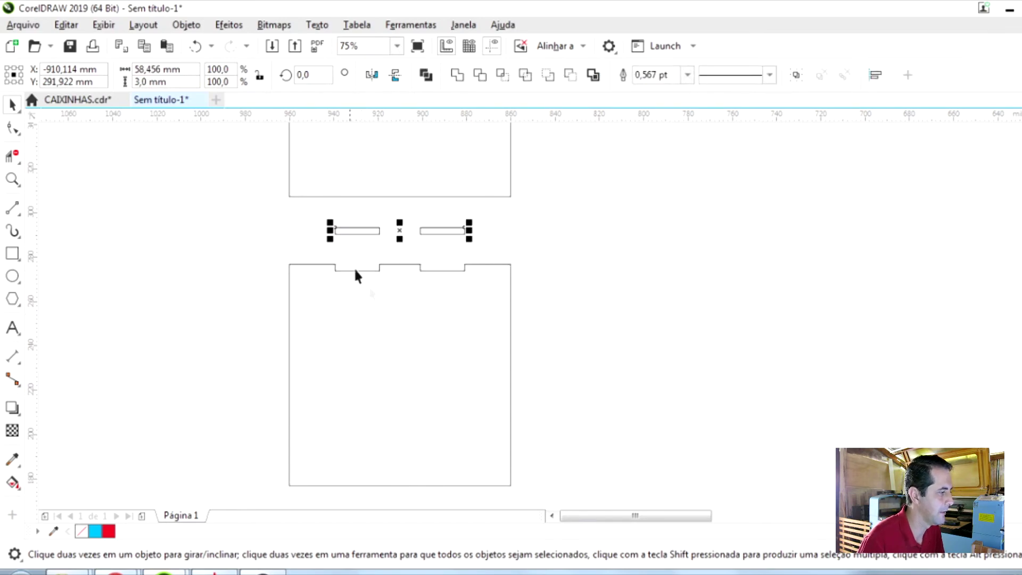
scroll(352, 282, up, 2)
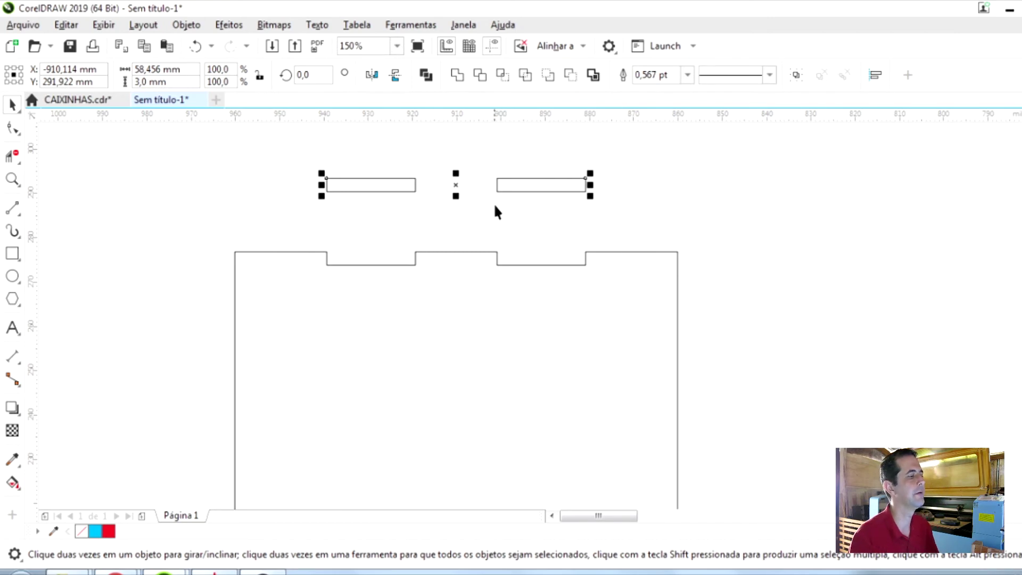
scroll(495, 210, down, 2)
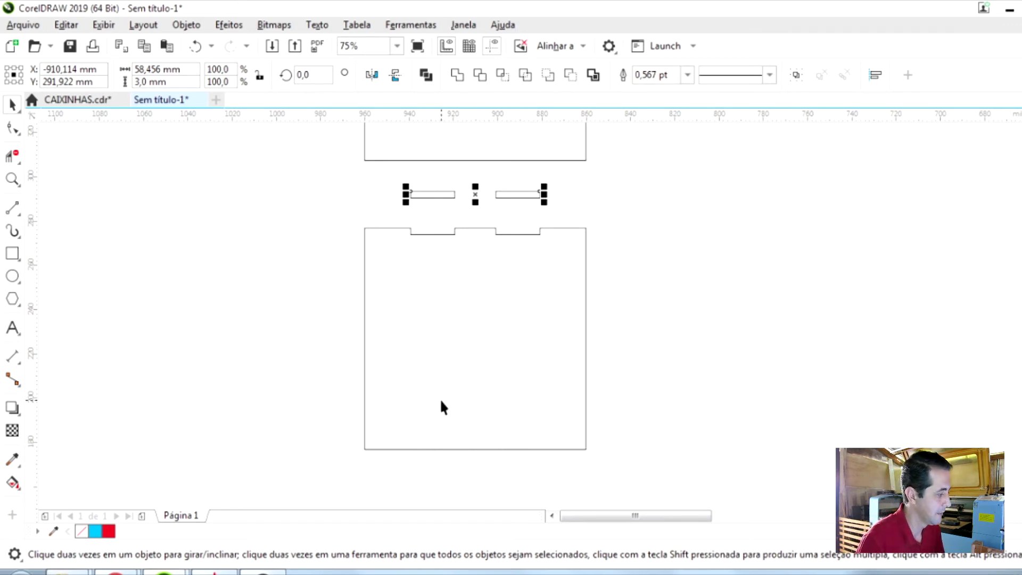
- Move the two strips about 114 mm straight down onto the inside of the square's lower edge
click(511, 200)
drag(511, 199, 513, 449)
scroll(497, 462, up, 1)
scroll(507, 417, down, 1)
scroll(508, 420, up, 1)
scroll(515, 428, down, 1)
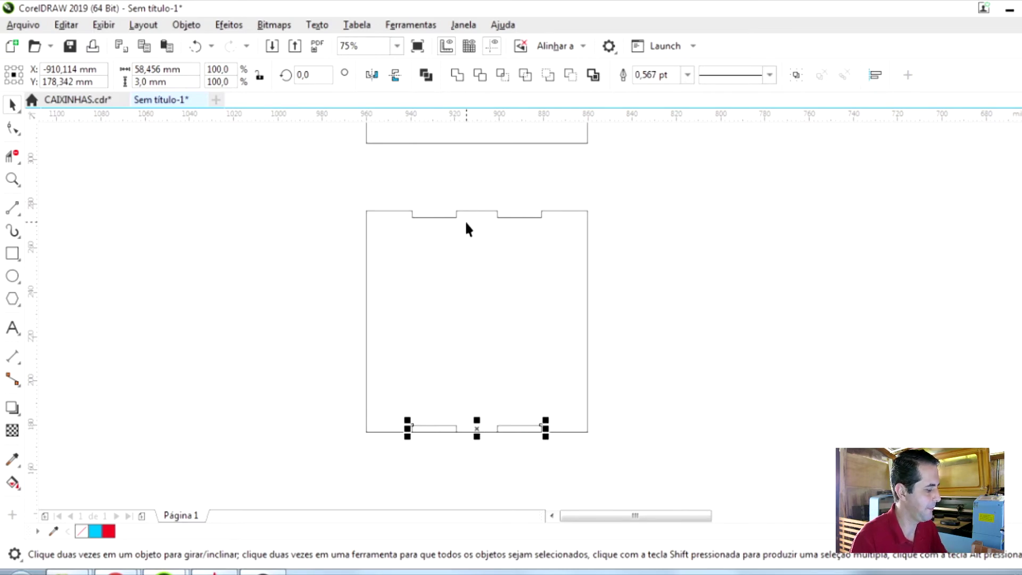
- Undo the last two moves of the strips
key(ctrl+z)
key(ctrl+z)
scroll(459, 228, up, 1)
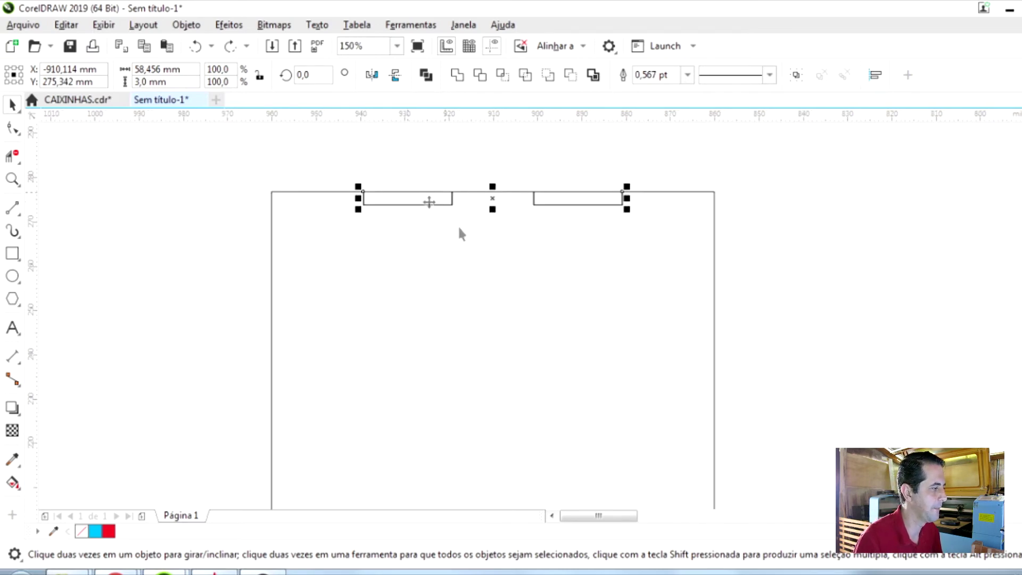
scroll(442, 229, down, 1)
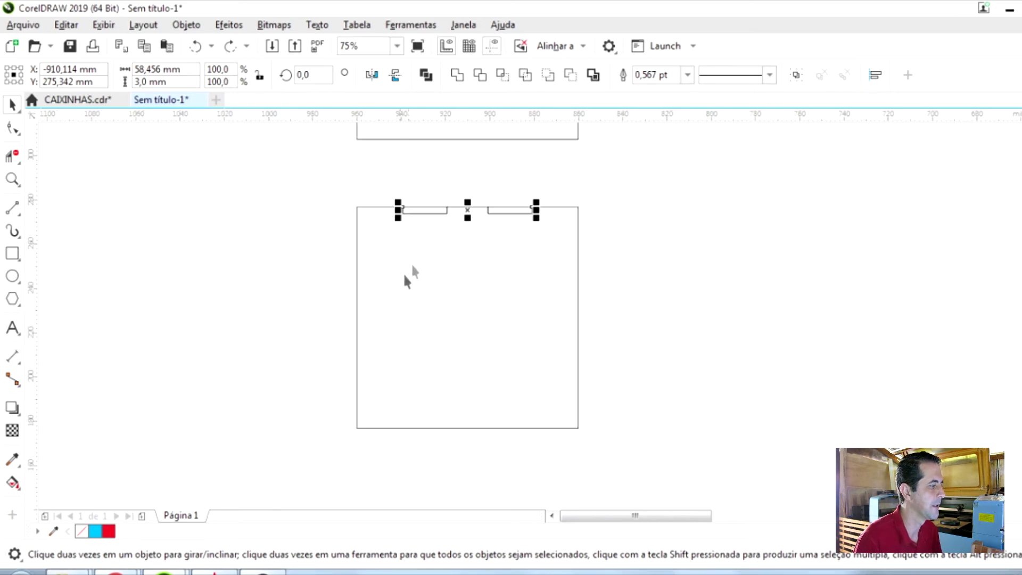
- Mirror the notched square vertically and trim it with the two strips to notch the opposite edge
click(394, 280)
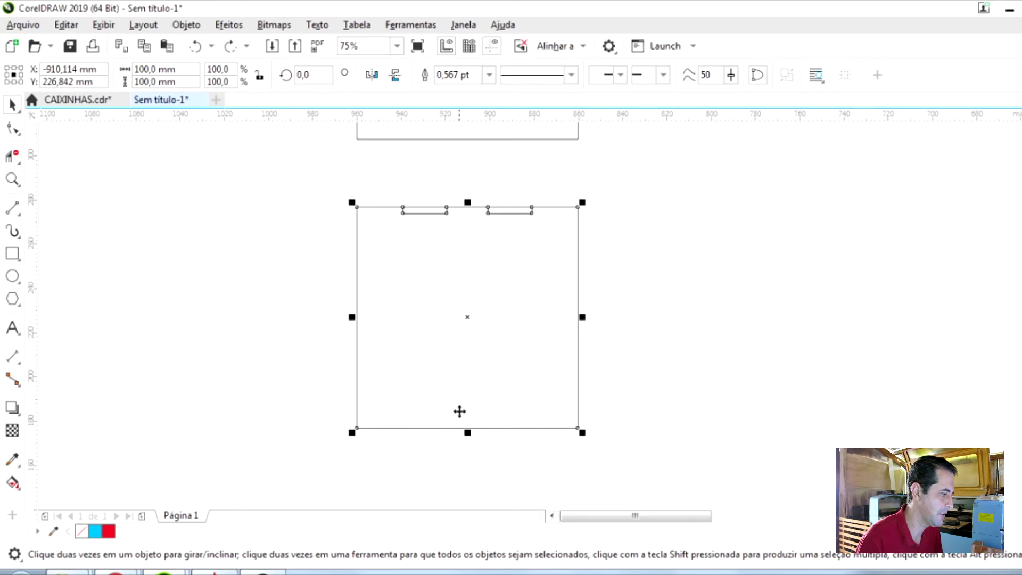
click(395, 75)
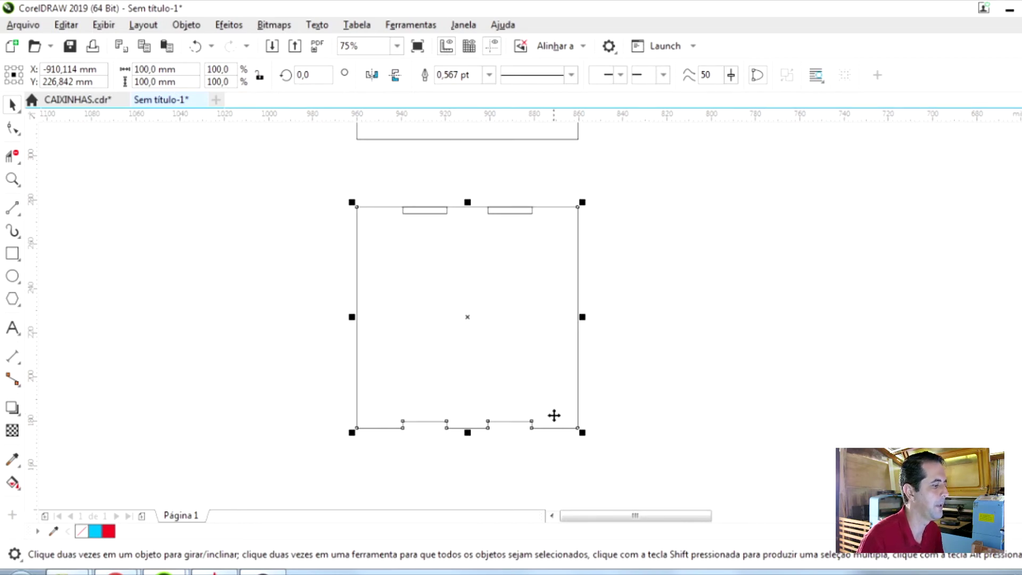
drag(373, 167, 600, 240)
shift+click(510, 279)
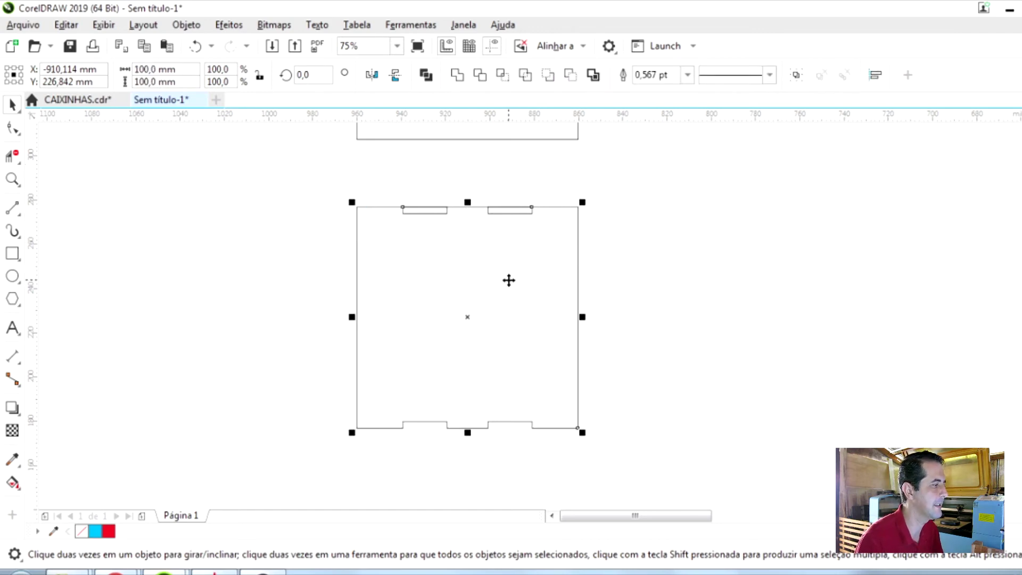
click(480, 75)
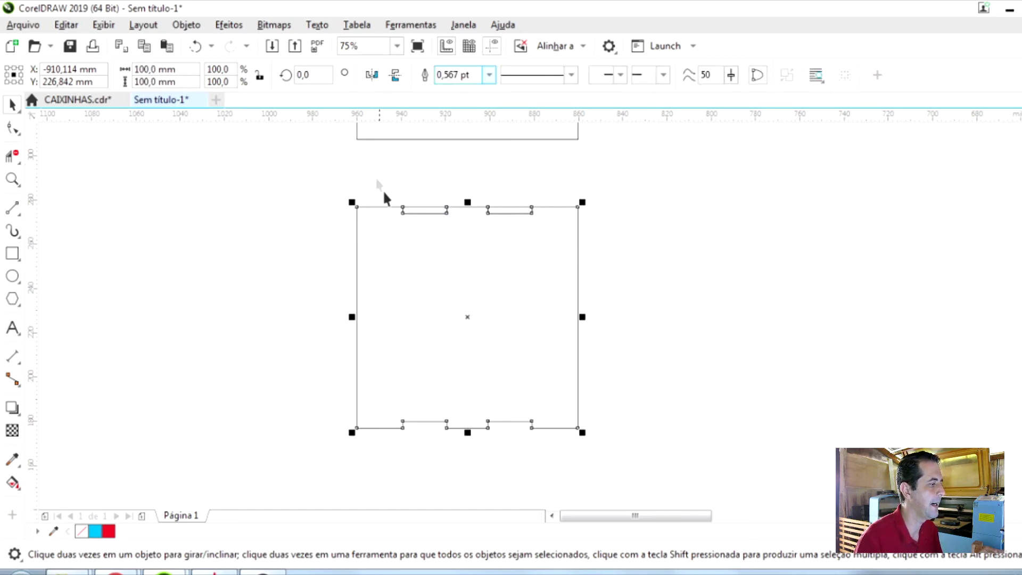
- Move the two strips about 17 mm up, clear of the square, and undo that move
drag(384, 193, 568, 248)
drag(471, 209, 468, 171)
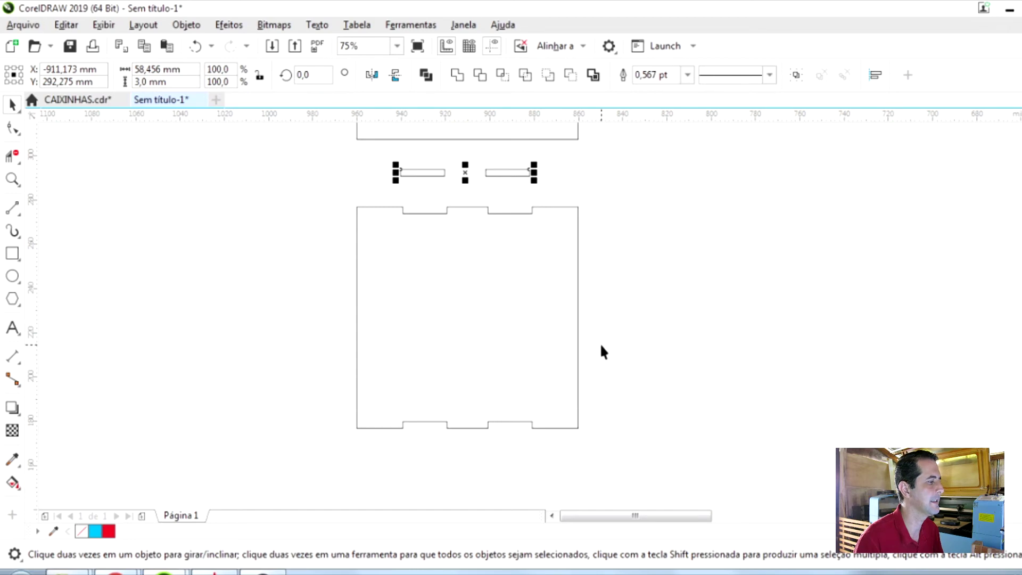
click(469, 174)
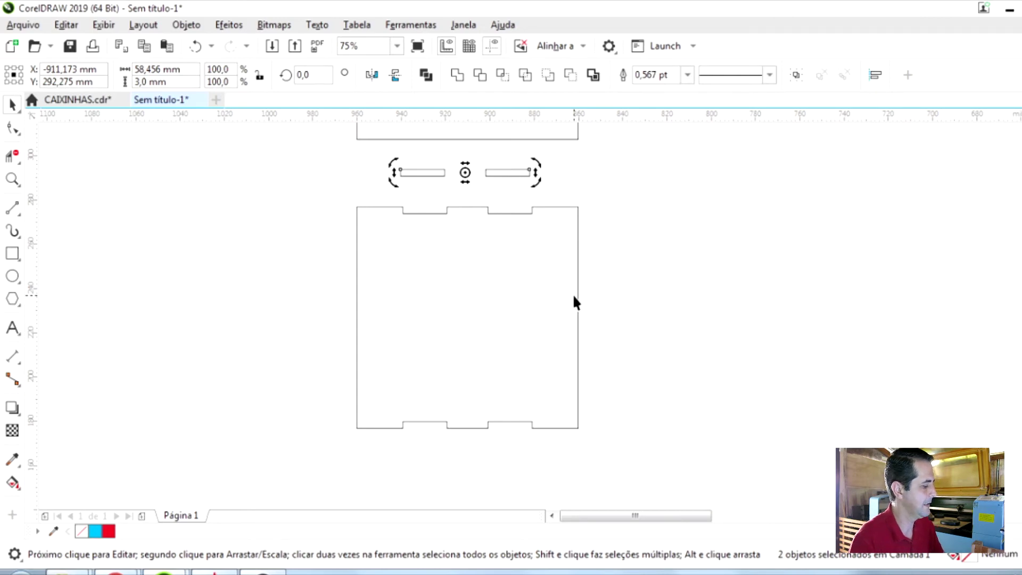
key(ctrl+z)
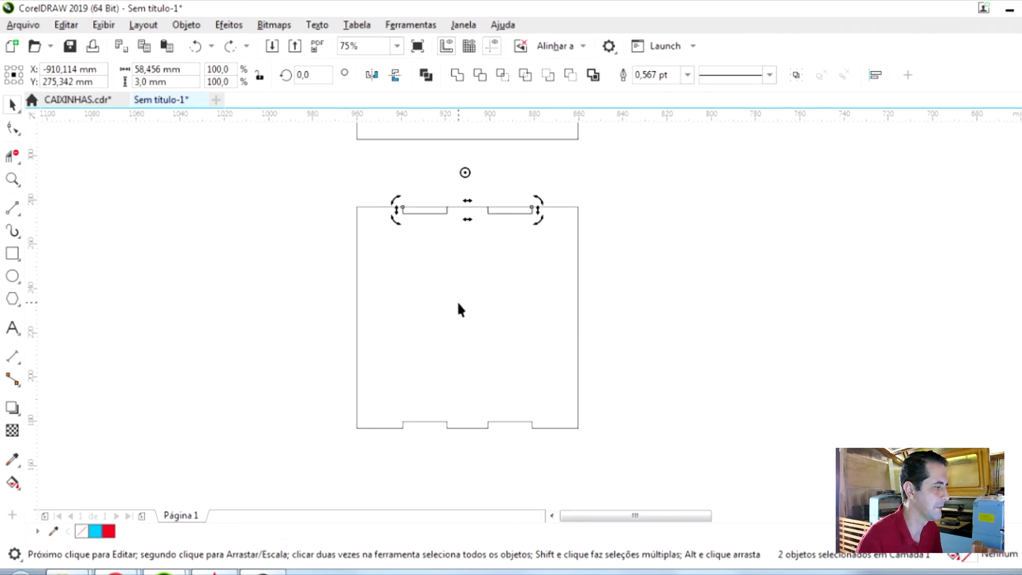
- Rotate the square to 270° about its centre and trim its plain upper edge with the two strips
click(460, 306)
click(467, 317)
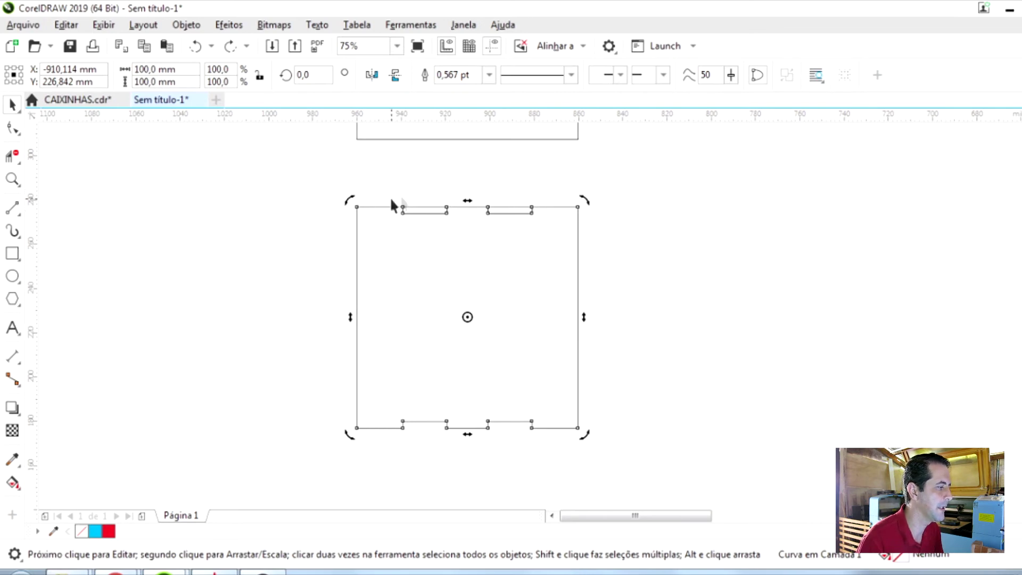
drag(588, 202, 618, 452)
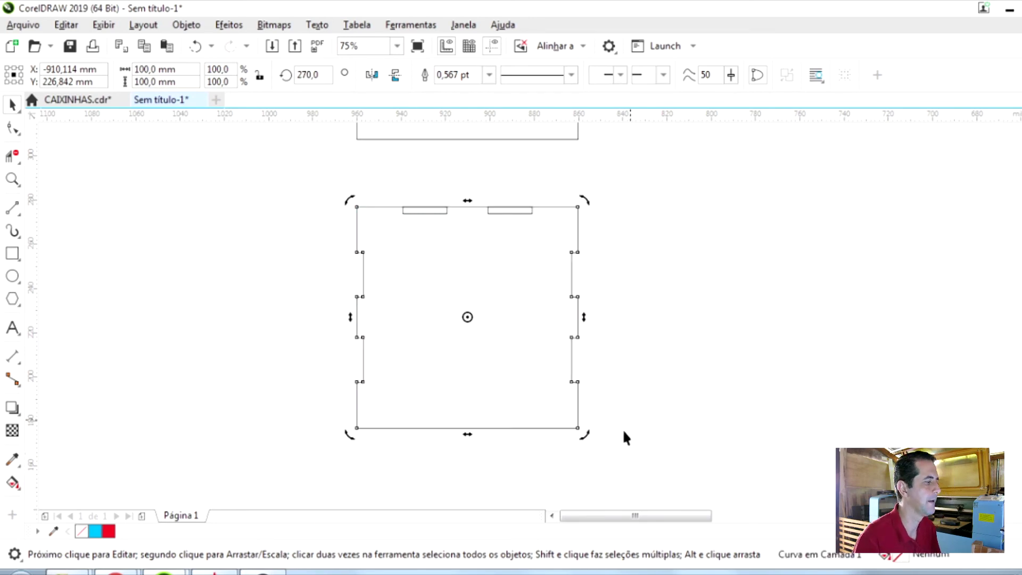
click(622, 430)
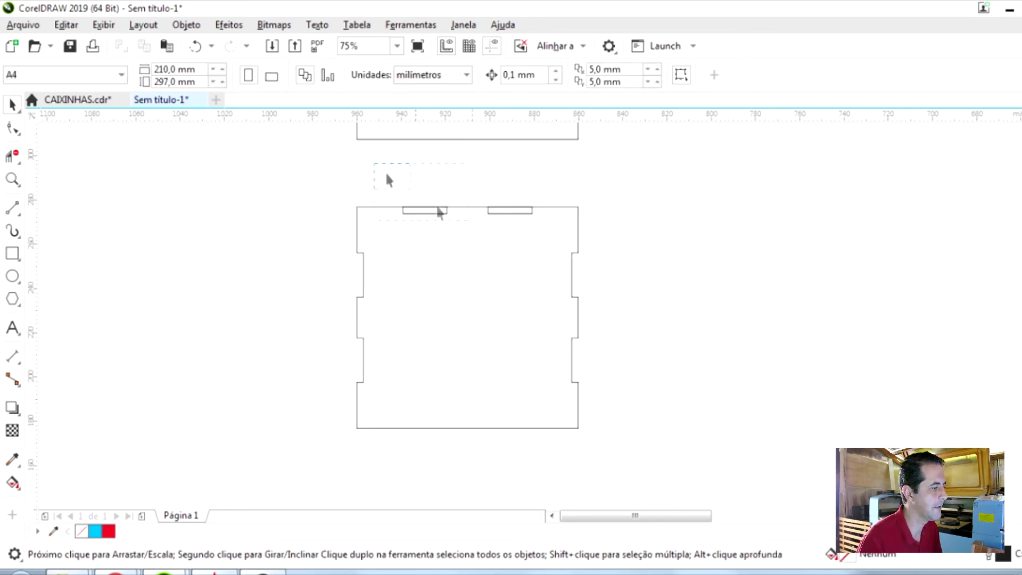
drag(387, 179, 605, 273)
shift+click(505, 292)
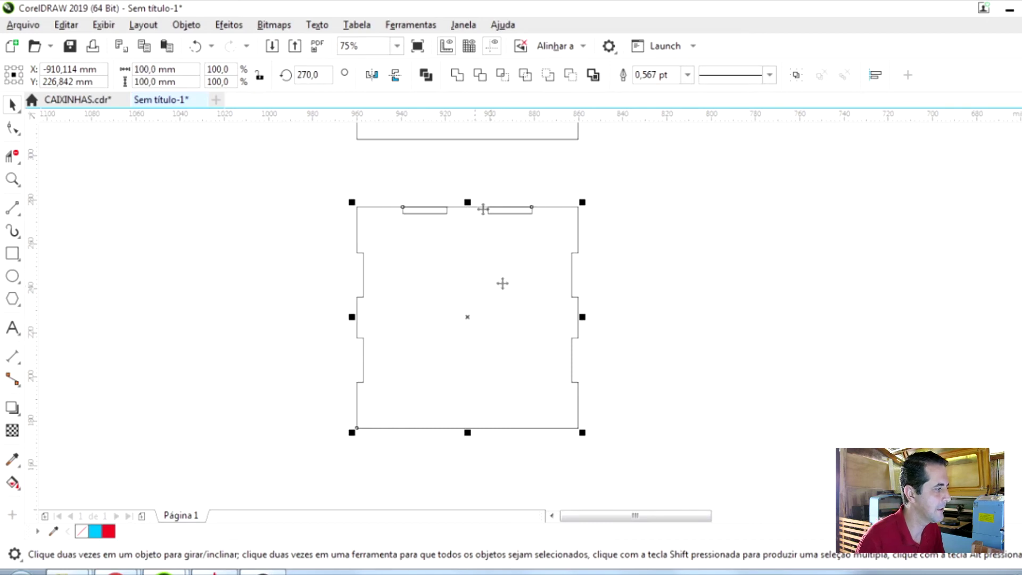
click(485, 79)
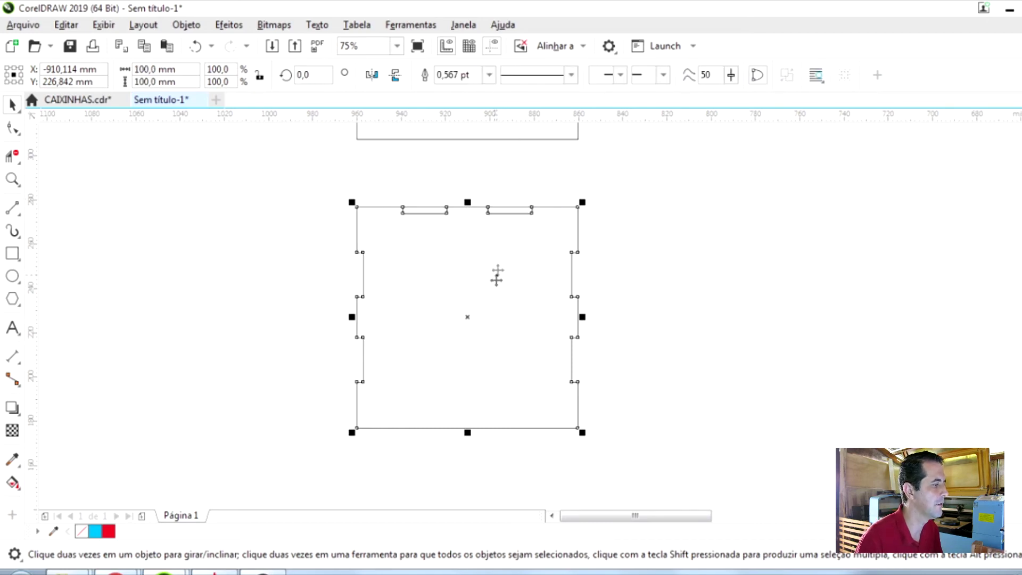
- Mirror the square vertically again and trim the two strips out of its last plain edge
click(395, 76)
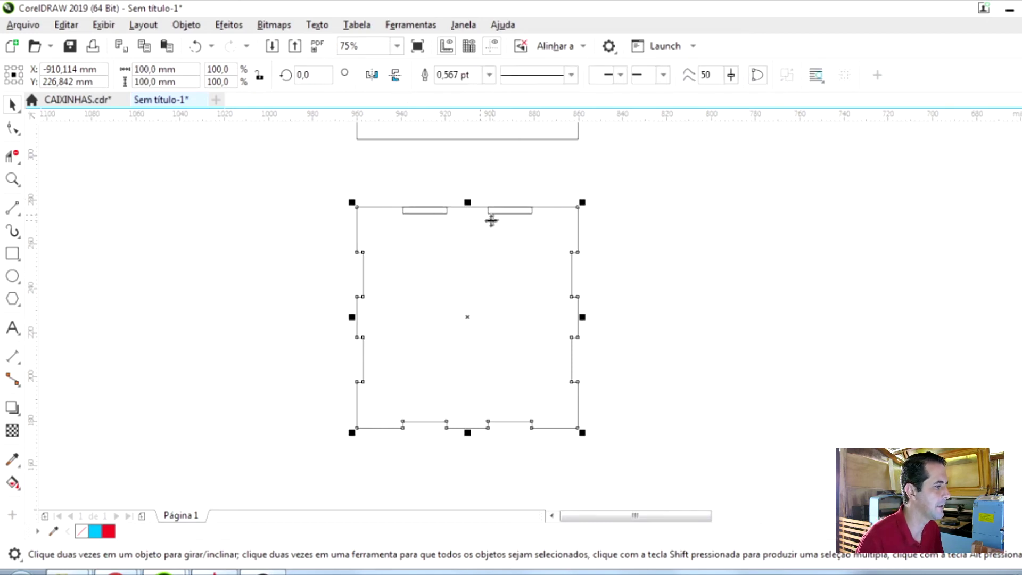
drag(383, 182, 639, 272)
click(490, 322)
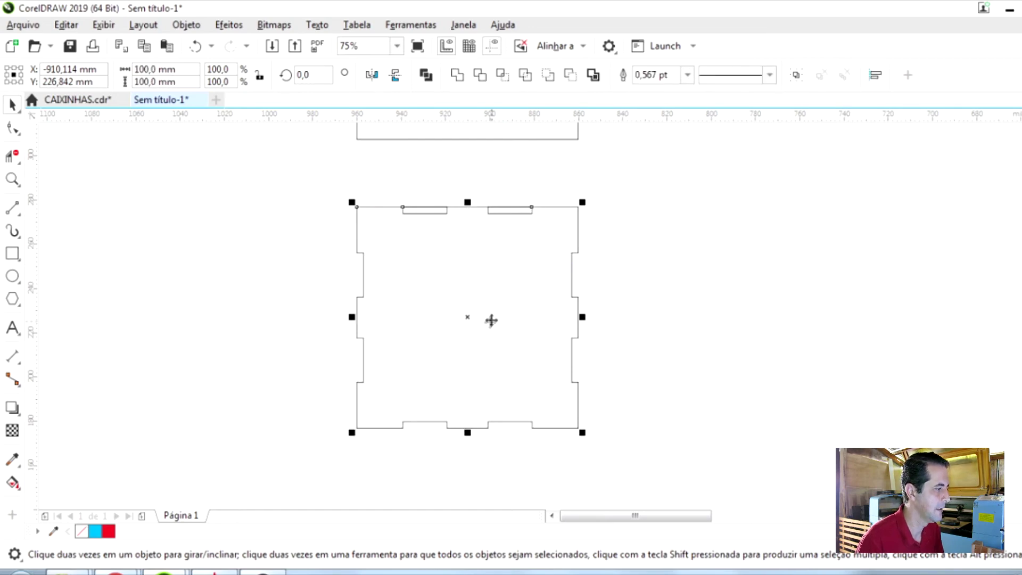
click(480, 75)
- Move the two strips together about 128 mm to the right, clear of the fully notched square
drag(375, 185, 589, 262)
drag(468, 213, 752, 201)
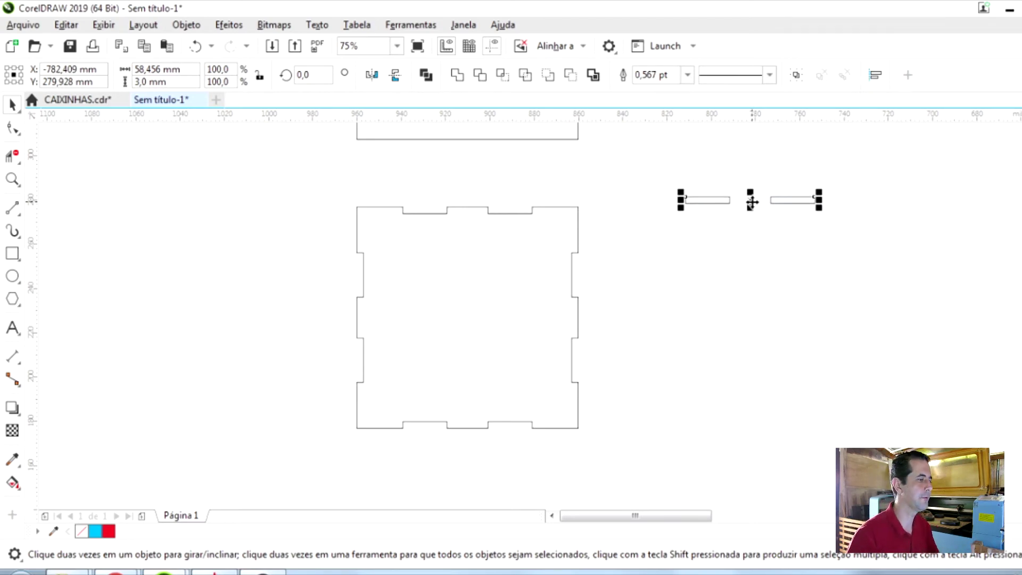
- Move the plain square above about 34 mm down so its lower edge snaps to the bottom of the notches
scroll(602, 253, down, 2)
scroll(532, 304, down, 2)
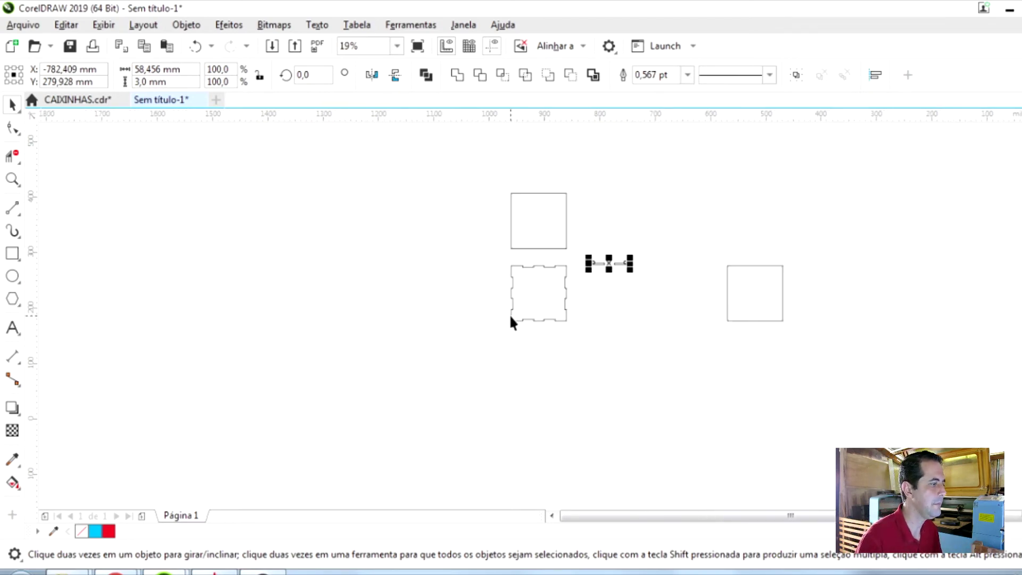
scroll(550, 241, up, 2)
scroll(509, 269, down, 1)
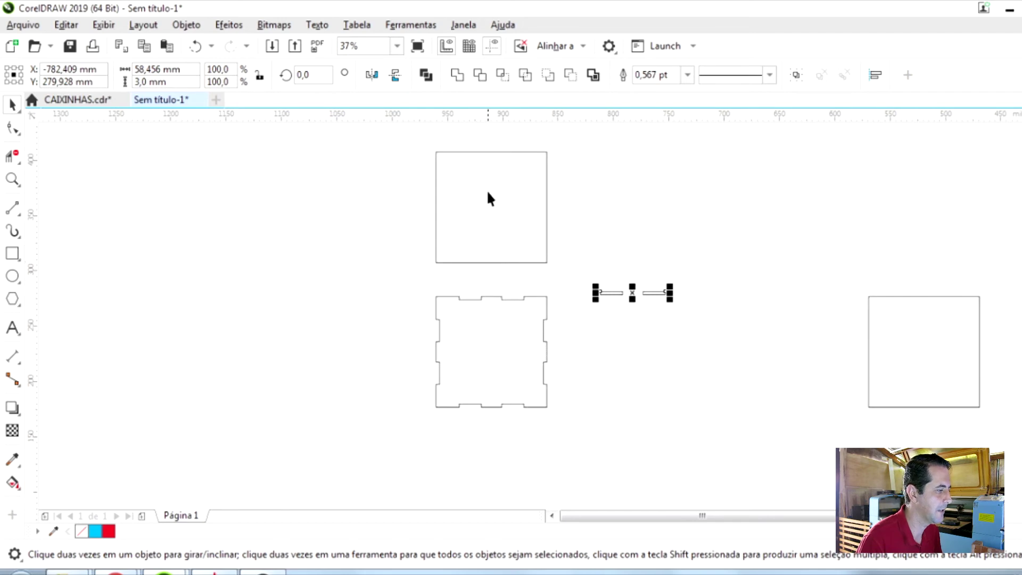
scroll(503, 298, up, 1)
click(516, 224)
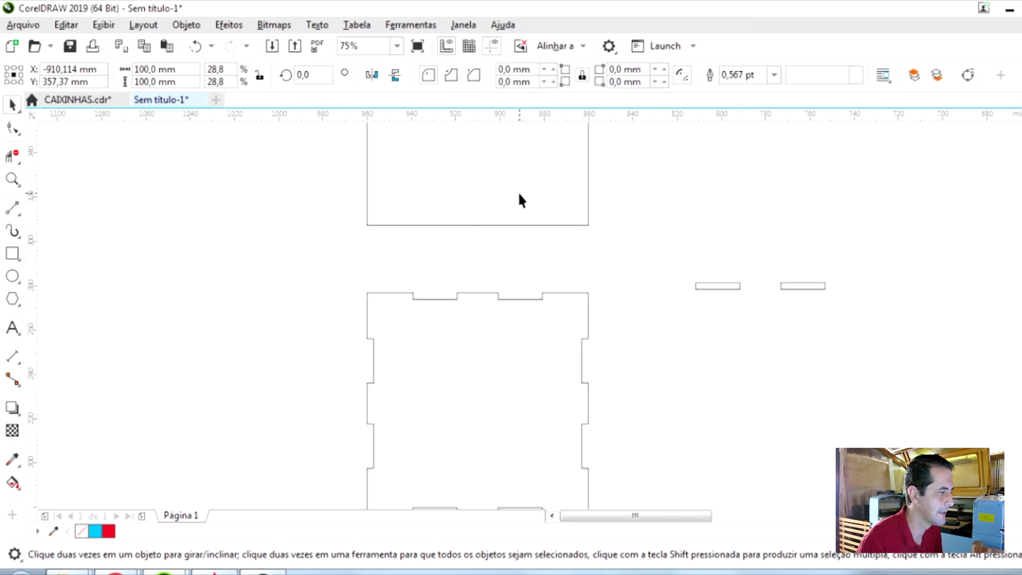
click(517, 225)
drag(518, 226, 518, 303)
- Examine the overlap along the edge shared by the two squares, and select both squares
scroll(365, 298, up, 2)
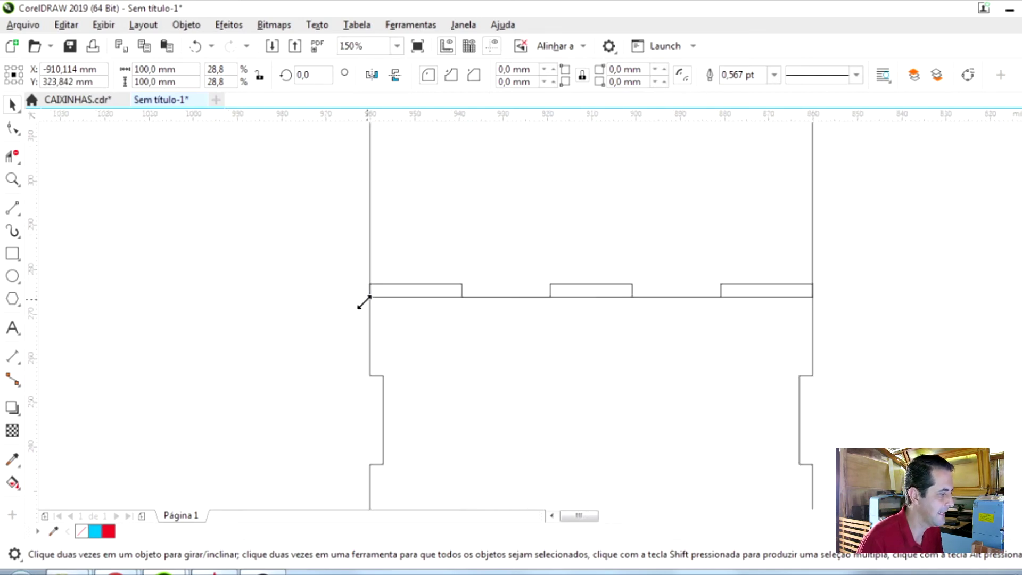
scroll(376, 281, down, 1)
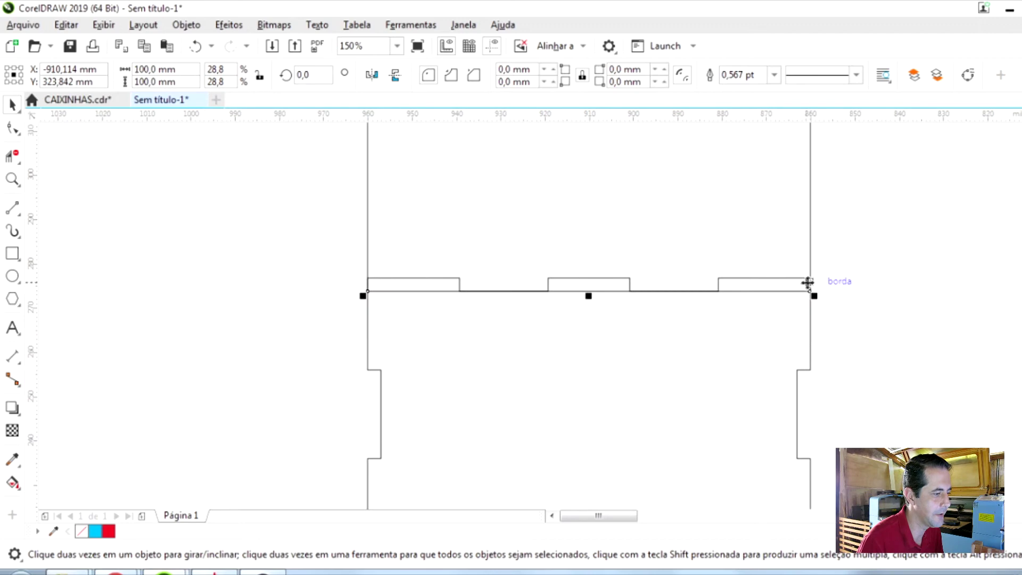
scroll(581, 250, down, 2)
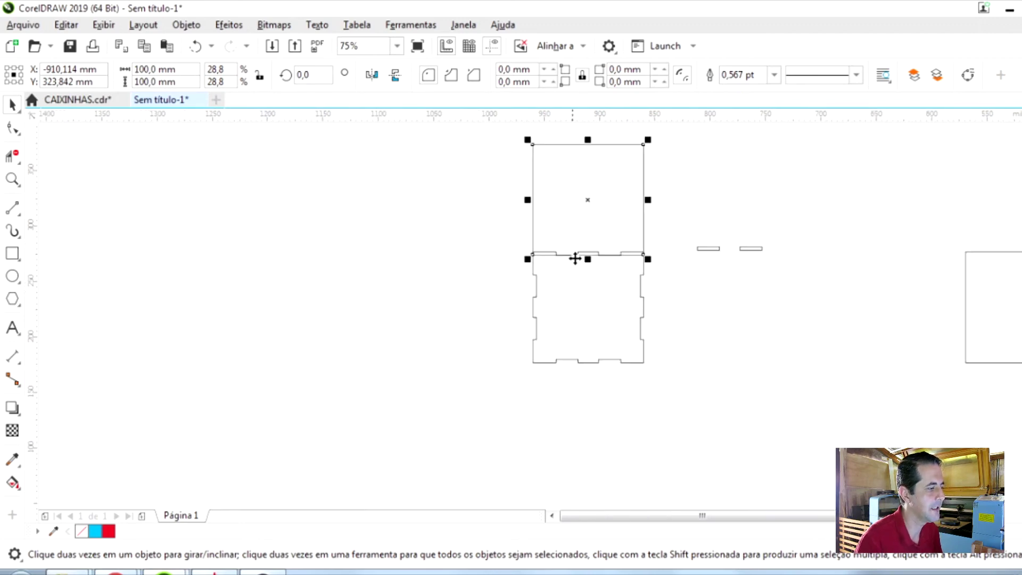
scroll(604, 250, up, 2)
scroll(507, 319, down, 2)
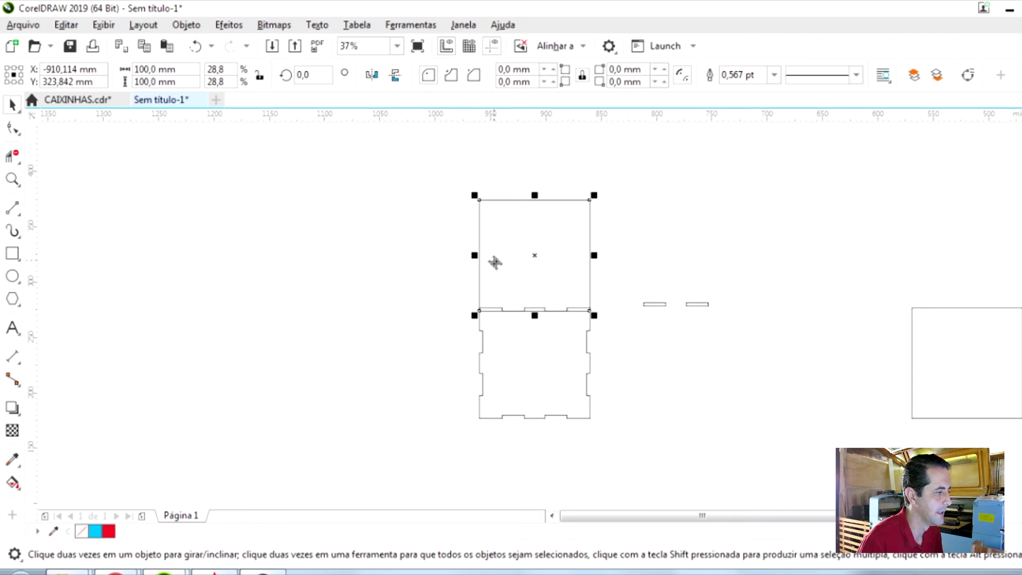
drag(452, 169, 451, 175)
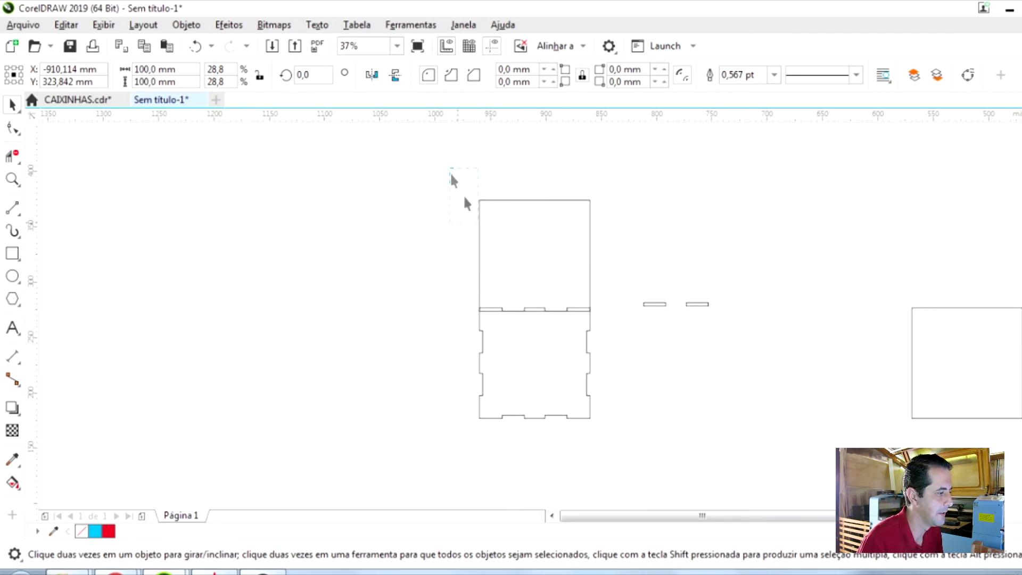
drag(595, 430, 614, 453)
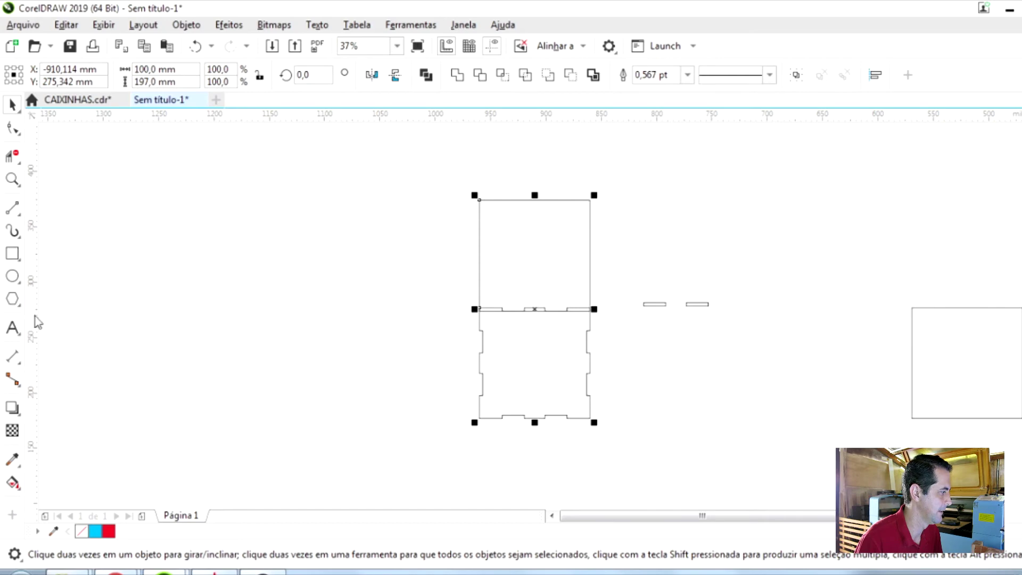
- Draw three practice rectangles left of the squares, about 27 × 29 mm, 37 × 30 mm and 50 × 35 mm
click(12, 254)
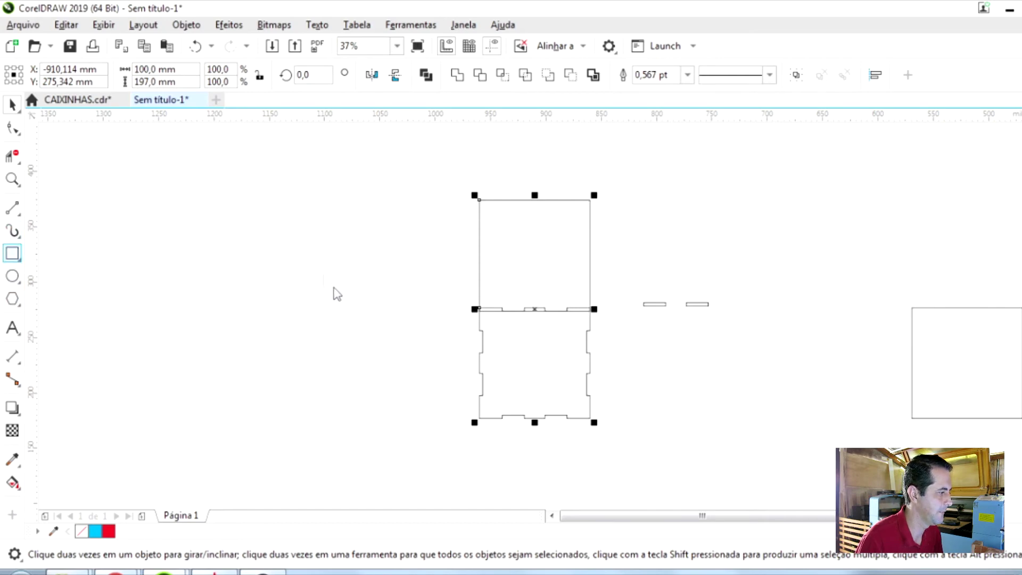
mouse_move(359, 311)
mouse_down()
mouse_move(313, 262)
mouse_move(277, 268)
mouse_up()
drag(326, 340, 366, 373)
drag(323, 231, 379, 270)
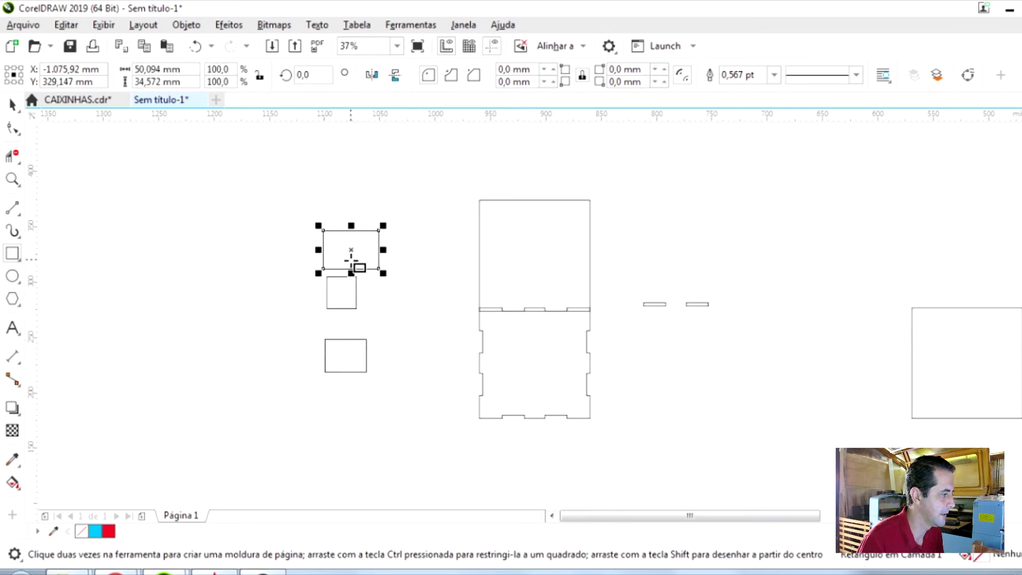
- Offset the three practice rectangles from one another and align their centres in one vertical column
click(12, 103)
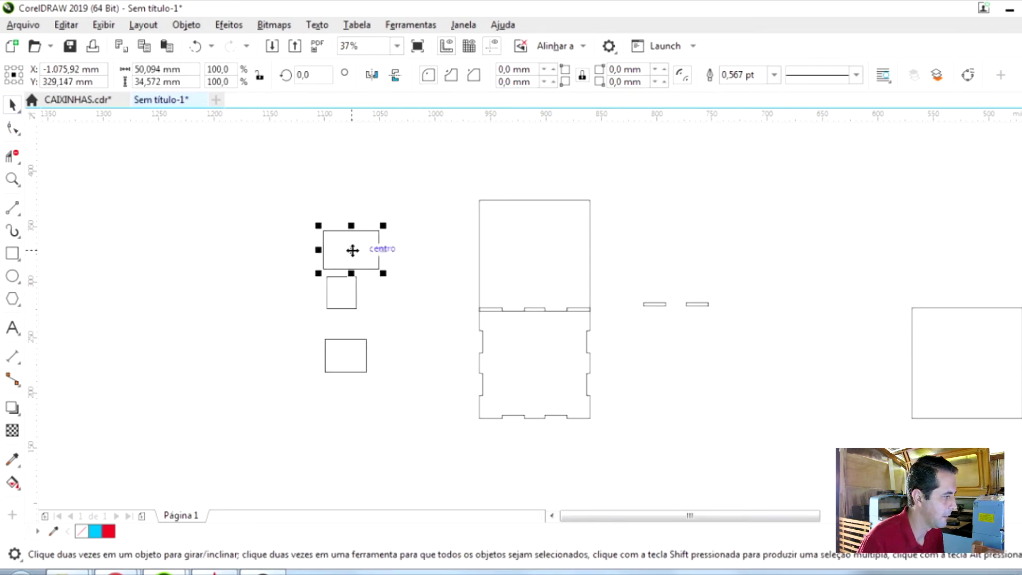
drag(352, 250, 291, 230)
click(347, 304)
drag(345, 292, 378, 293)
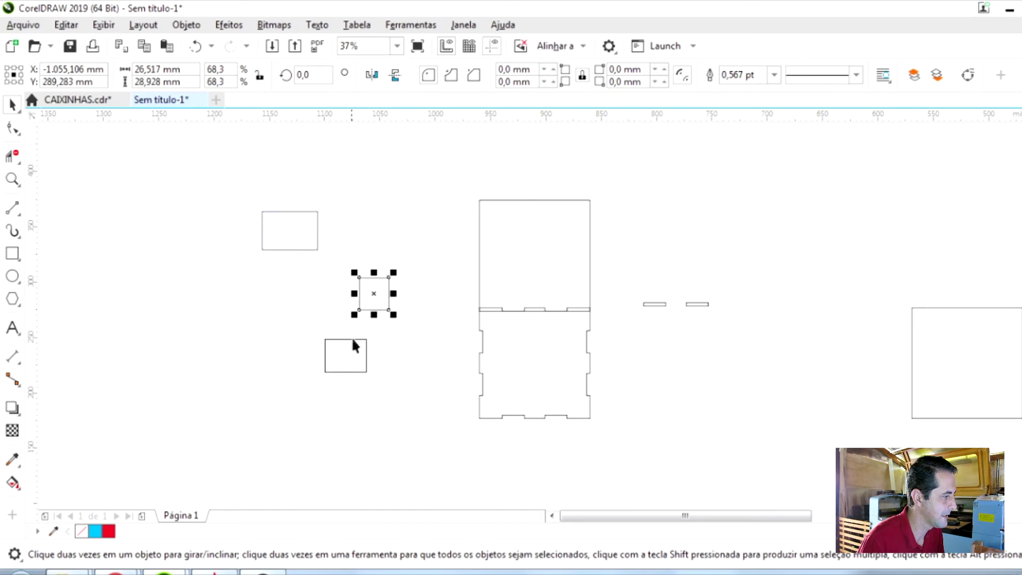
drag(347, 353, 318, 356)
drag(210, 165, 399, 401)
key(c)
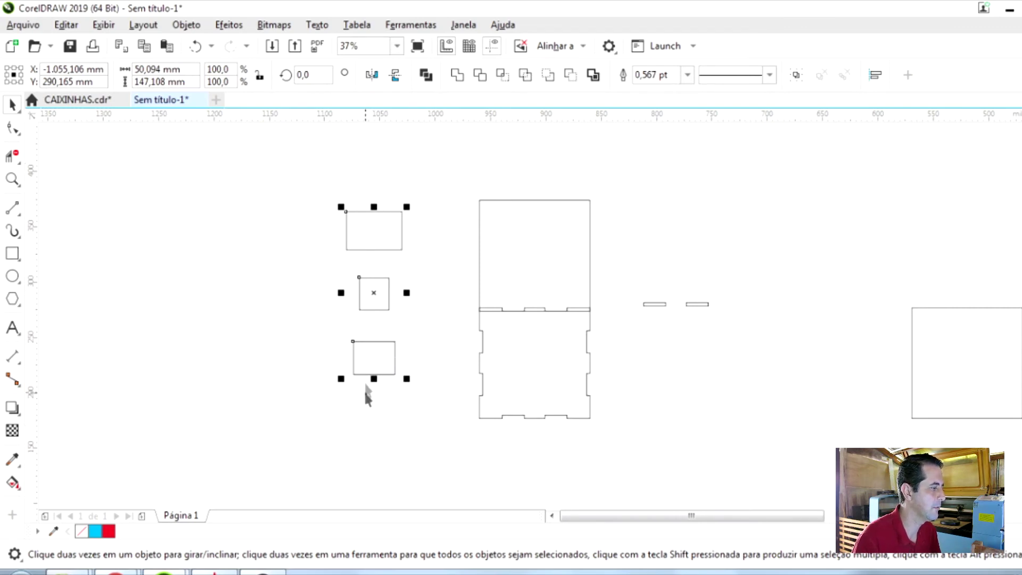
- Scatter the three practice rectangles and align their centres in one horizontal row, level with the smallest rectangle
click(370, 254)
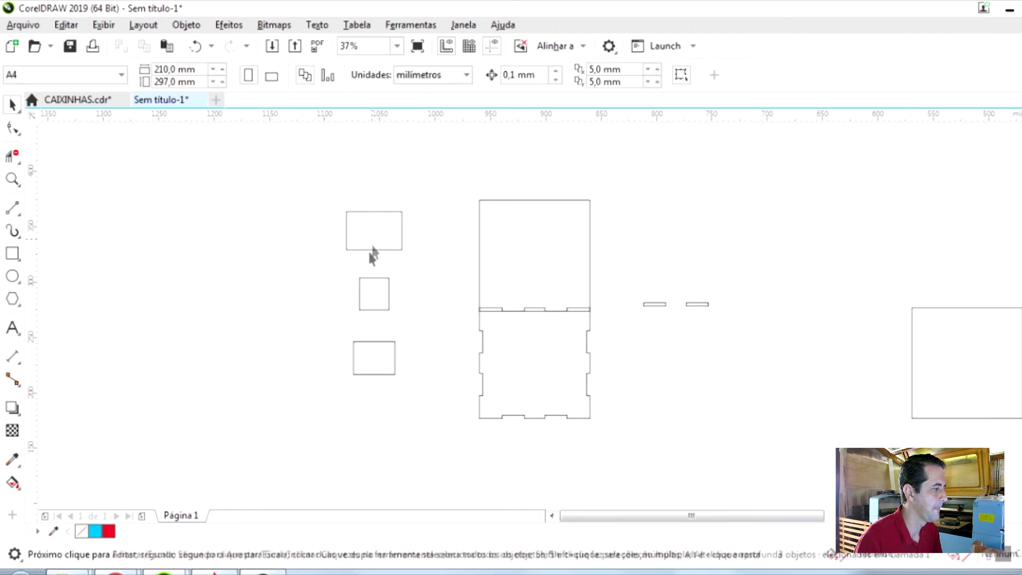
click(377, 233)
drag(377, 233, 282, 291)
drag(376, 303, 369, 237)
click(382, 359)
drag(382, 351, 435, 333)
drag(203, 181, 235, 215)
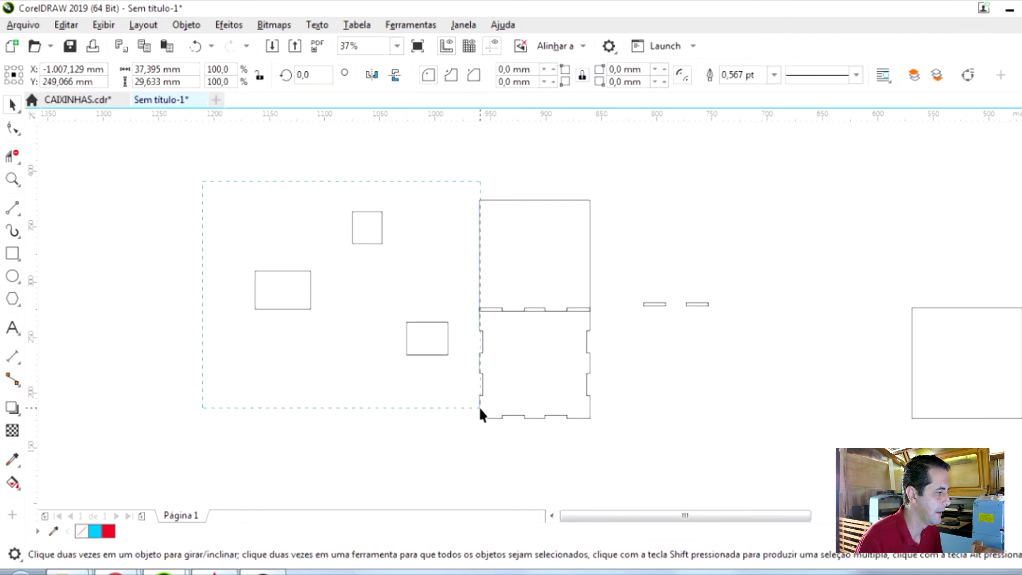
drag(478, 406, 478, 407)
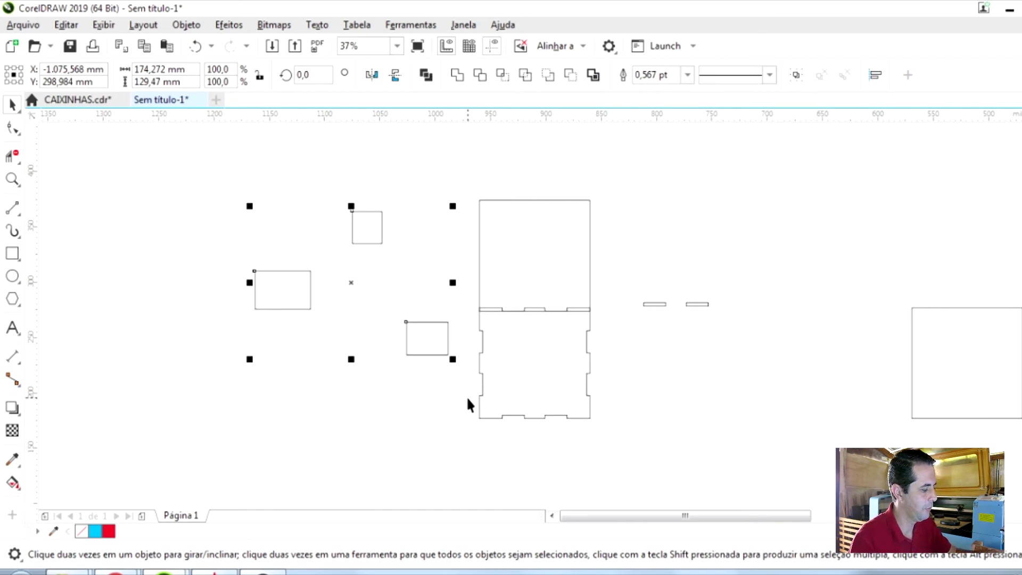
key(e)
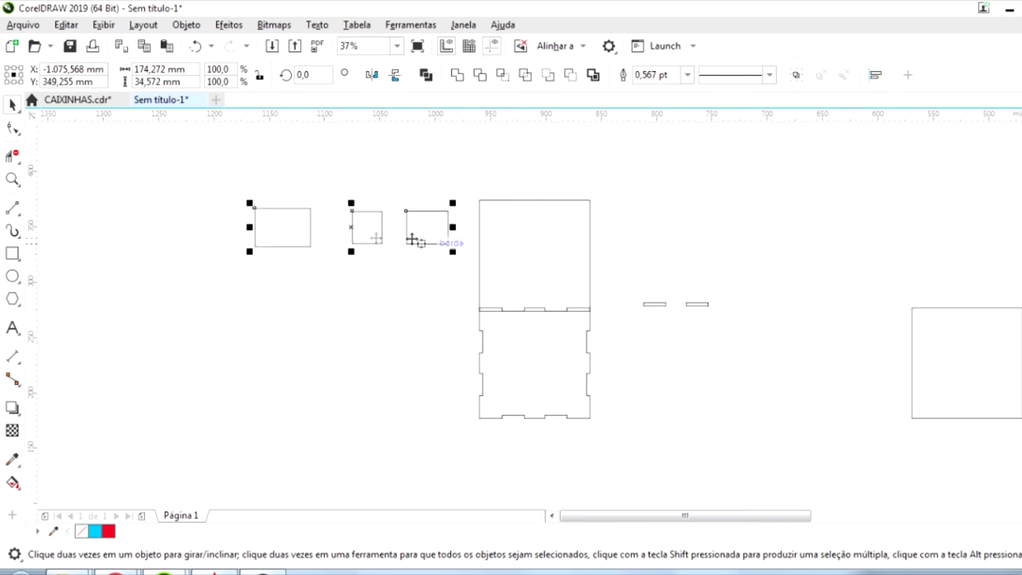
click(306, 302)
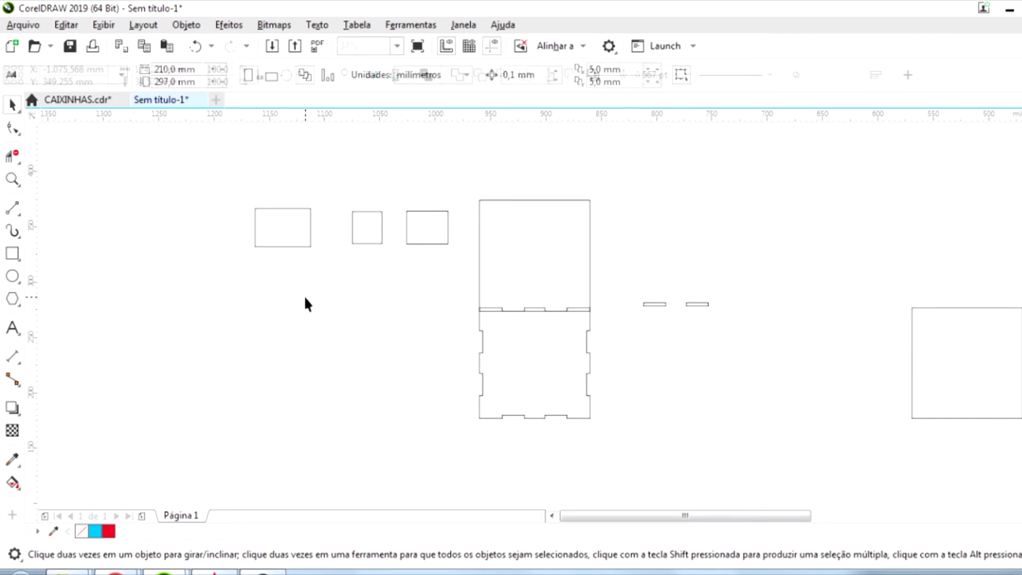
- Stagger the three practice rectangles and align them in a vertical column, using the smallest rectangle as the alignment reference
click(365, 227)
drag(365, 228, 318, 334)
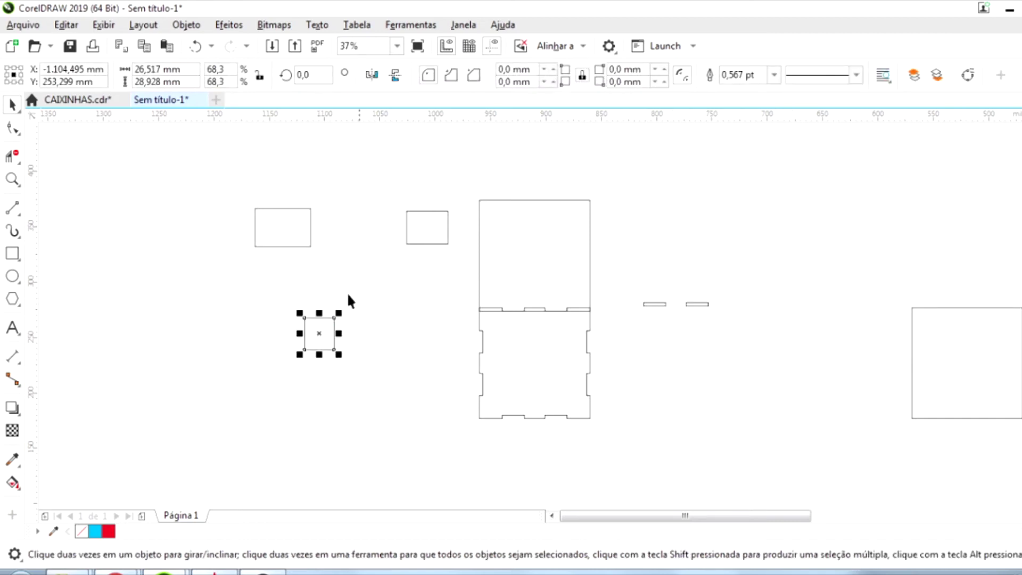
drag(426, 234, 389, 335)
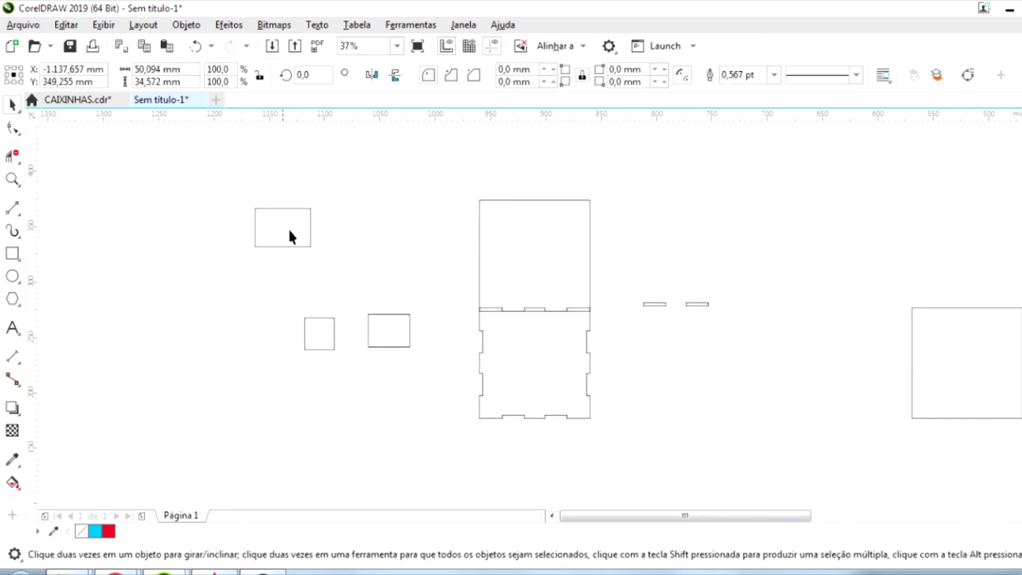
drag(289, 228, 363, 217)
drag(389, 335, 367, 285)
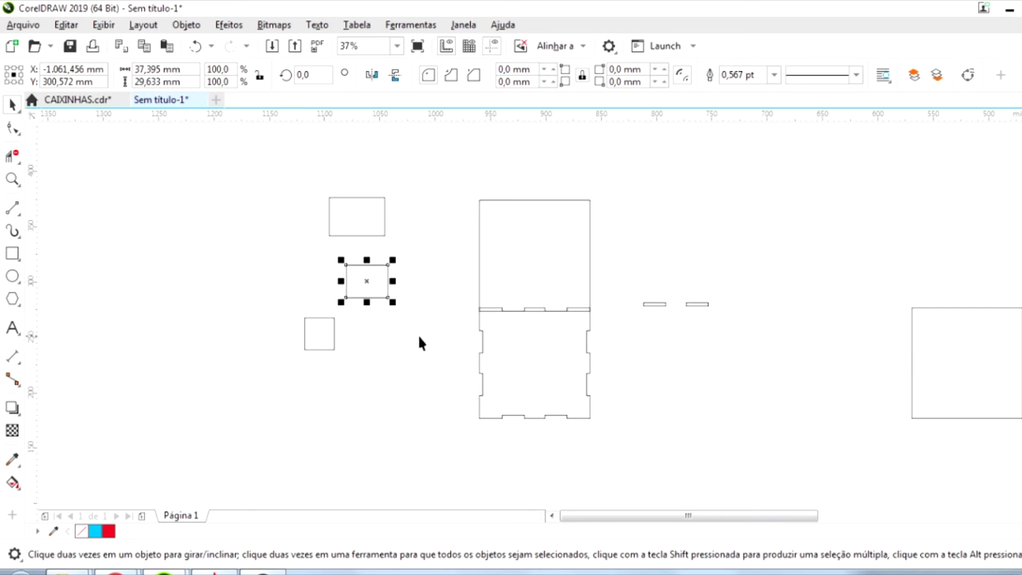
click(342, 208)
drag(359, 207, 284, 174)
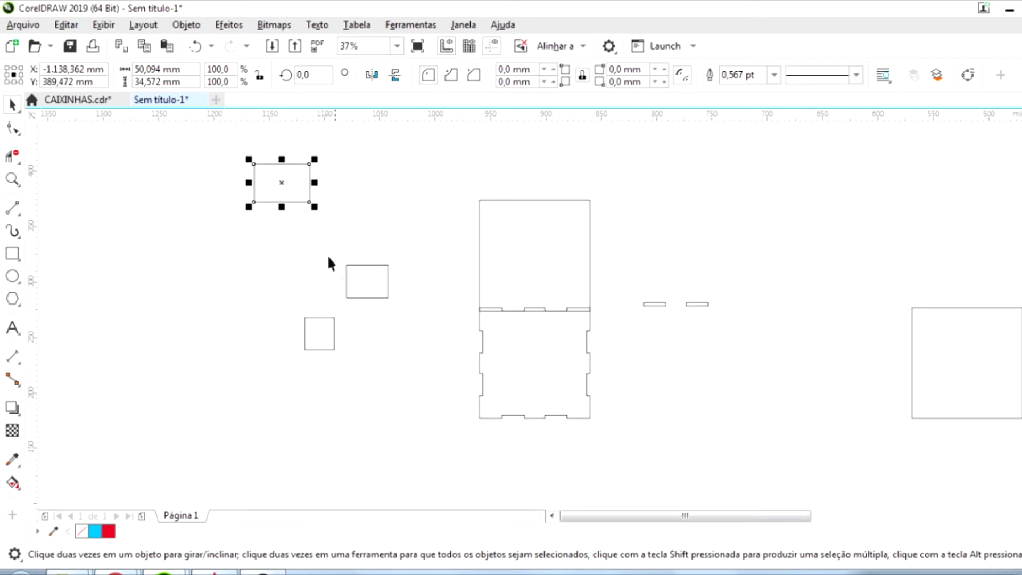
shift+click(358, 278)
shift+click(317, 334)
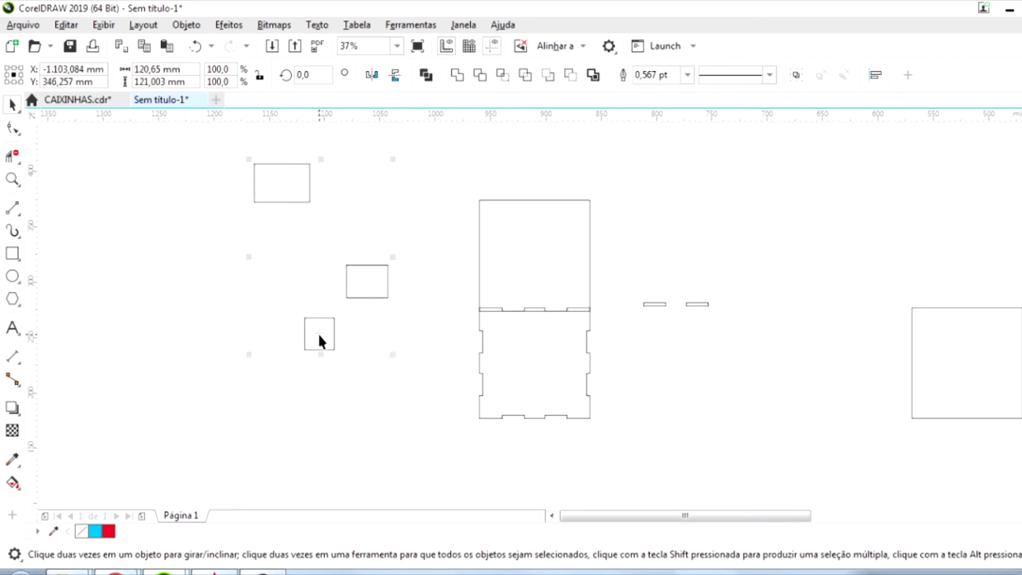
key(c)
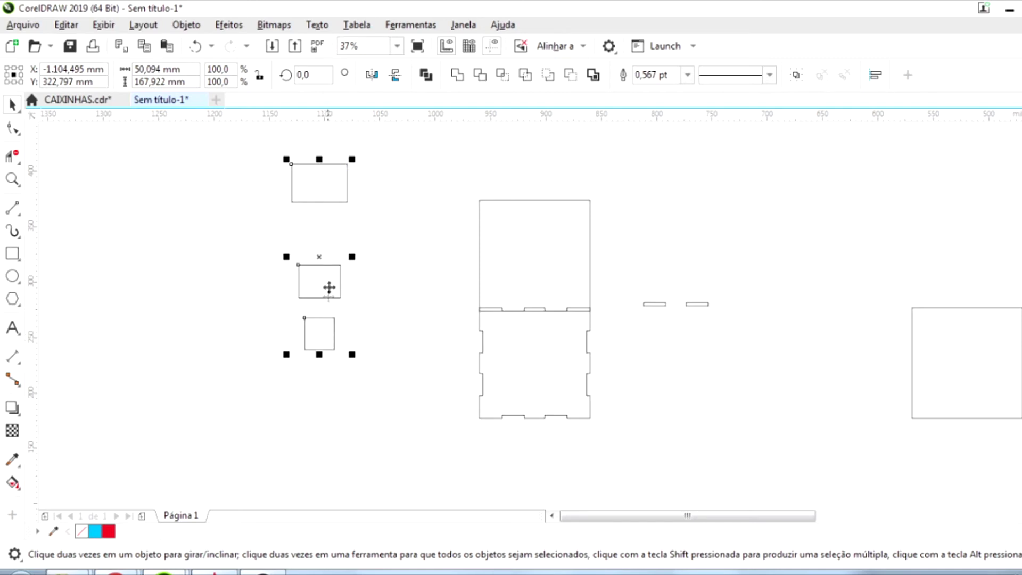
click(387, 262)
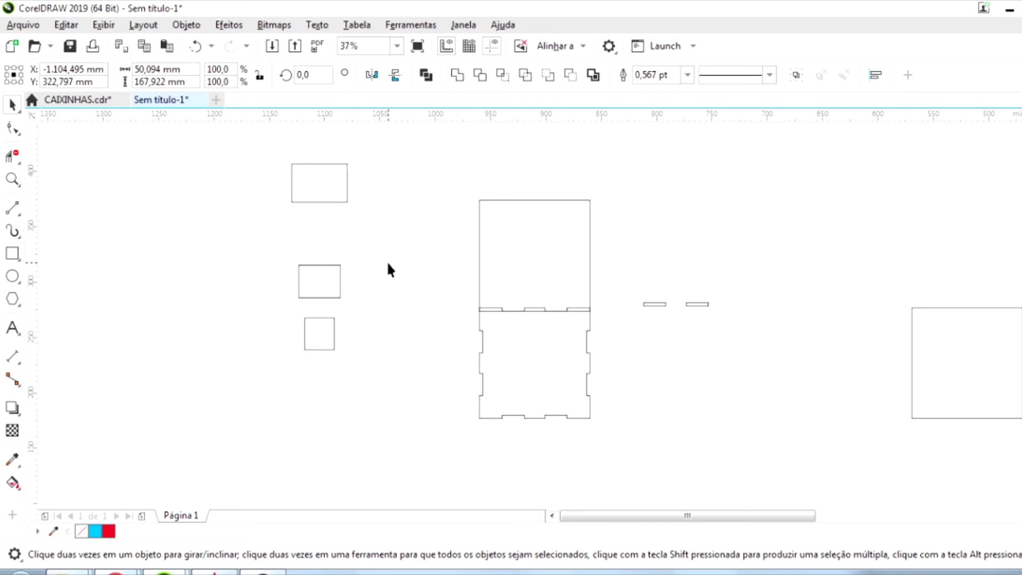
- Spread the practice rectangles apart again and centre them in a column on the 37 × 30 mm rectangle
click(340, 289)
drag(340, 289, 408, 272)
drag(320, 183, 276, 243)
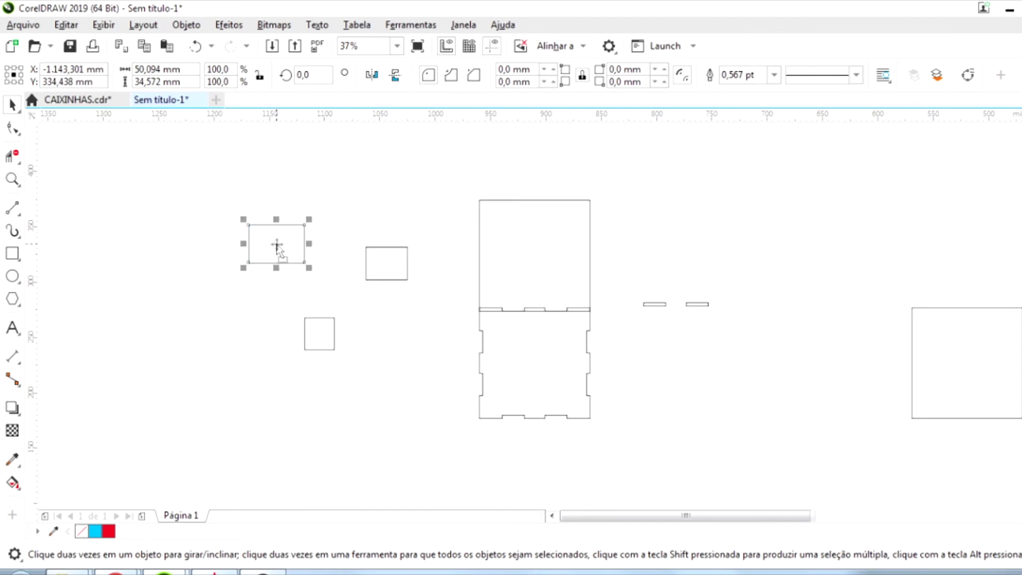
shift+click(318, 341)
shift+click(390, 264)
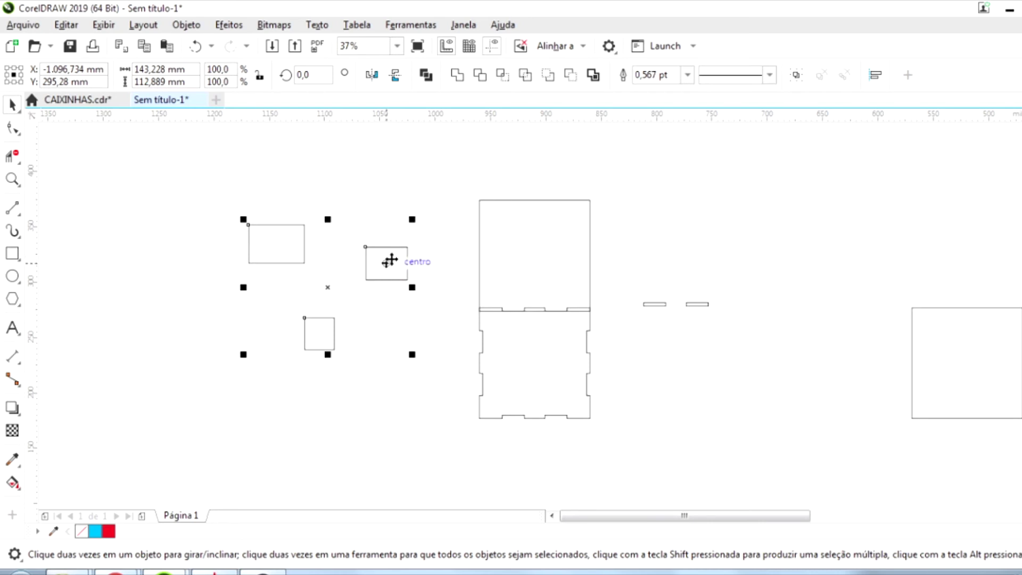
key(c)
- Delete all three practice rectangles
drag(318, 201, 404, 373)
drag(314, 155, 440, 382)
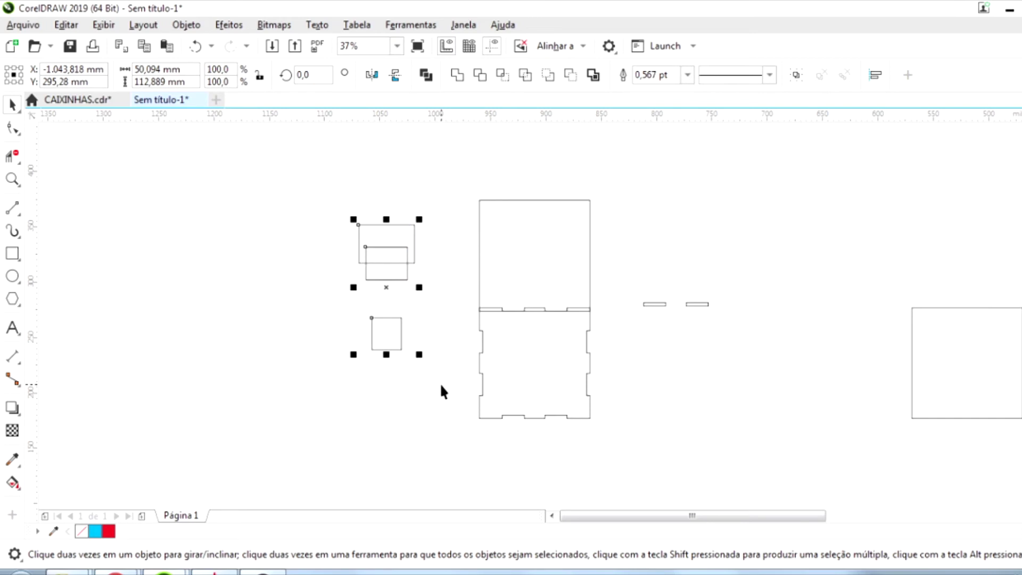
key(Delete)
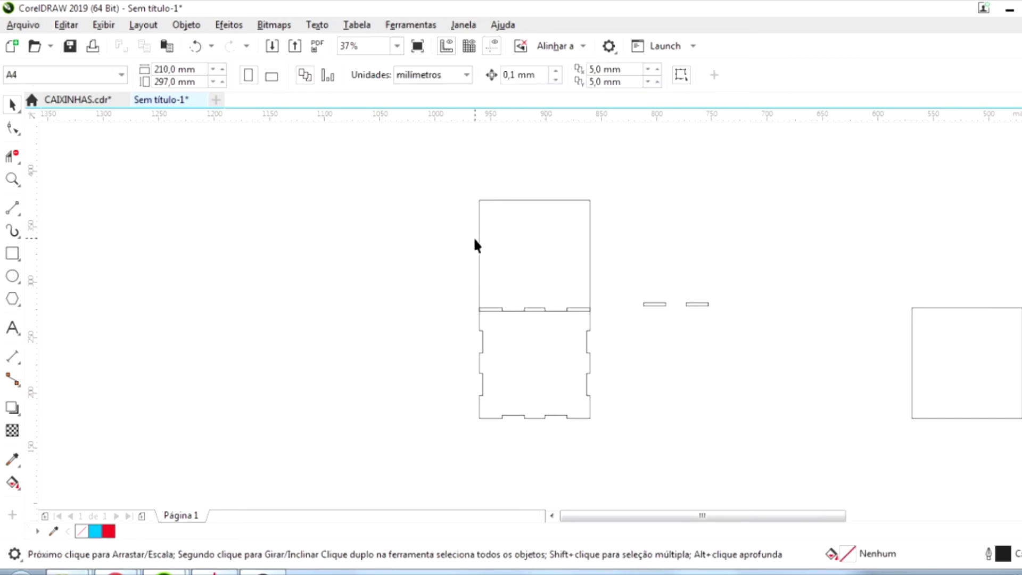
- Trim the plain upper square with the notched square below it to cut matching tabs along the shared edge
scroll(547, 301, up, 3)
scroll(465, 374, down, 1)
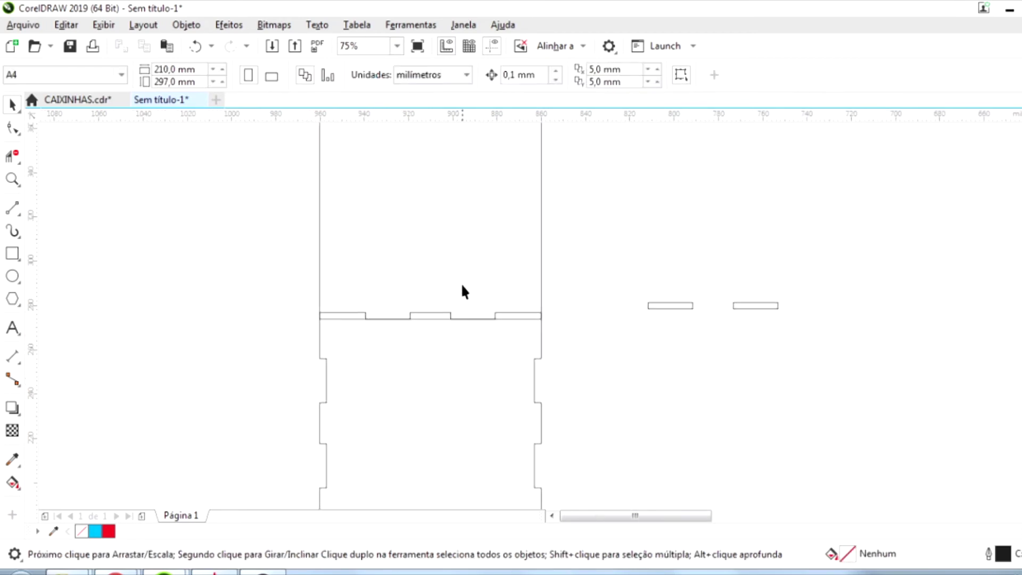
click(464, 286)
mouse_move(464, 286)
mouse_down()
mouse_move(464, 237)
mouse_move(477, 257)
mouse_move(472, 361)
mouse_up()
scroll(458, 283, up, 1)
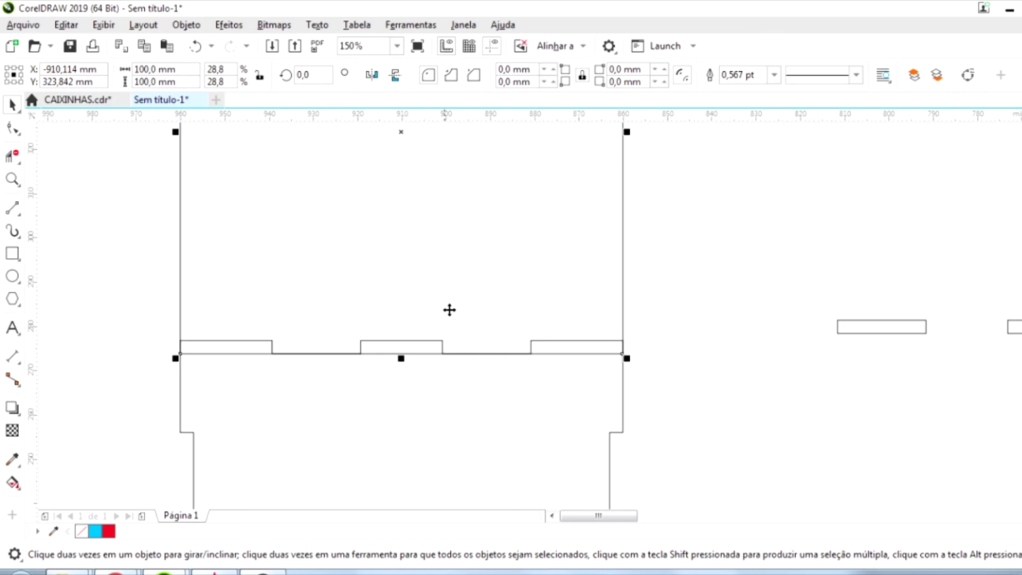
scroll(449, 308, down, 4)
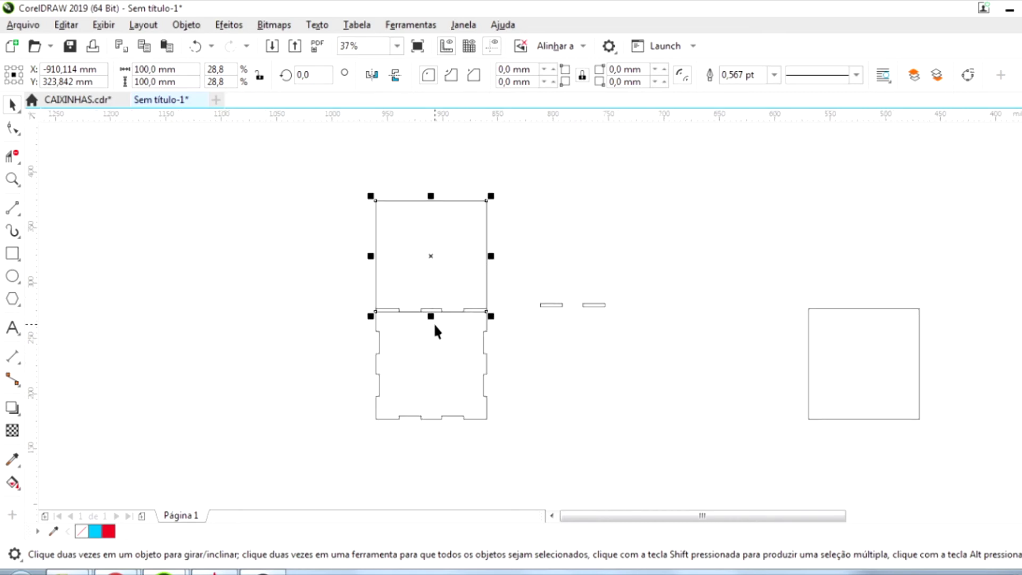
click(442, 370)
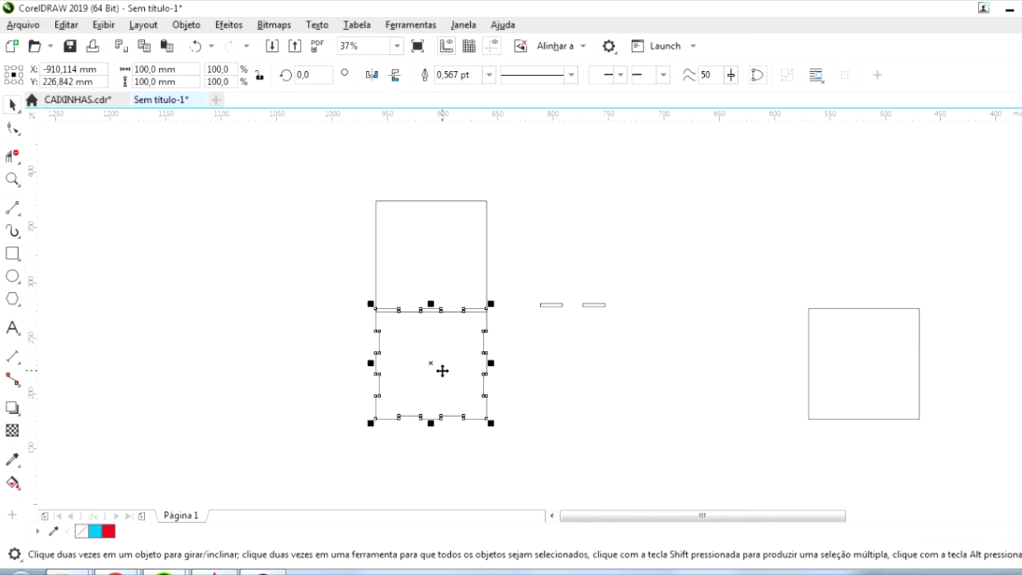
shift+click(444, 258)
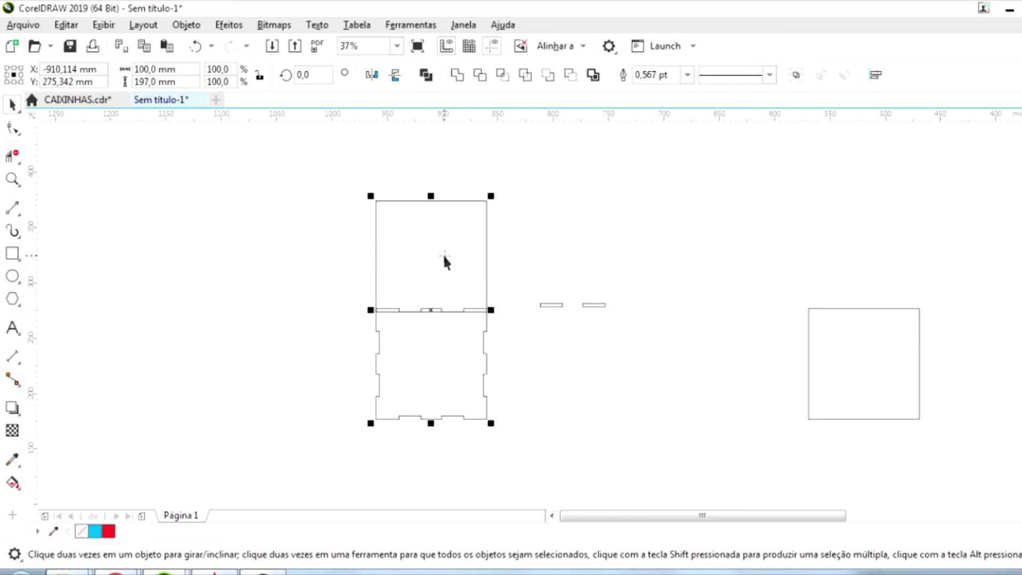
click(479, 75)
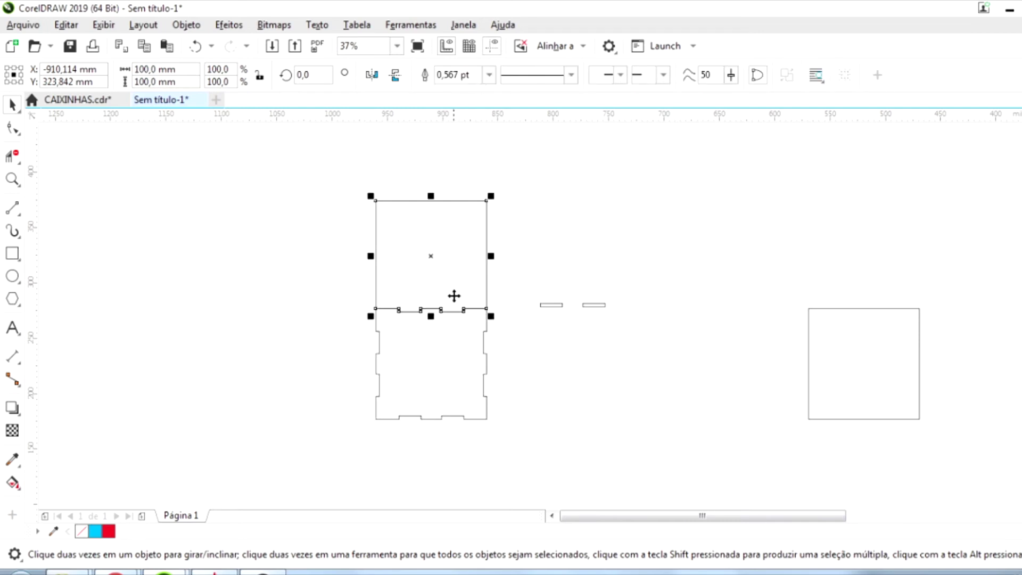
- Move the tabbed square about 20 mm up from the notched one and place a copy about 117 mm to its right
drag(427, 257, 431, 234)
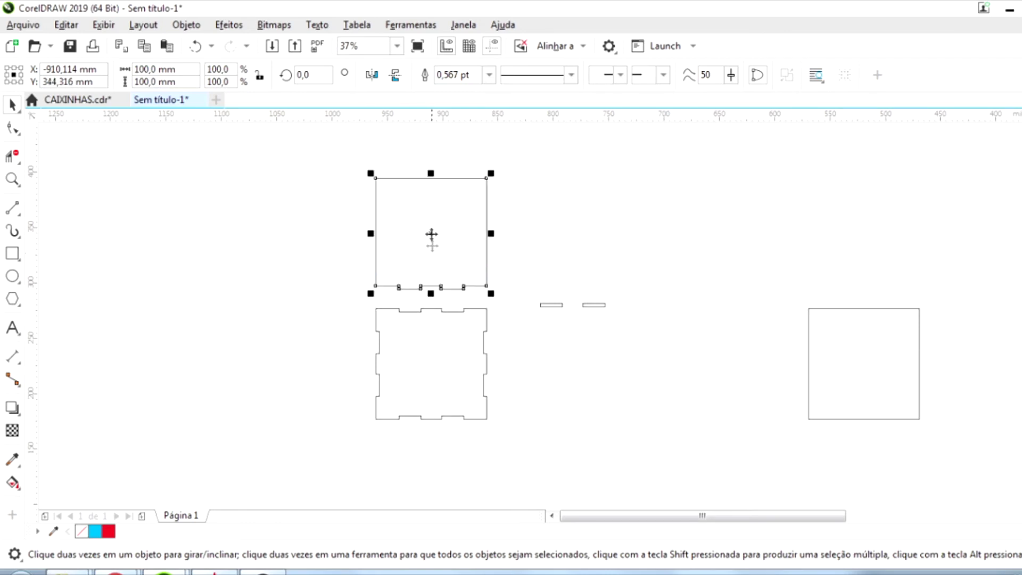
scroll(429, 350, up, 2)
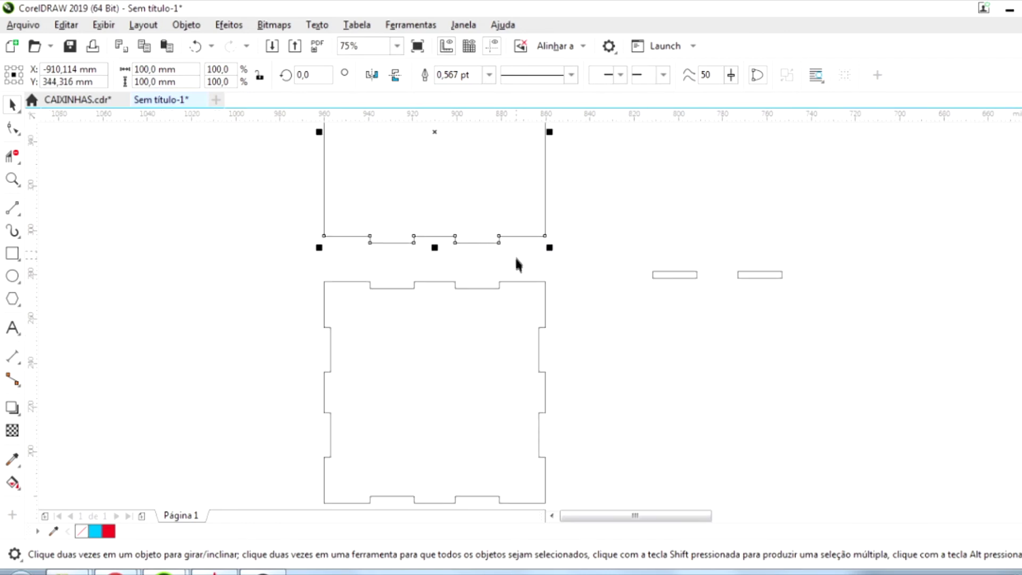
scroll(450, 348, down, 2)
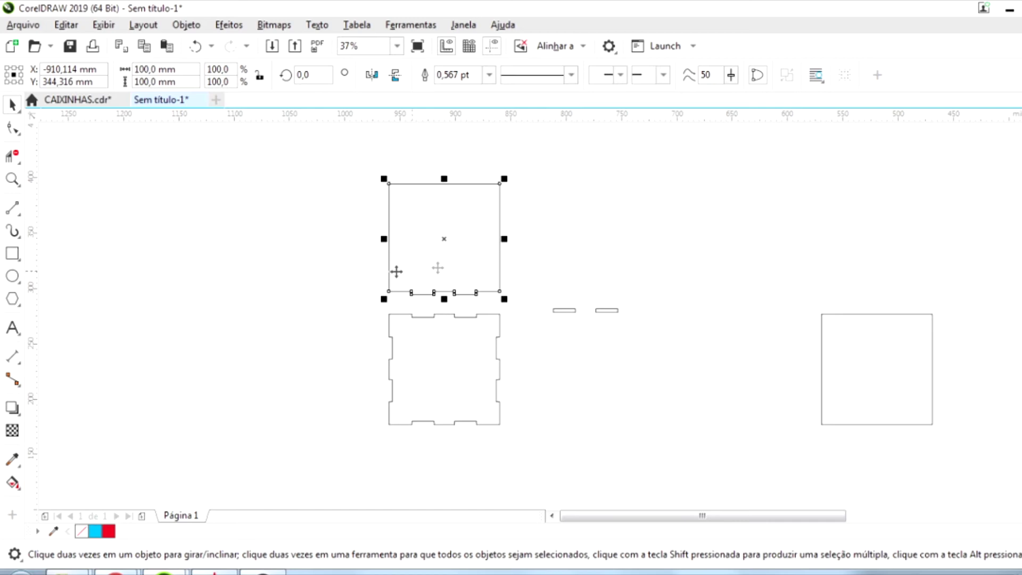
scroll(302, 272, down, 2)
scroll(409, 251, up, 2)
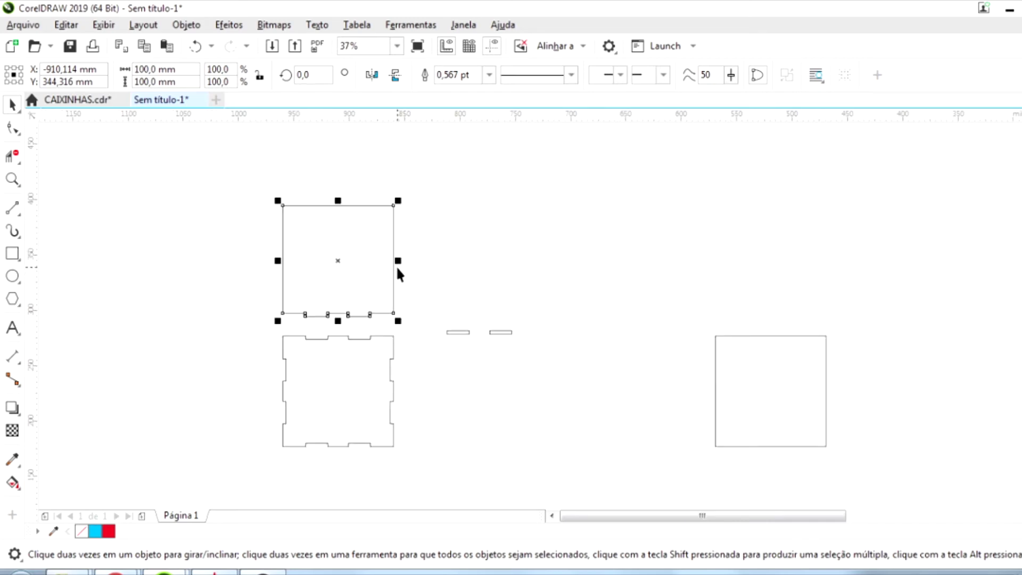
click(397, 270)
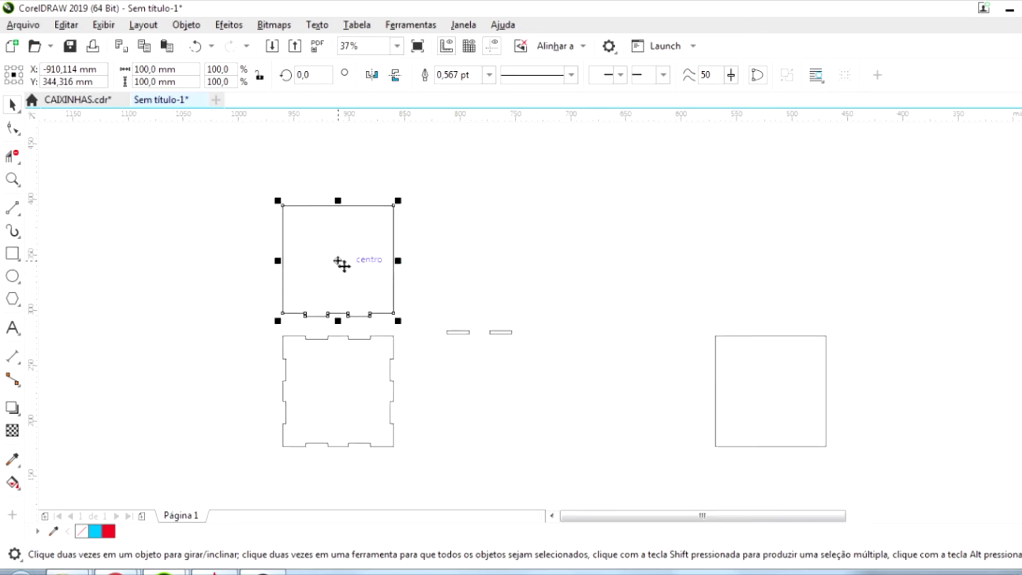
drag(339, 263, 475, 288)
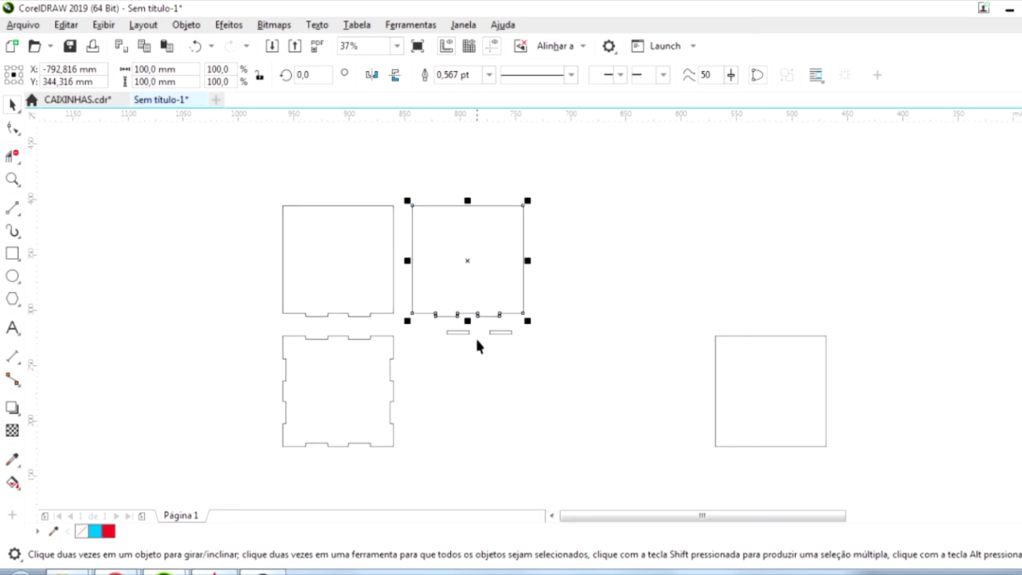
- Place a copy of the two 20 × 3 mm strips over the upper part of the left tabbed square
drag(537, 369, 426, 310)
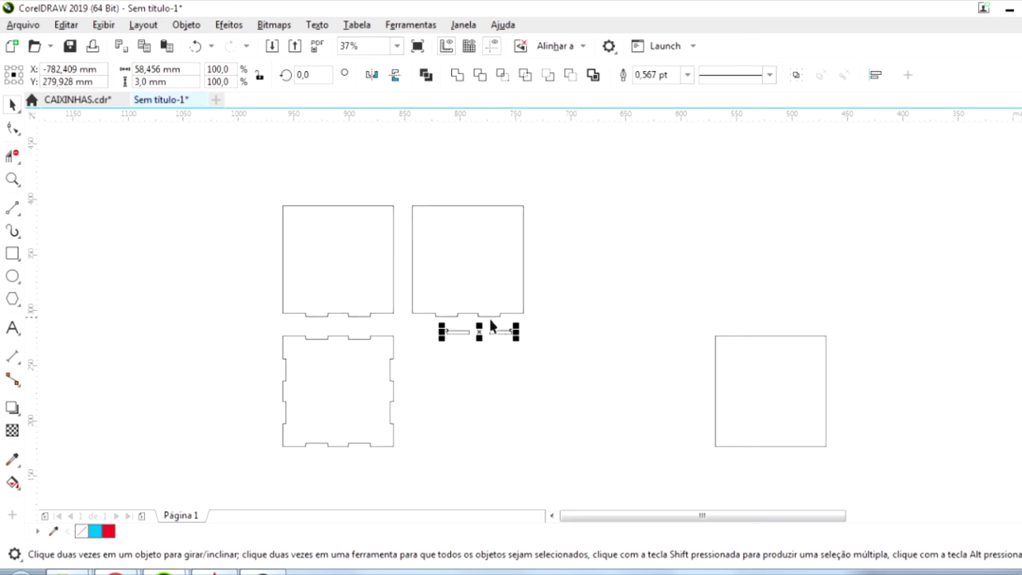
scroll(481, 333, up, 2)
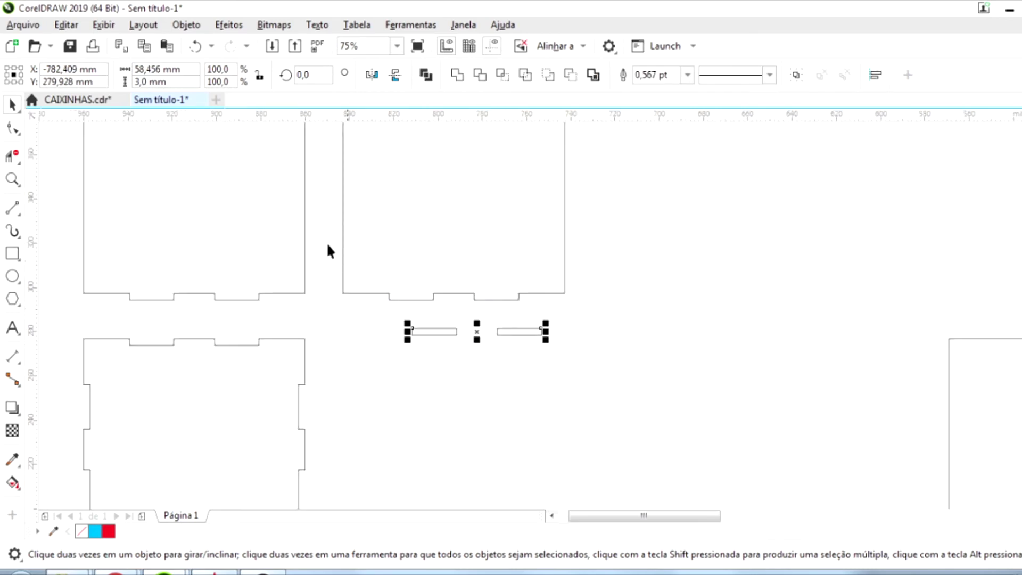
scroll(372, 346, down, 2)
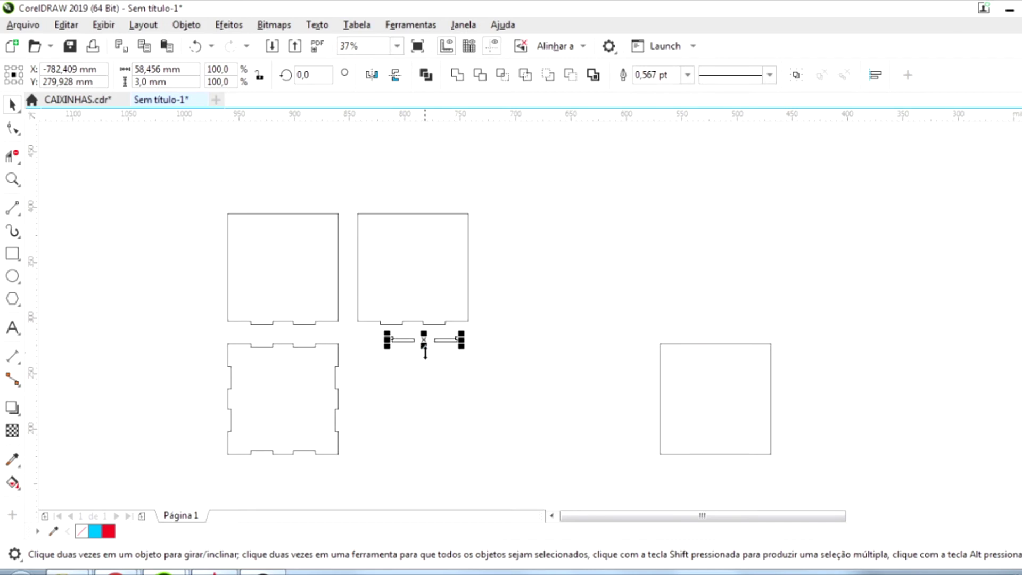
drag(426, 337, 318, 267)
scroll(318, 266, up, 4)
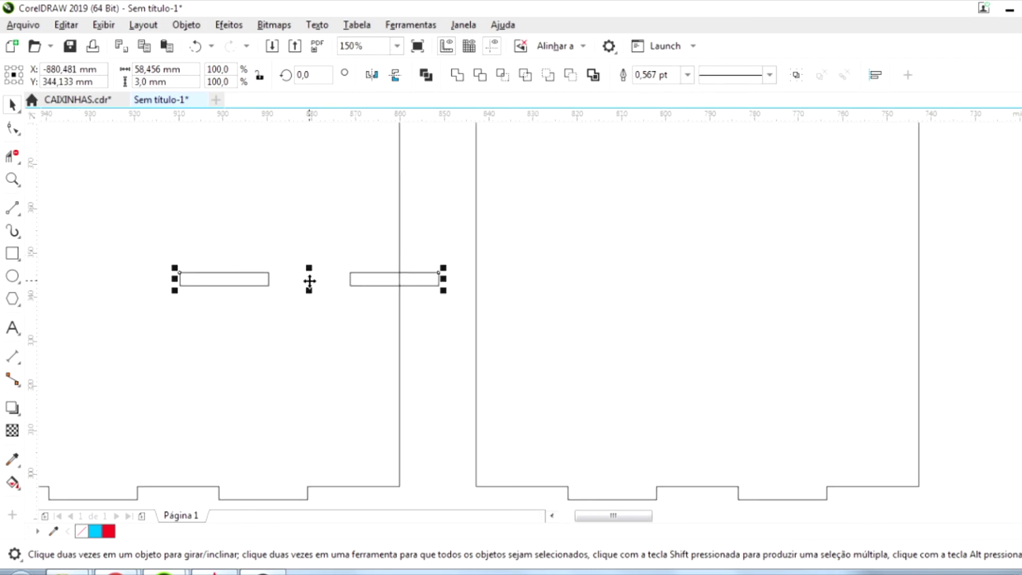
- Rotate the copied strips to 270° and snap them inside the right edge of the left tabbed square
click(309, 279)
drag(445, 293, 304, 447)
scroll(386, 318, down, 2)
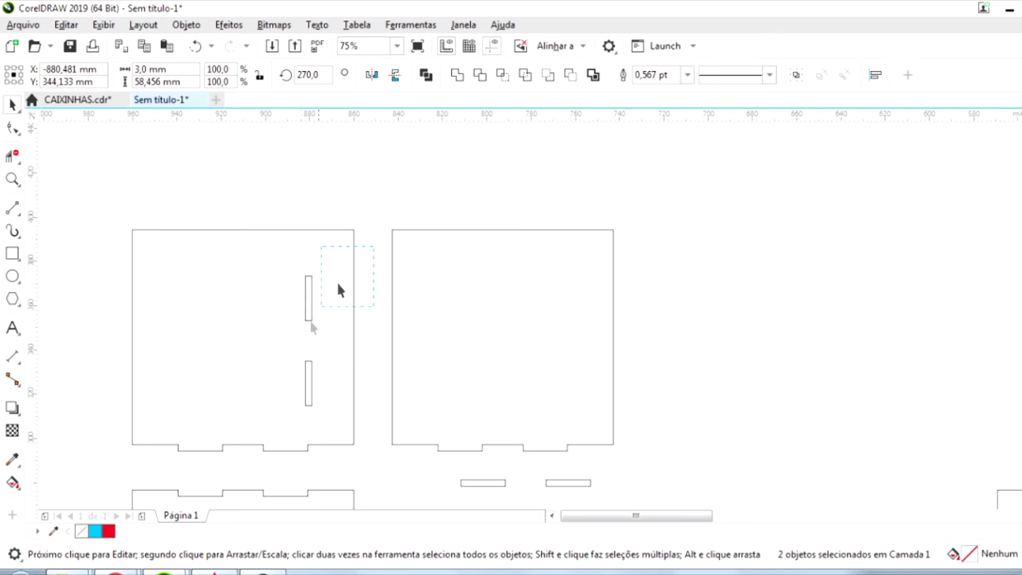
scroll(308, 319, up, 2)
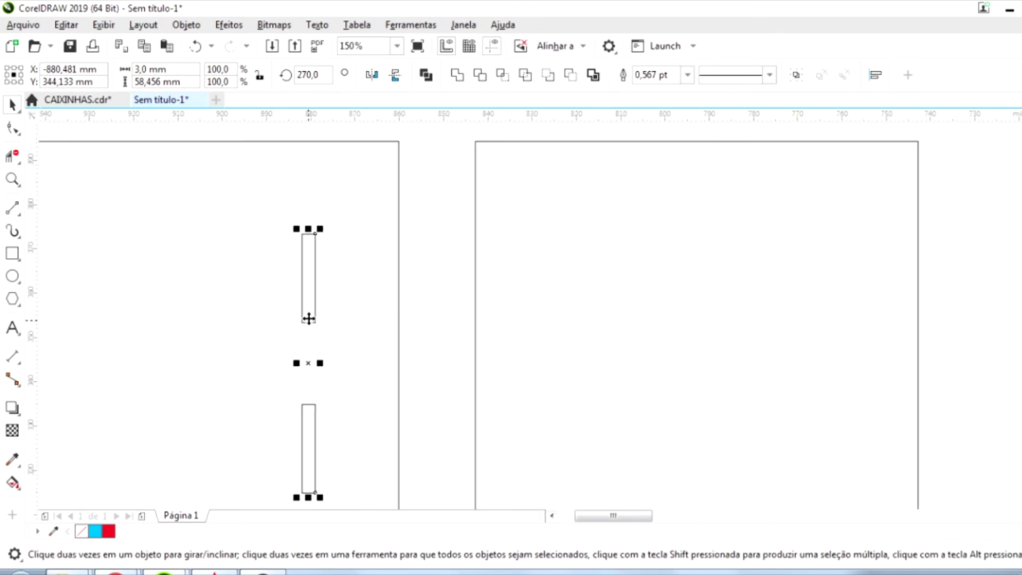
drag(317, 288, 398, 289)
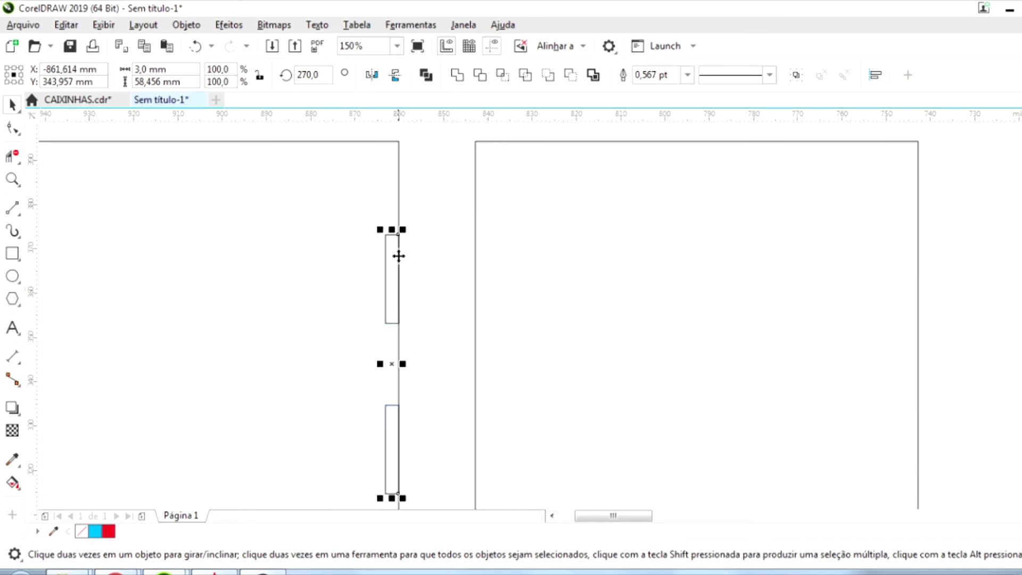
- Trim the left tabbed square with the two strips inside its right edge, and mirror the square horizontally
scroll(398, 290, down, 2)
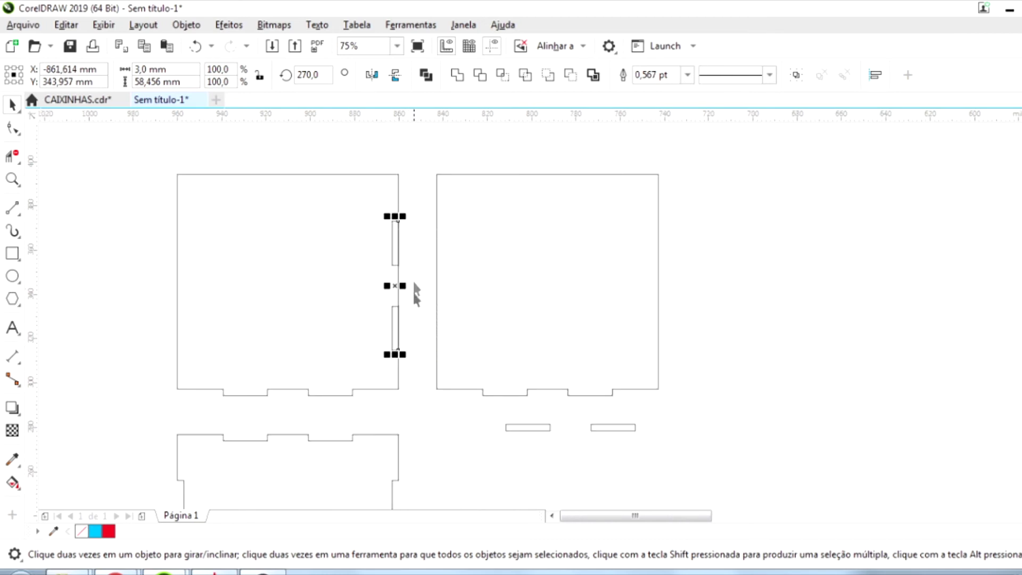
drag(427, 192, 366, 359)
click(337, 252)
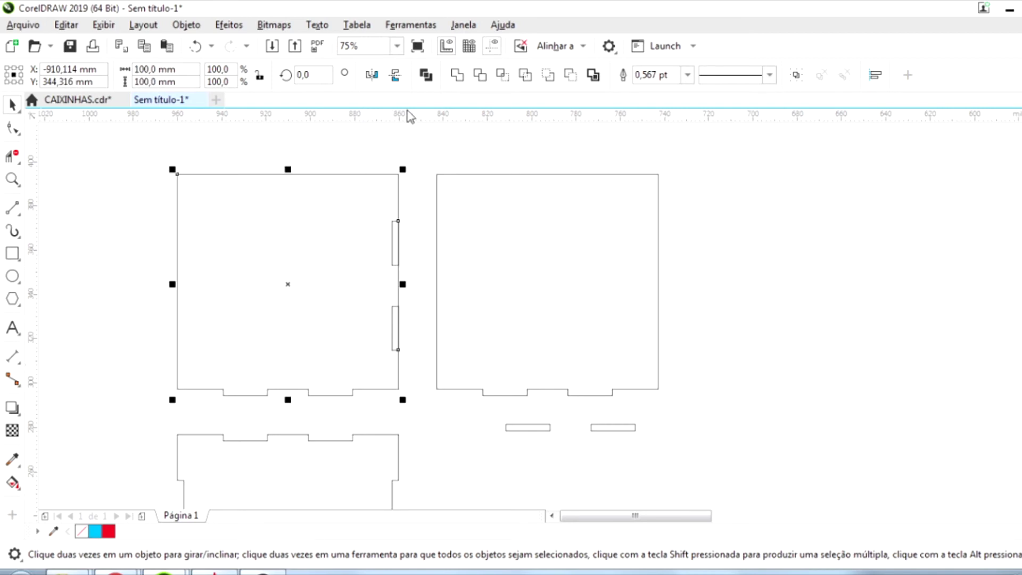
click(480, 75)
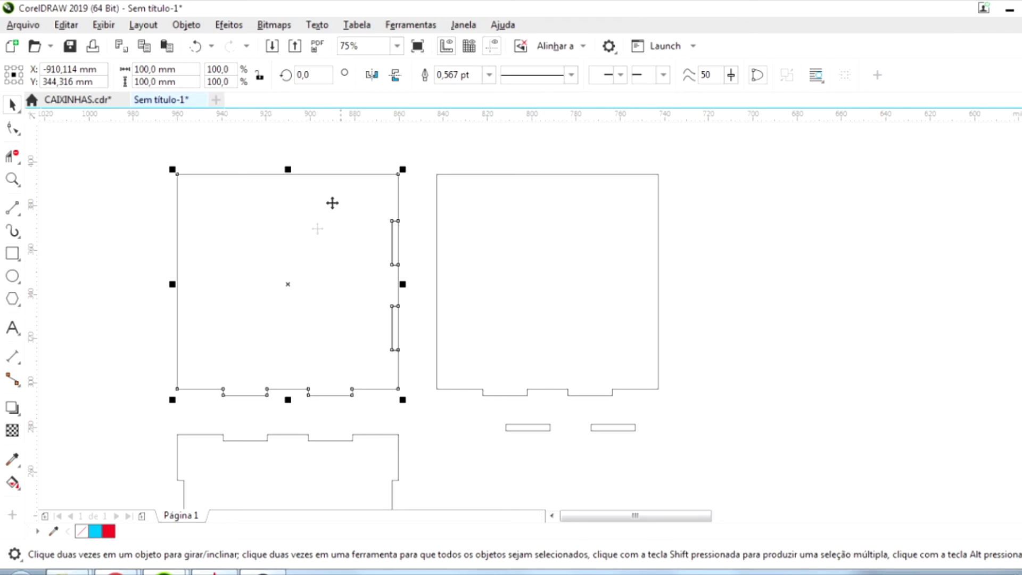
click(373, 75)
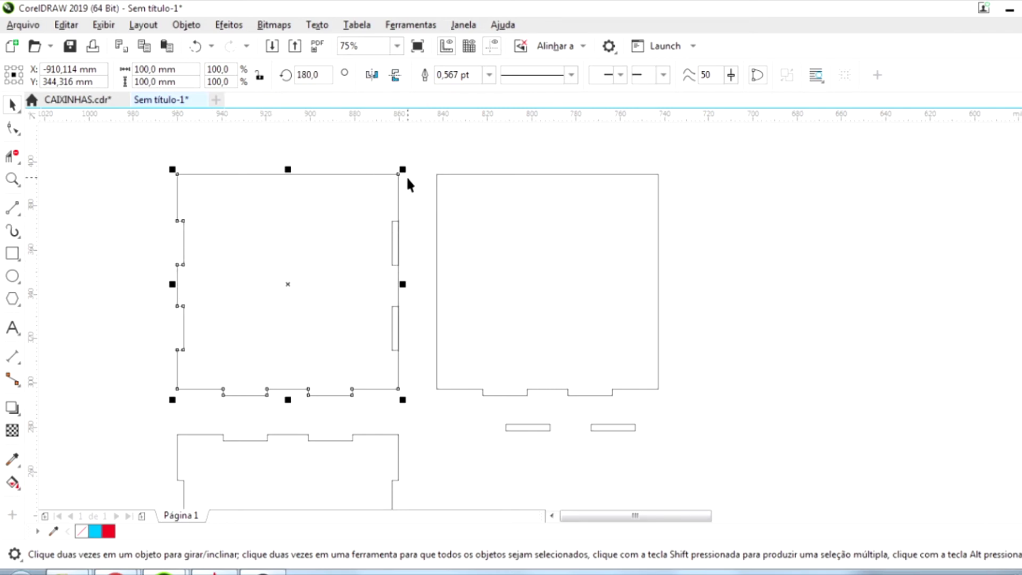
- Trim the mirrored square's plain right edge with the same strips, and move the strips about 196 mm to the right
click(394, 299)
click(395, 314)
shift+click(367, 318)
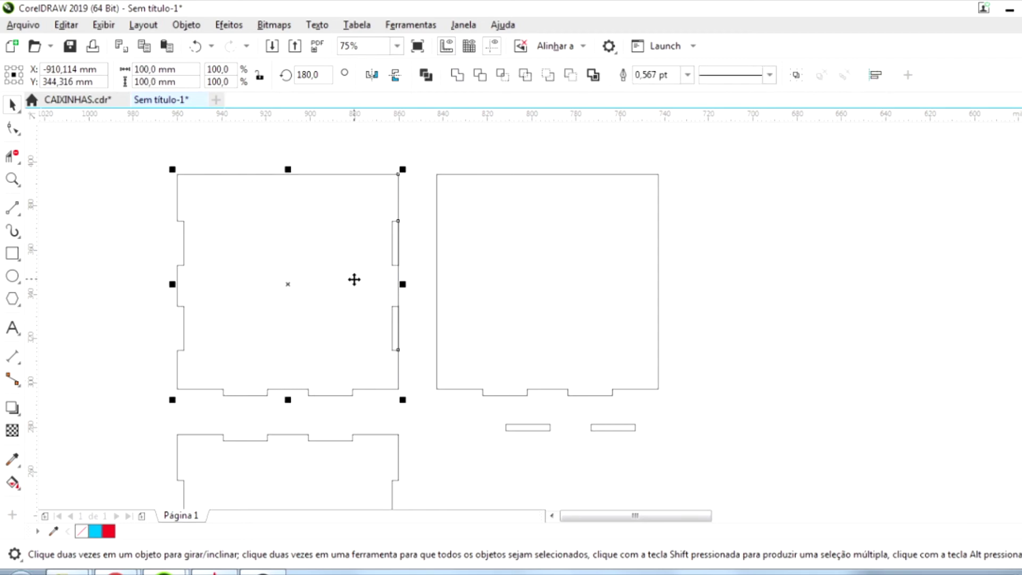
click(480, 75)
drag(418, 195, 358, 367)
drag(398, 284, 832, 352)
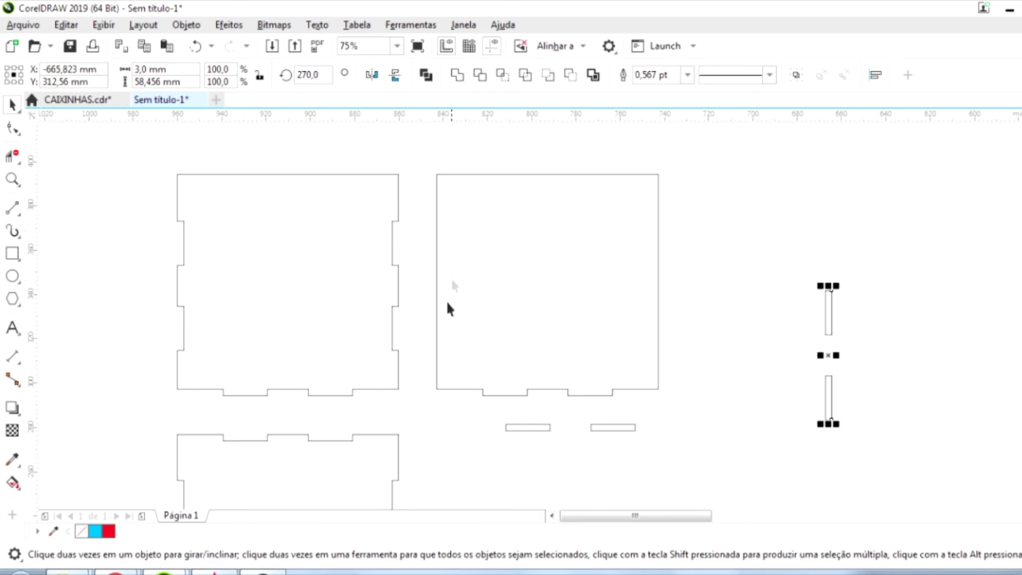
- Move the right tabbed square about 20 mm left so its edge snaps onto the bottom of the left square's notches
click(438, 250)
scroll(450, 256, up, 2)
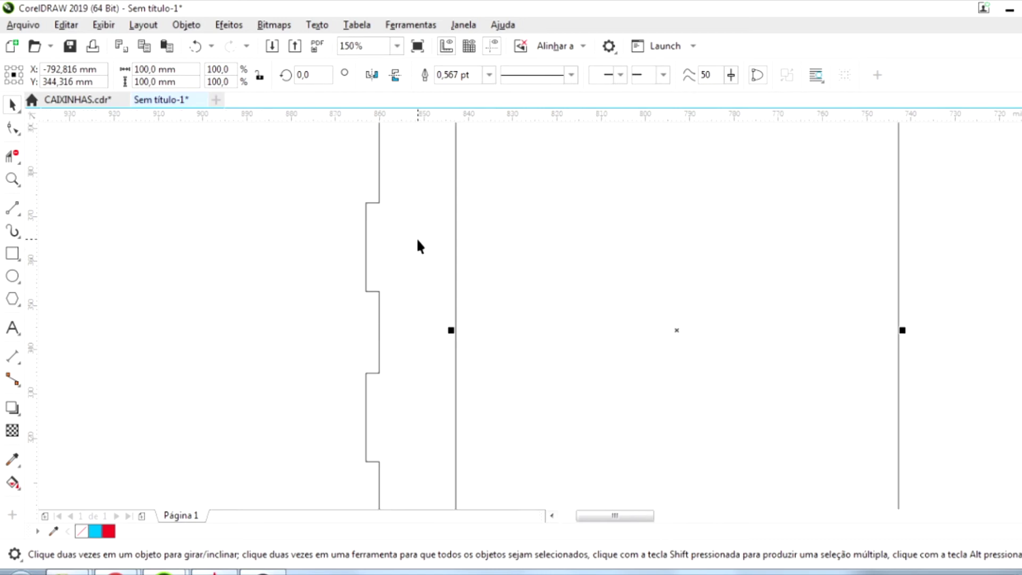
drag(456, 243, 366, 241)
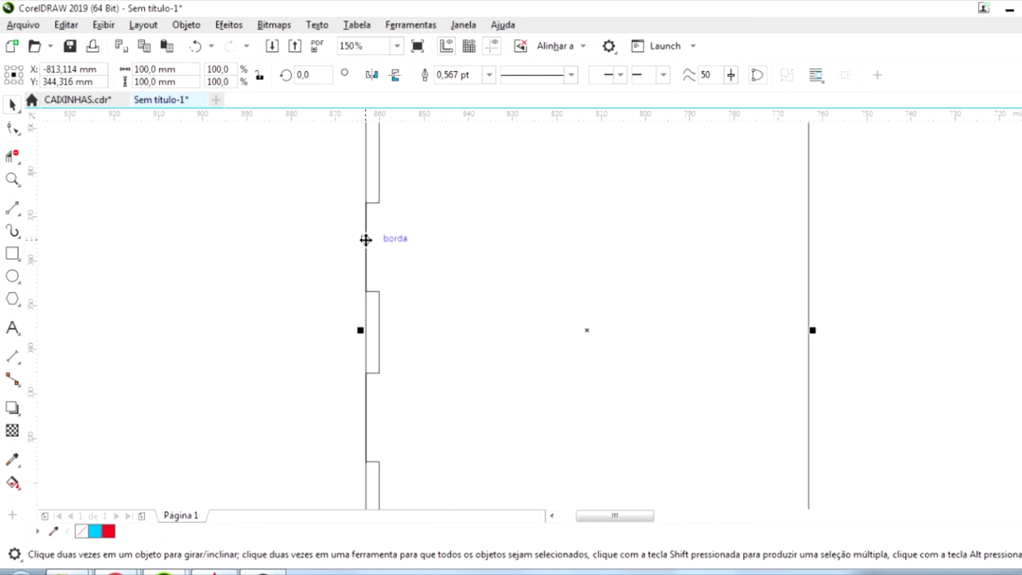
scroll(360, 234, down, 2)
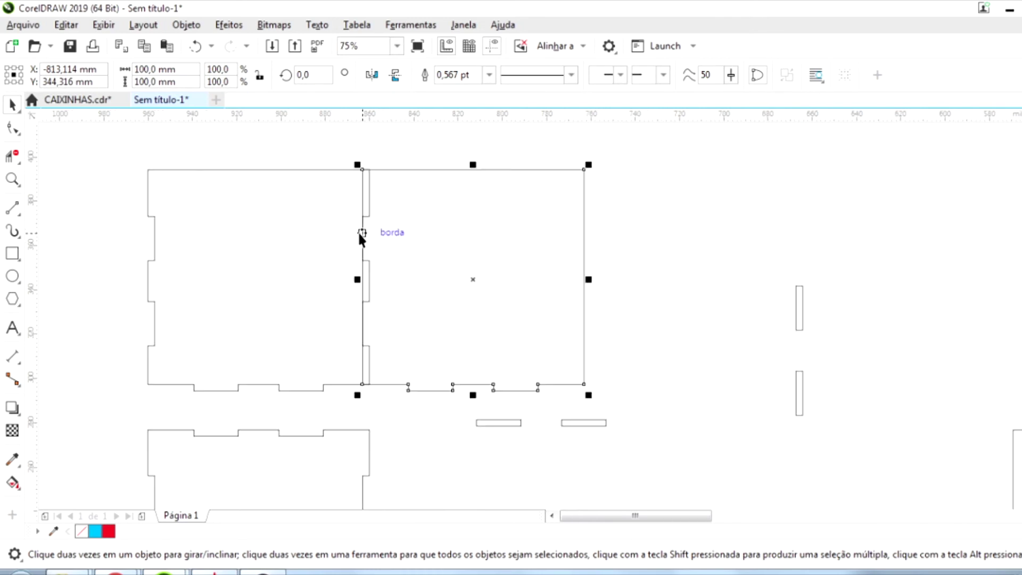
scroll(363, 157, up, 2)
scroll(356, 202, up, 2)
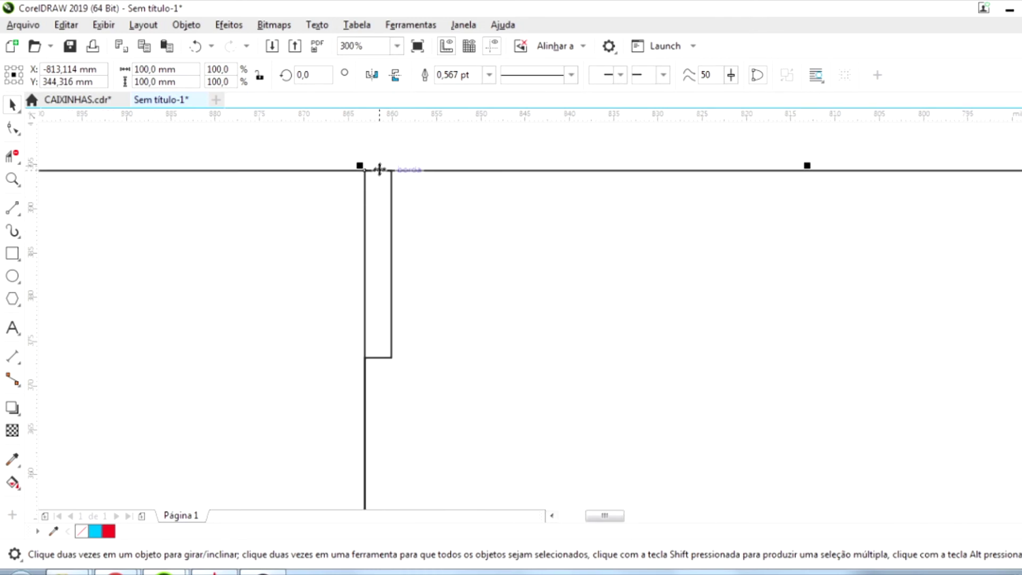
scroll(383, 166, down, 4)
scroll(429, 185, down, 2)
scroll(438, 168, up, 2)
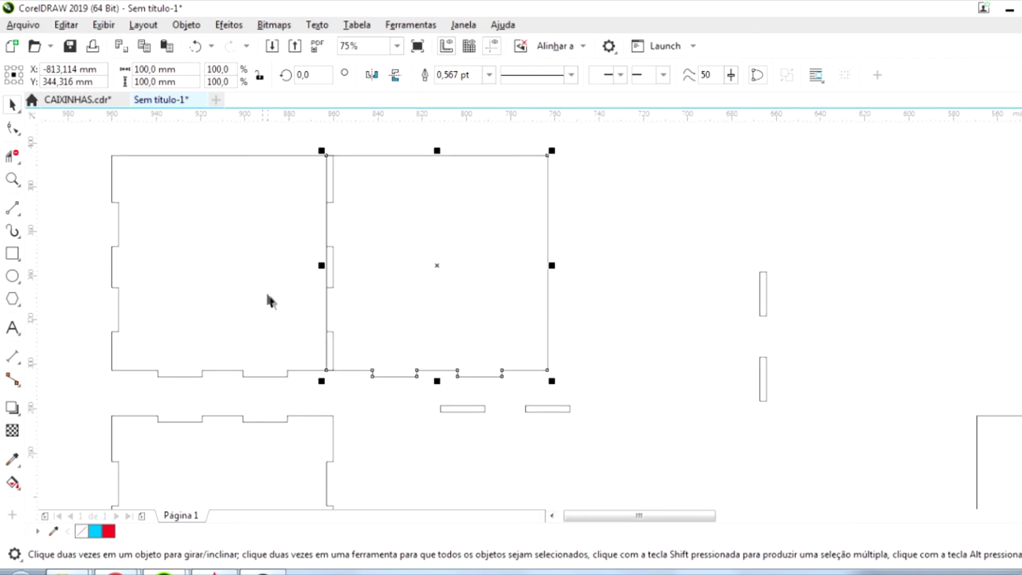
- Trim the right square with the left one to cut matching side tabs, and mirror the right square horizontally
click(247, 254)
shift+click(405, 243)
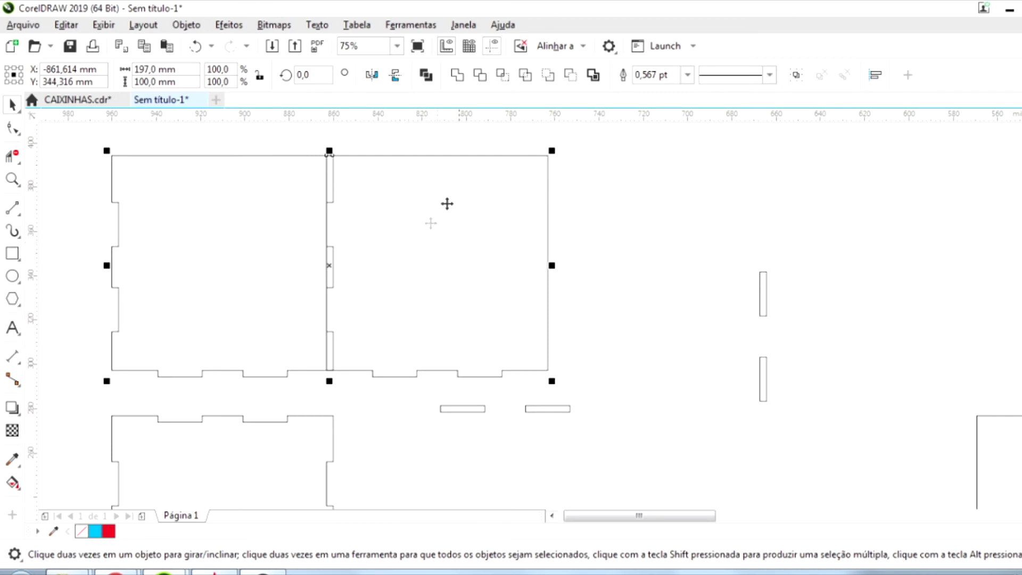
click(481, 76)
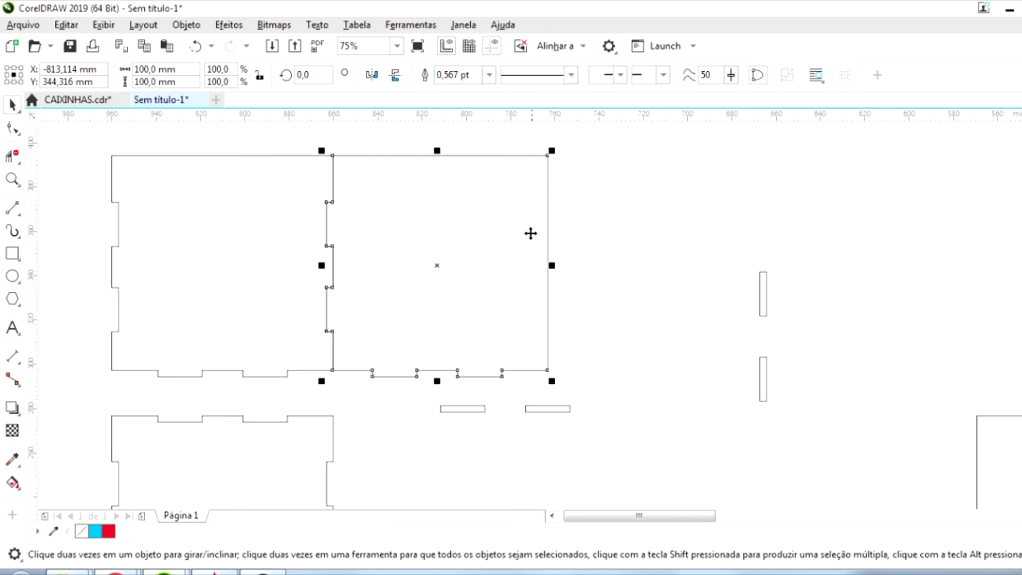
click(372, 76)
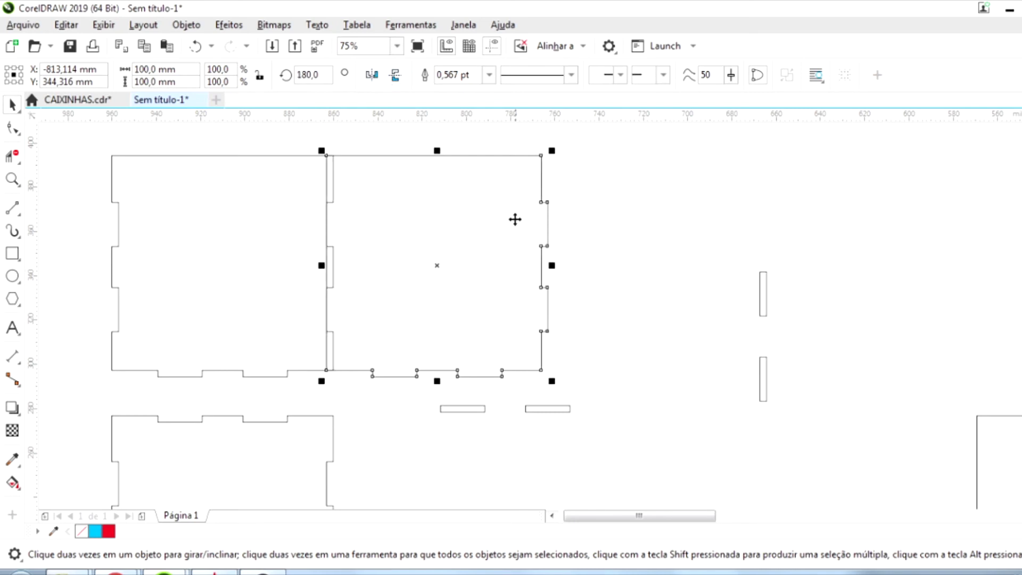
- Trim the right square's remaining plain side with the left square, pull it away and fit it back into the notches
click(257, 235)
shift+click(397, 274)
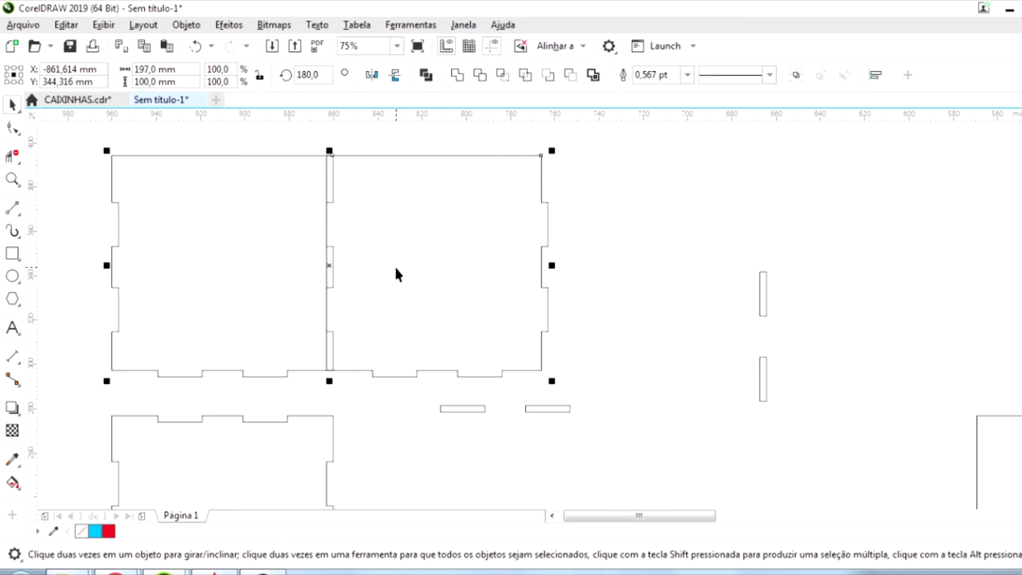
click(480, 75)
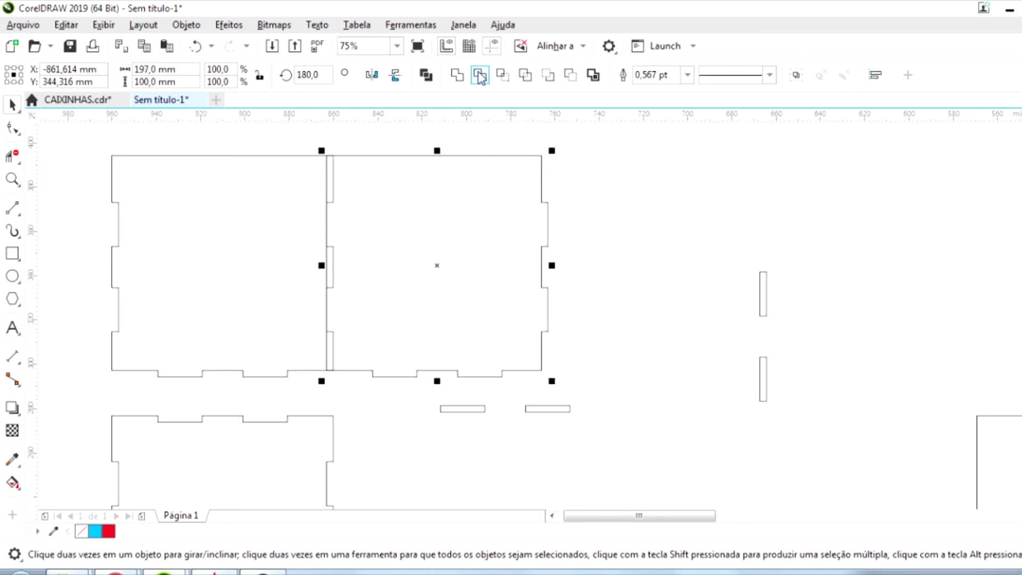
drag(434, 264, 488, 267)
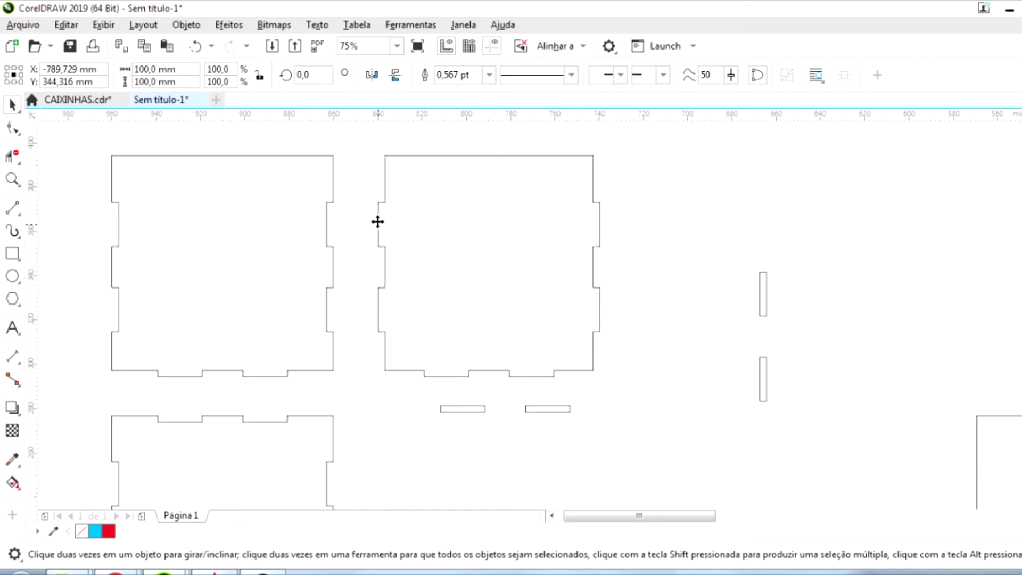
drag(375, 222, 327, 222)
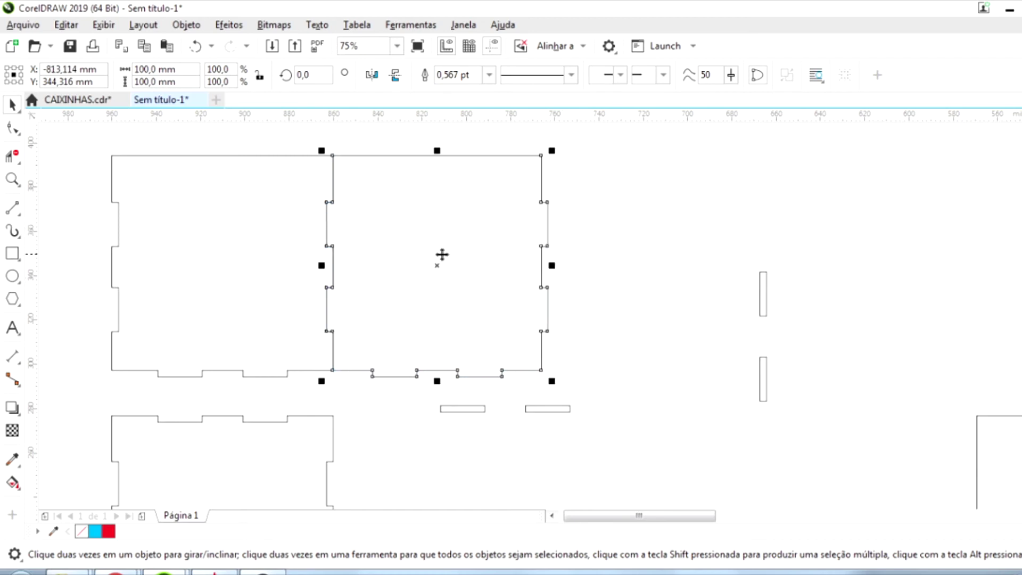
- Place a copy of the two interlocked upper panels 100 mm above the originals
scroll(442, 256, down, 2)
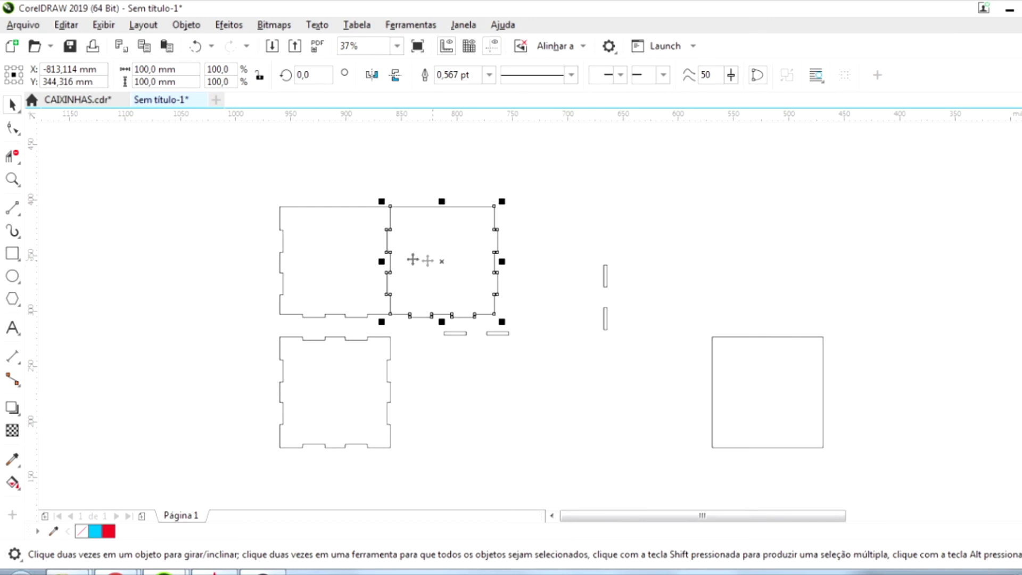
drag(254, 185, 524, 334)
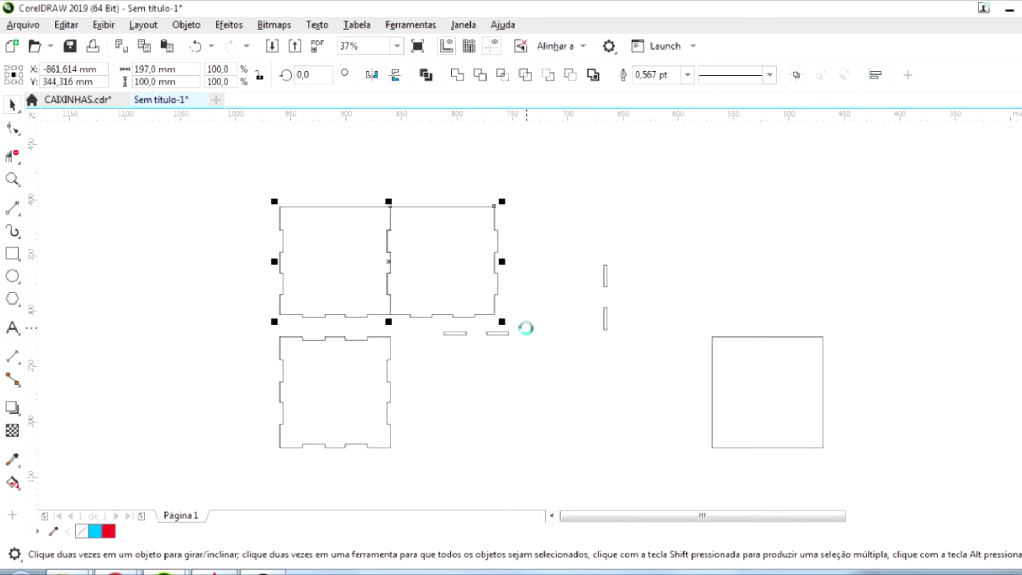
drag(421, 317, 424, 223)
scroll(399, 247, down, 2)
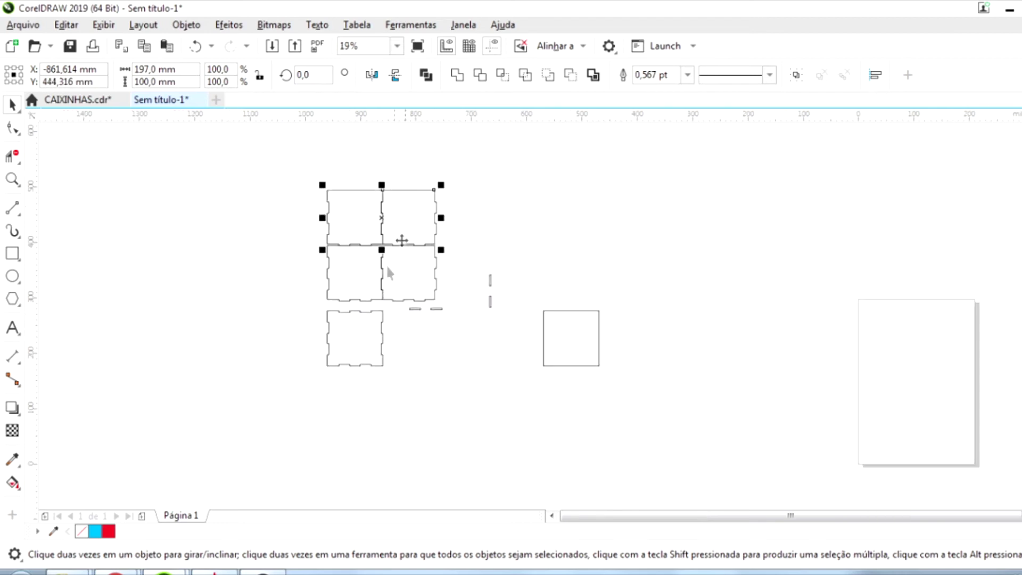
scroll(391, 237, up, 2)
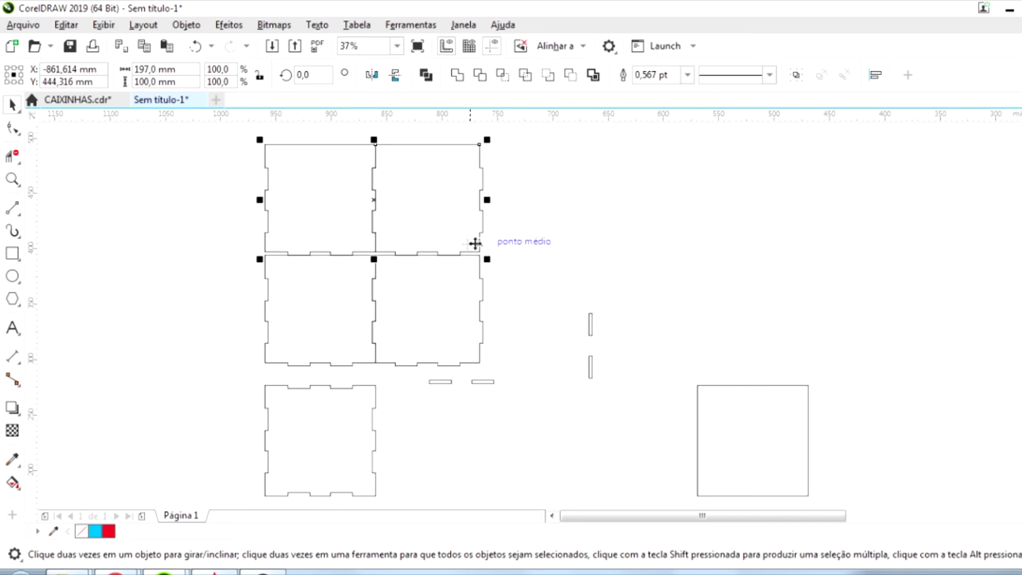
scroll(461, 244, down, 2)
scroll(593, 315, up, 2)
- Lock the proportions of the plain square on the far right and resize it to 108 mm
click(615, 354)
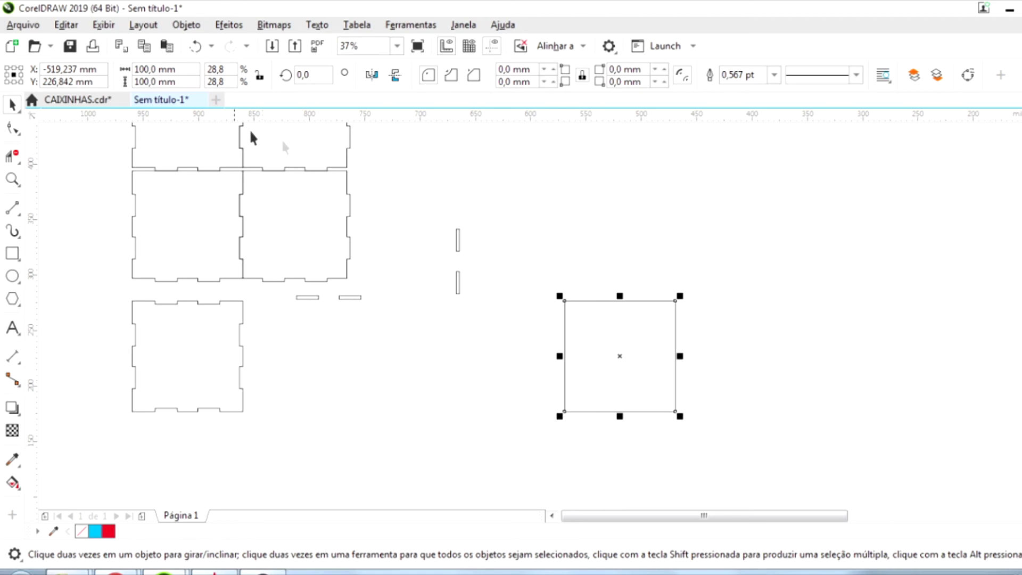
click(260, 77)
click(149, 70)
key(BackSpace)
text(8)
key(Return)
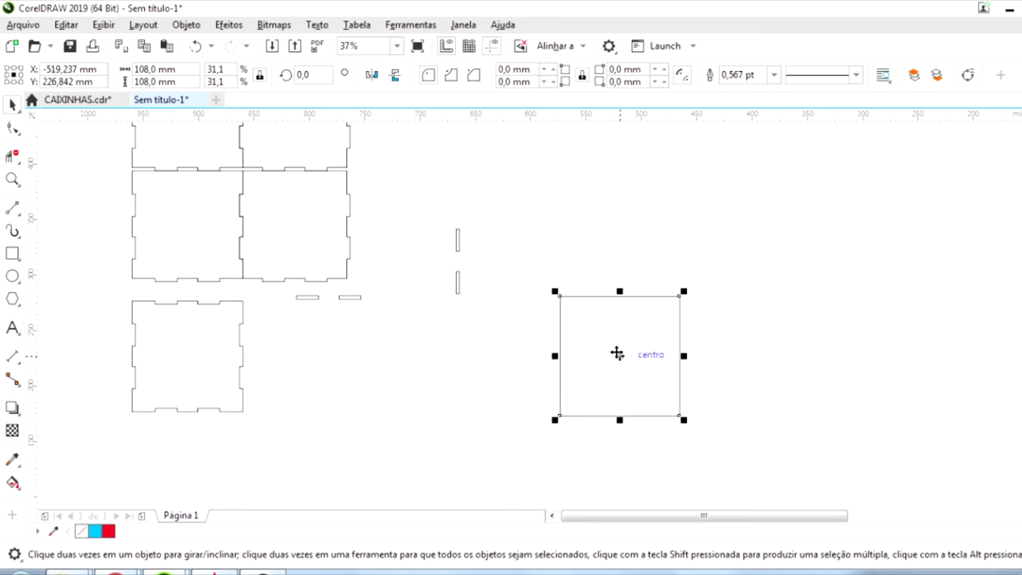
- Draw a 108 mm wide, about 31 mm high rectangle across the resized square and move it about 48 mm up
scroll(738, 349, up, 2)
click(13, 253)
drag(383, 260, 622, 329)
scroll(377, 431, down, 2)
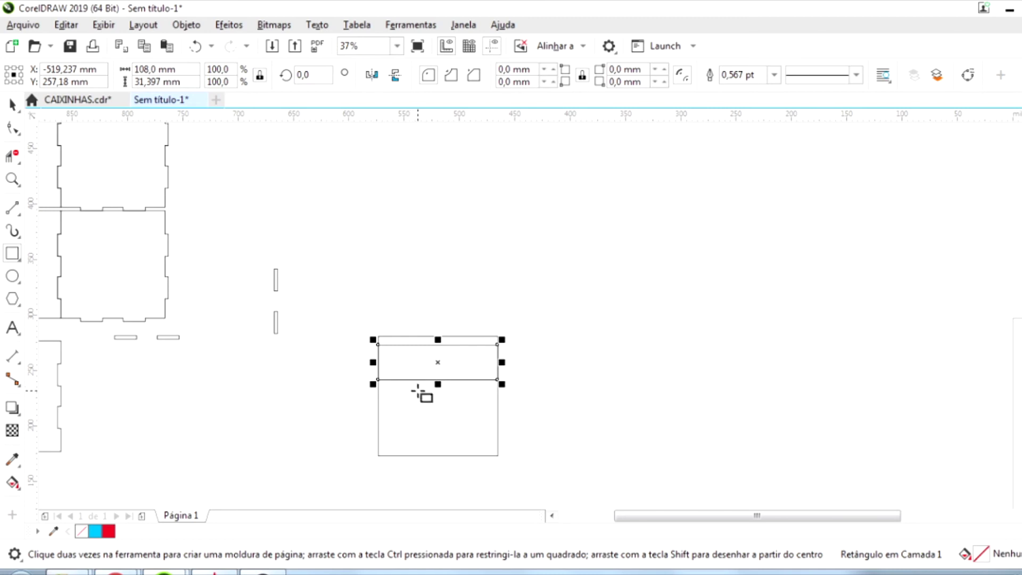
scroll(414, 384, up, 2)
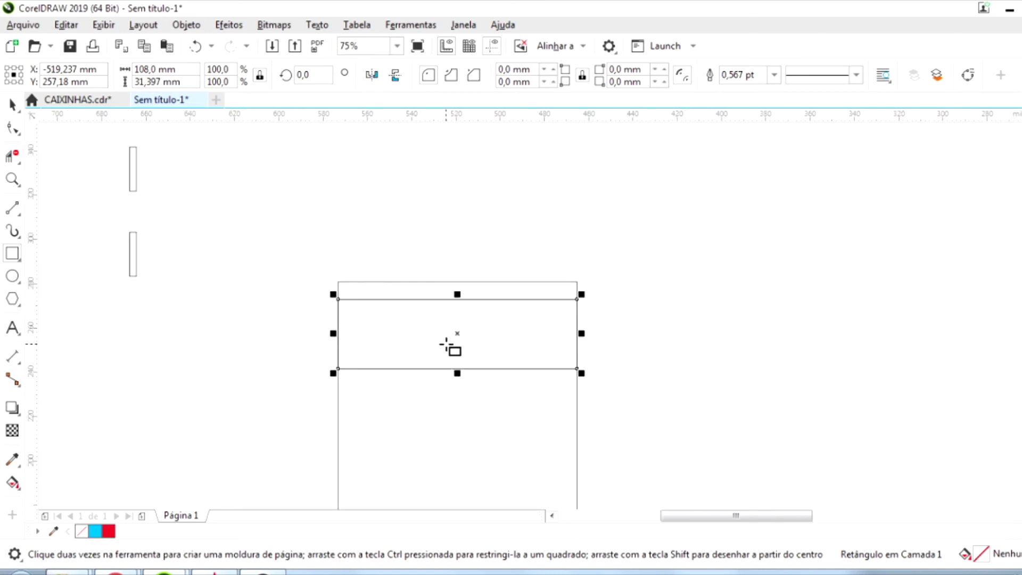
key(space)
drag(459, 333, 459, 227)
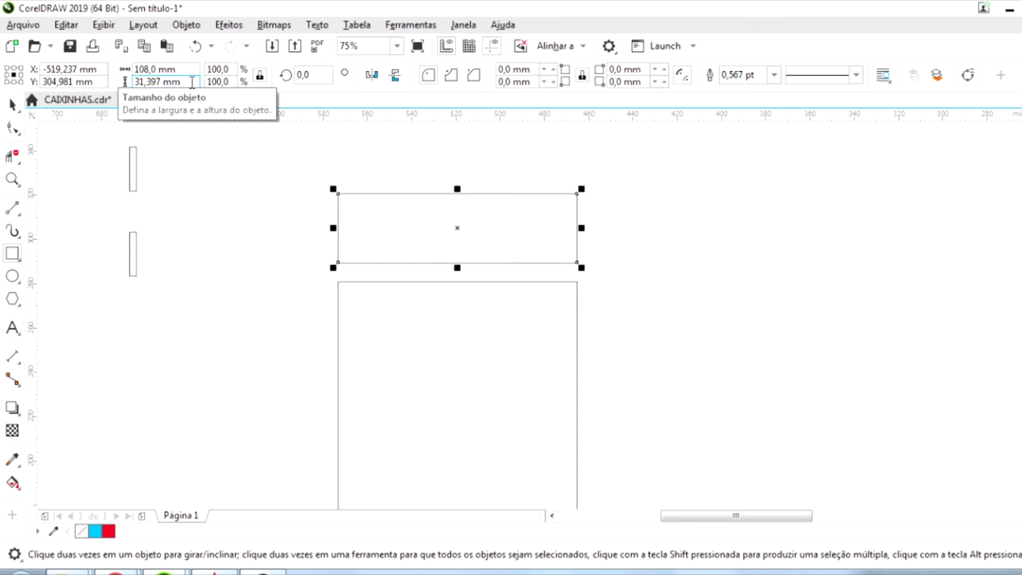
- Unlock the new rectangle's proportions and set its height to 25 mm
click(260, 76)
drag(184, 82, 112, 83)
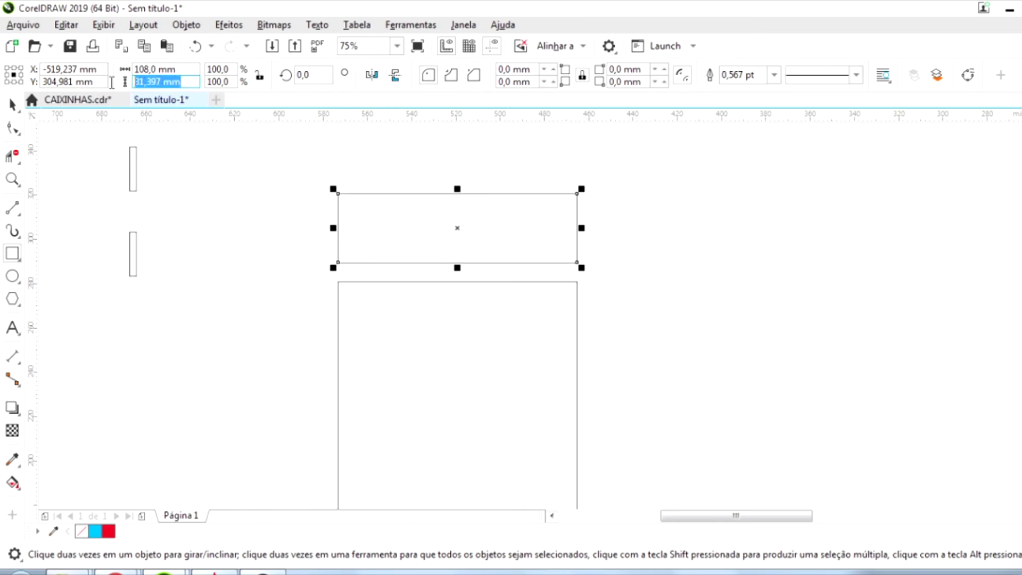
text(25)
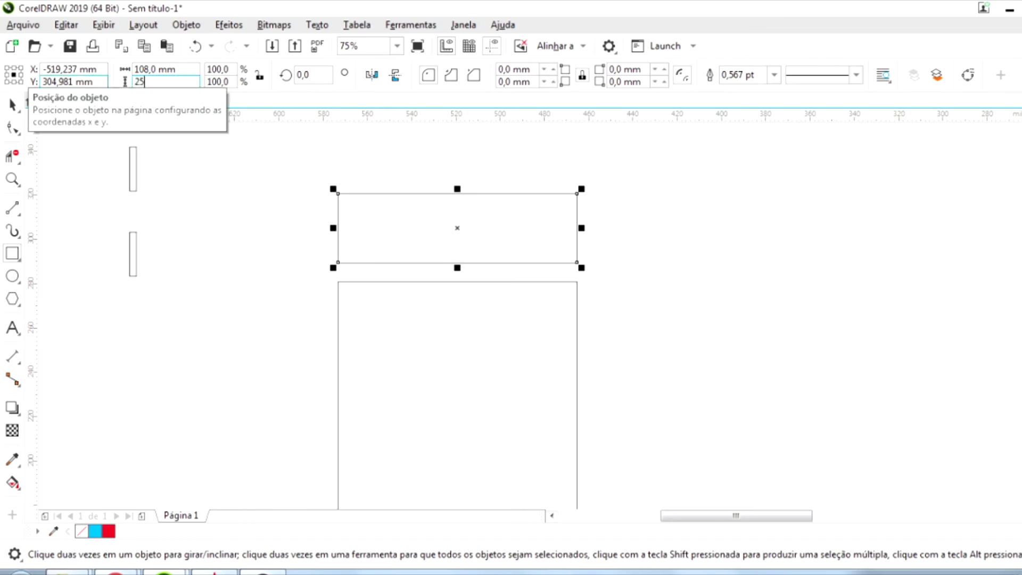
key(Return)
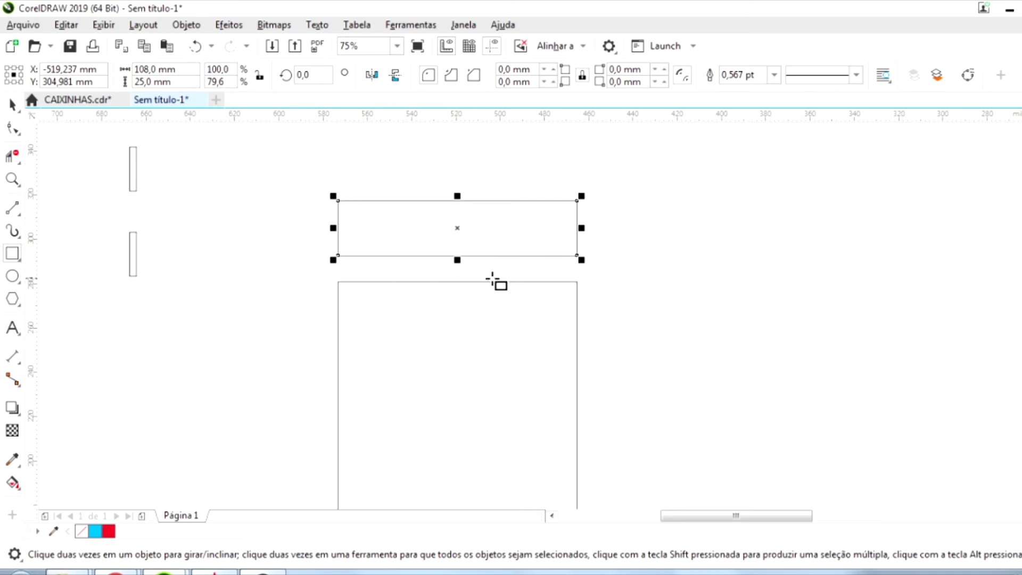
- Move the two horizontal 20 × 3 mm strips onto the 108 mm square and snap them inside its top edge
scroll(400, 301, down, 2)
click(12, 104)
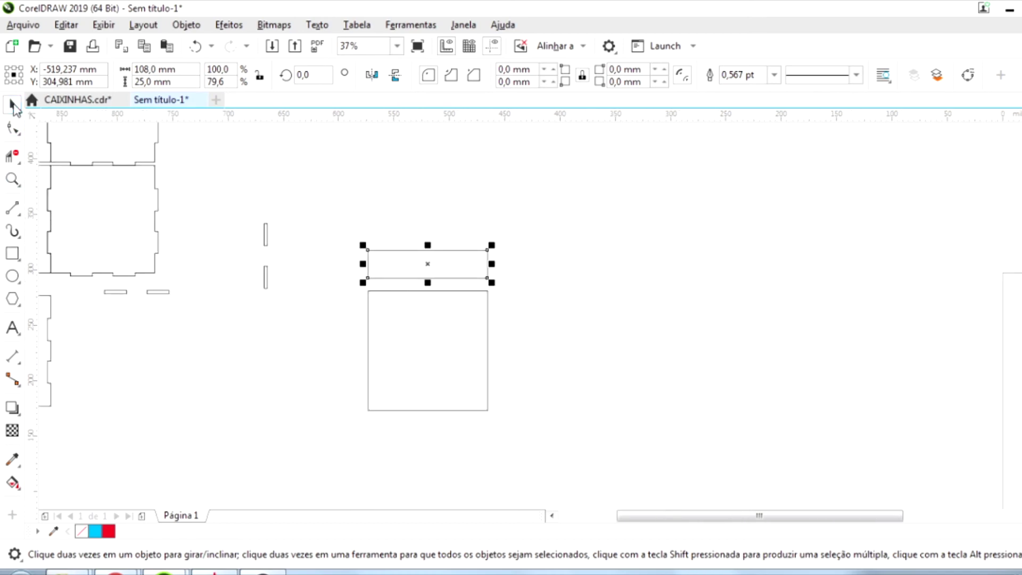
drag(211, 324, 69, 270)
drag(133, 291, 424, 308)
scroll(425, 309, up, 1)
scroll(424, 308, up, 3)
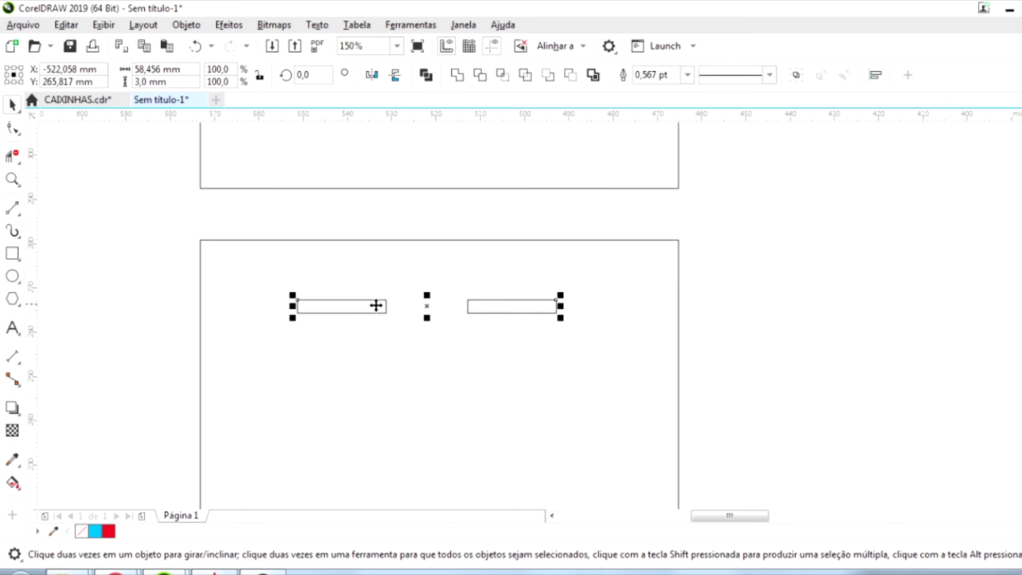
drag(349, 299, 365, 237)
scroll(522, 301, down, 3)
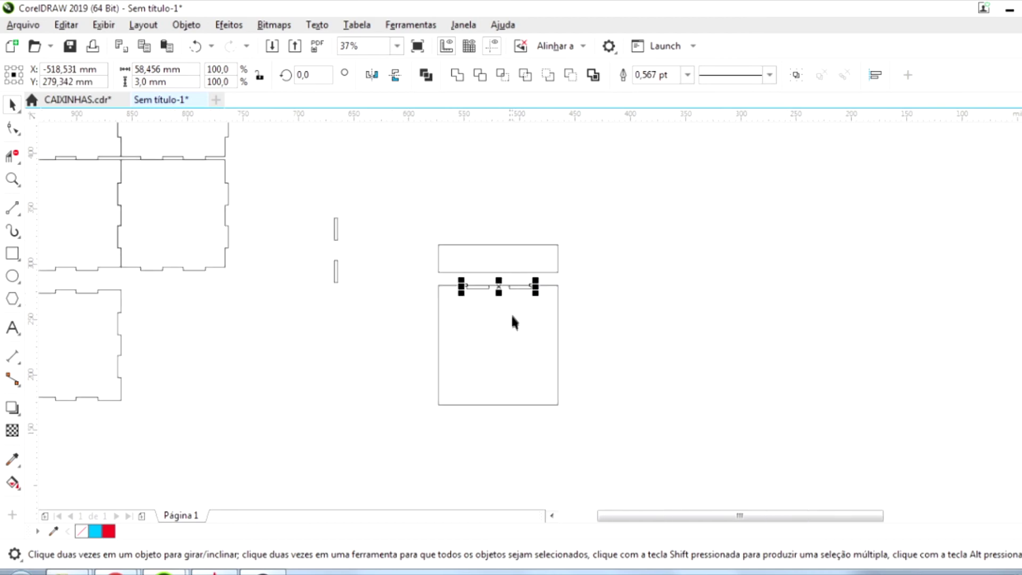
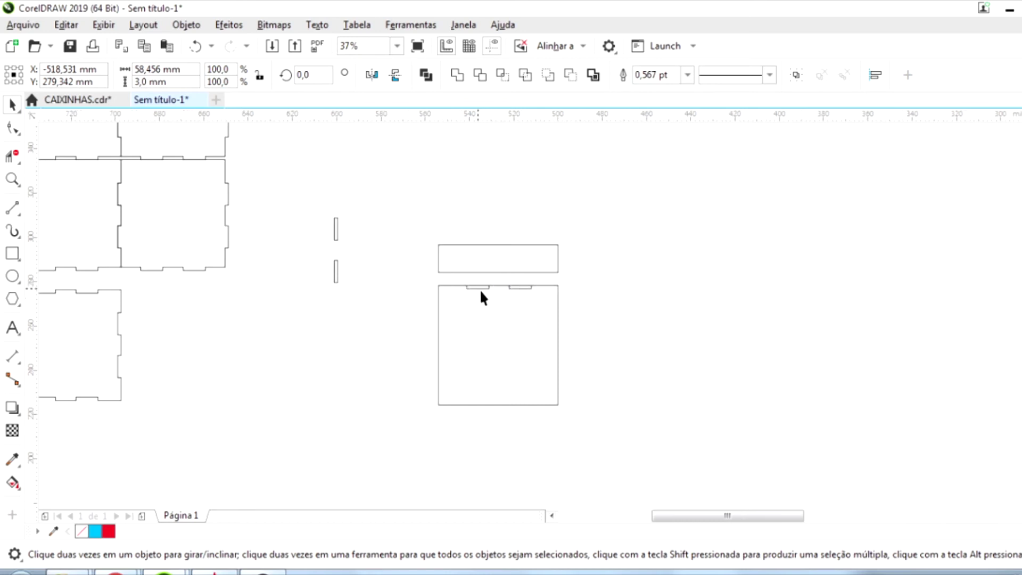
- Delete the right-hand strip from the top edge of the 108 mm square
scroll(480, 290, up, 2)
drag(523, 286, 615, 326)
key(Delete)
scroll(468, 294, up, 2)
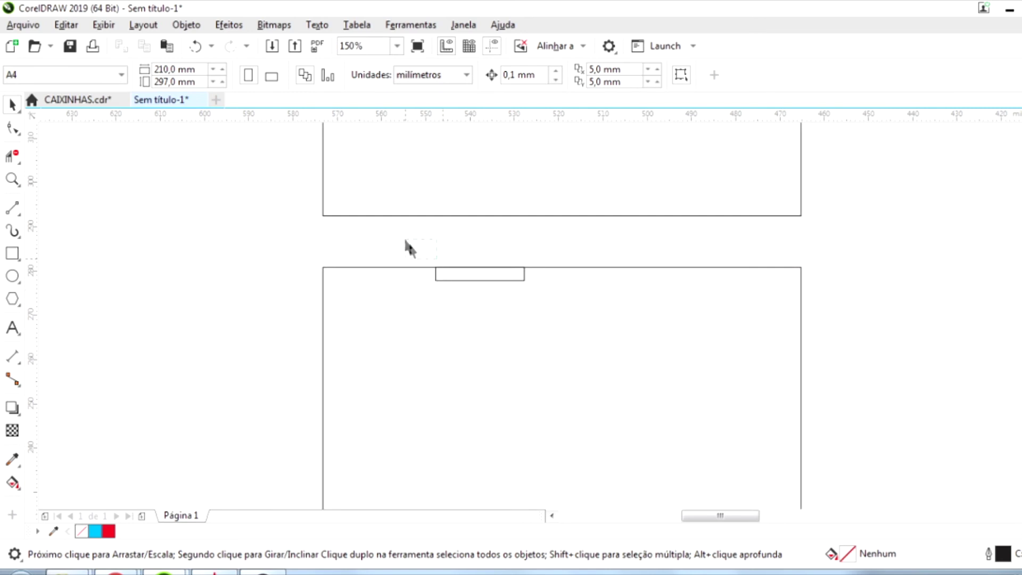
- Set the width of the remaining 20 × 3 mm strip on the square's top edge to 23 mm
drag(405, 240, 577, 326)
click(173, 76)
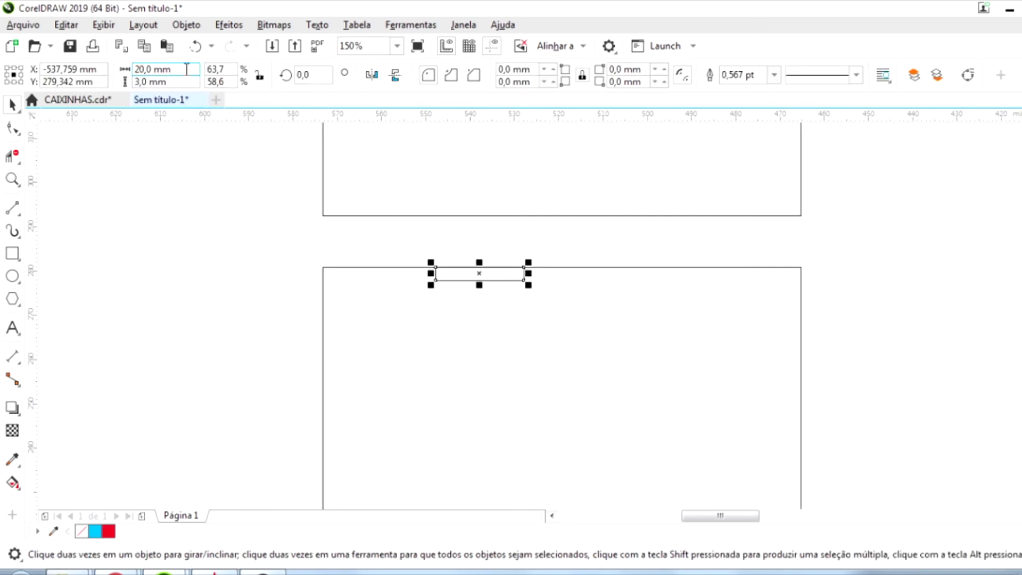
key(BackSpace)
text(3)
key(Return)
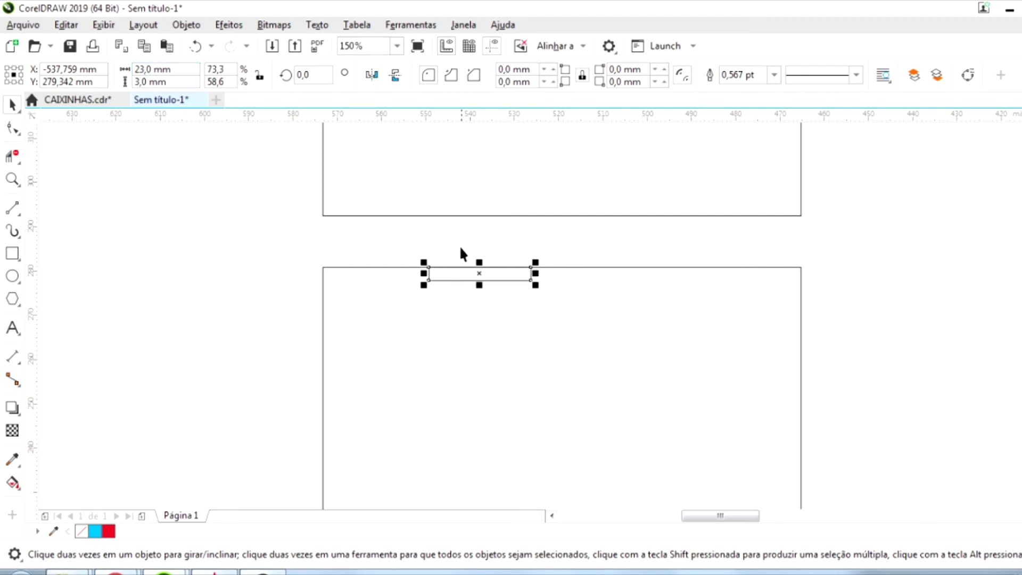
- Try mirroring a copy of the 23 mm strip across the square's vertical centre line, and delete that copy
click(600, 344)
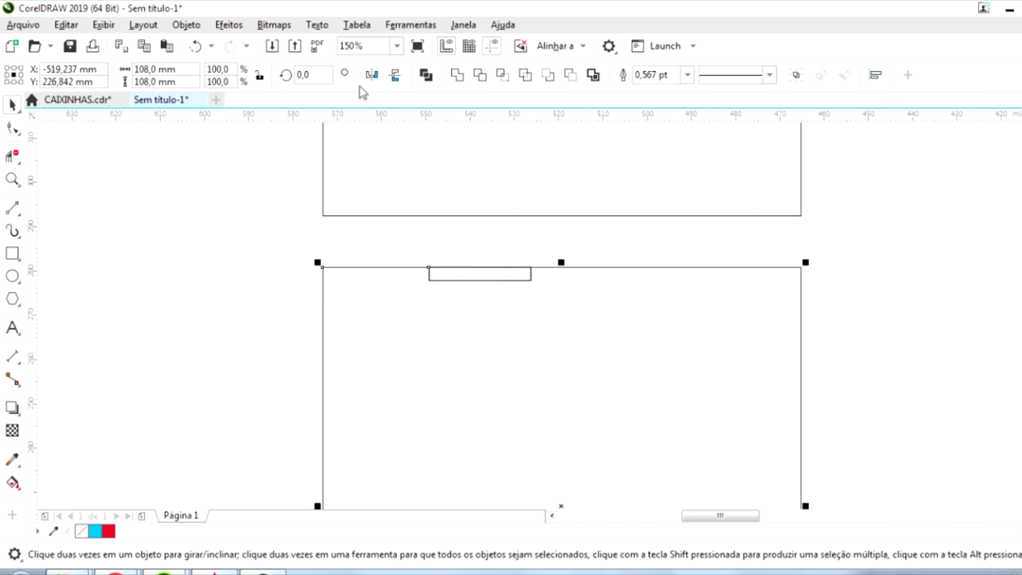
click(370, 77)
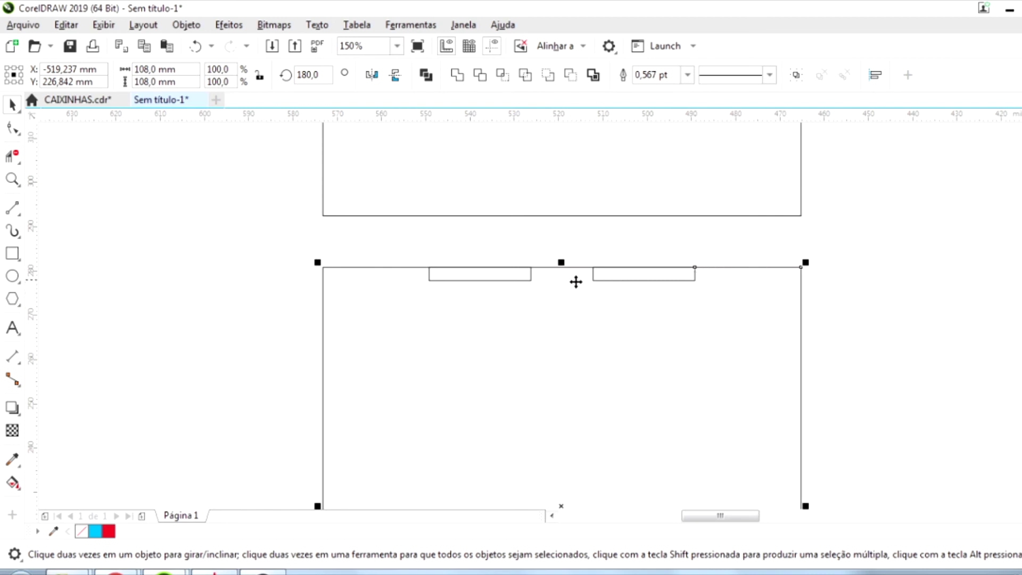
drag(585, 245, 712, 334)
key(Delete)
- Move the 23 mm strip about 3.5 mm left and mirror a copy to the other half of the square's top edge
drag(379, 222, 574, 349)
scroll(457, 293, up, 2)
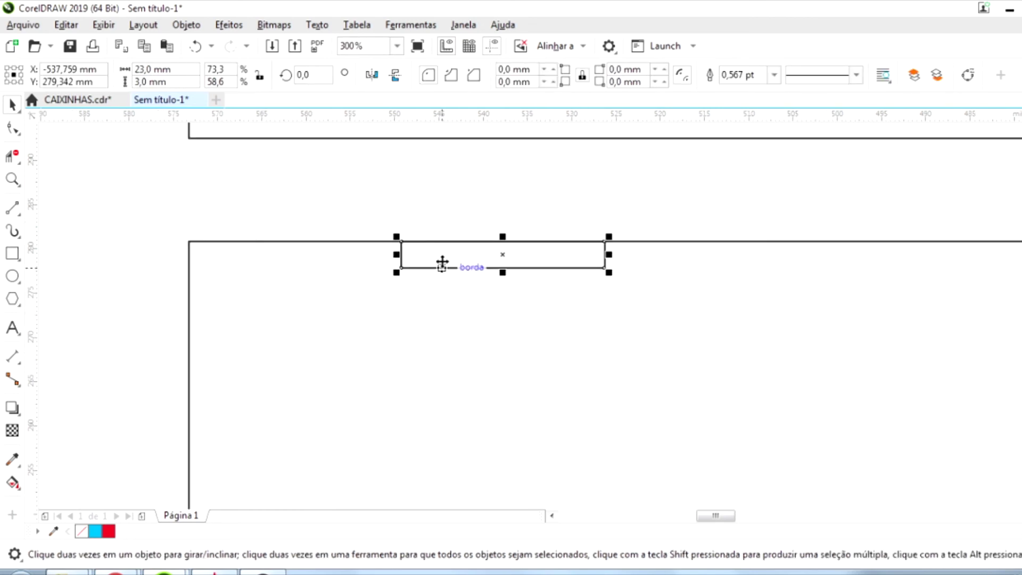
drag(504, 256, 473, 257)
scroll(307, 311, down, 2)
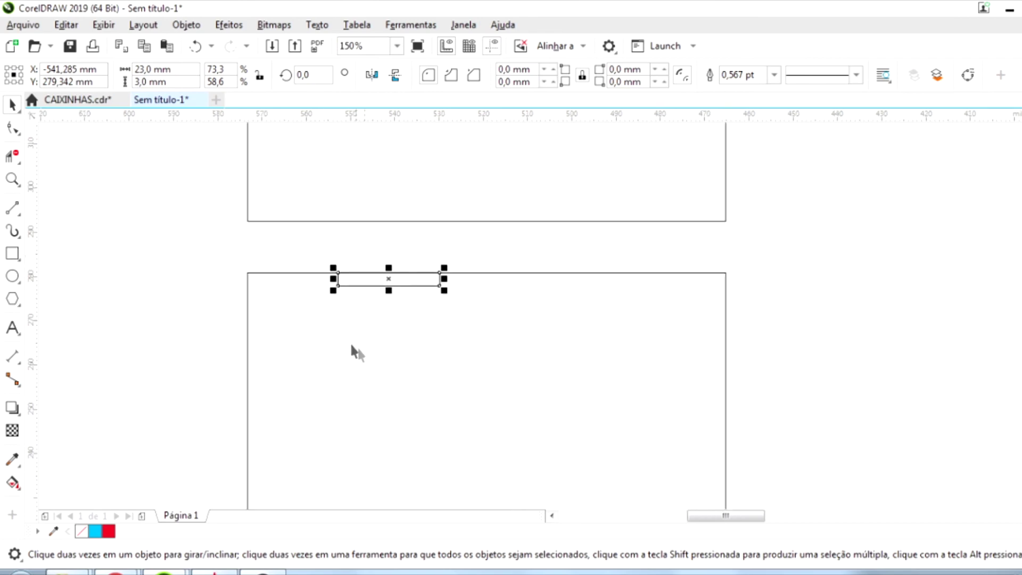
click(381, 356)
click(372, 75)
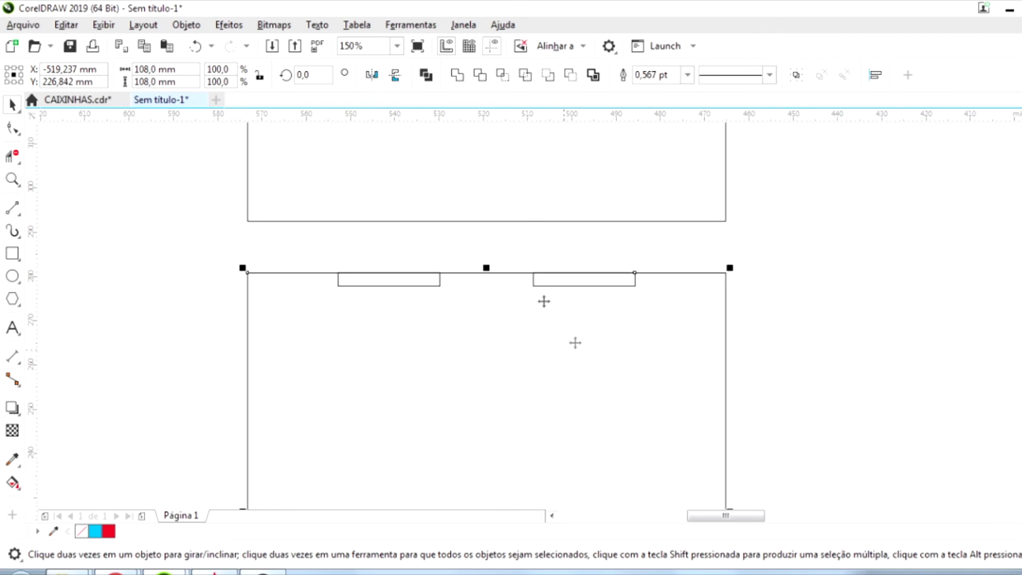
- Trim both 23 mm strips out of the 108 mm square's top edge and flip the square vertically
scroll(395, 318, down, 2)
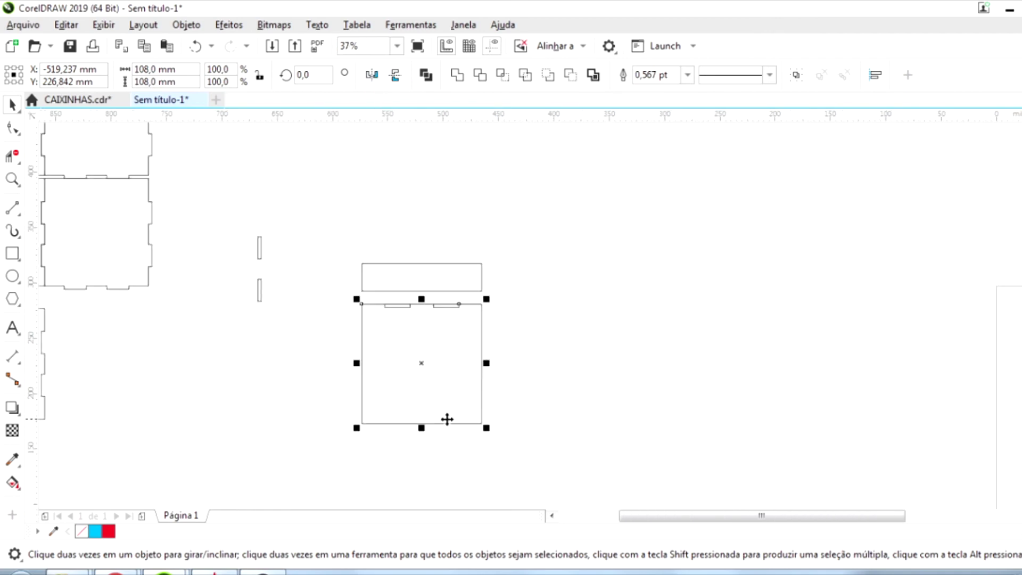
scroll(438, 395, up, 1)
click(332, 180)
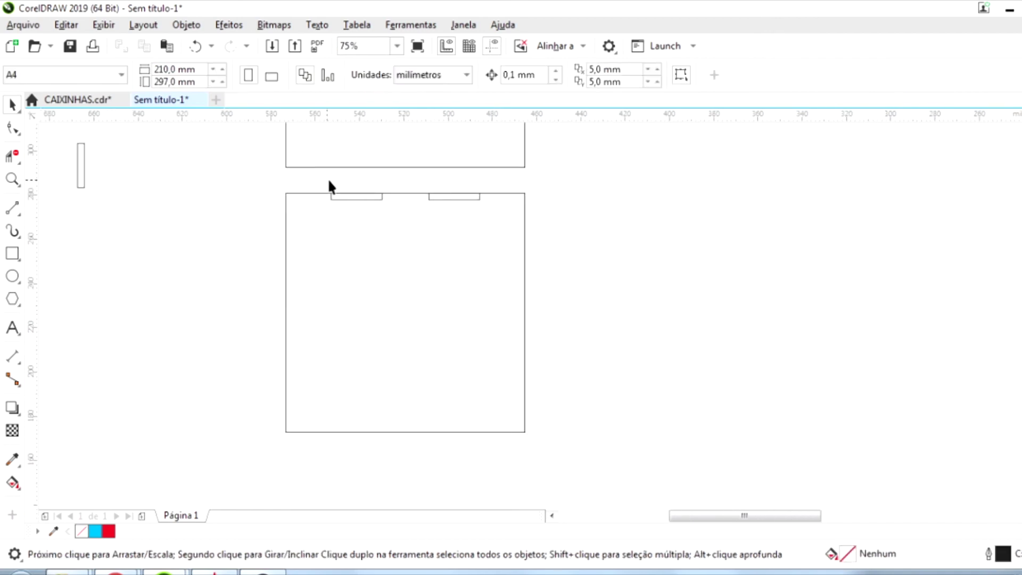
drag(308, 174, 552, 247)
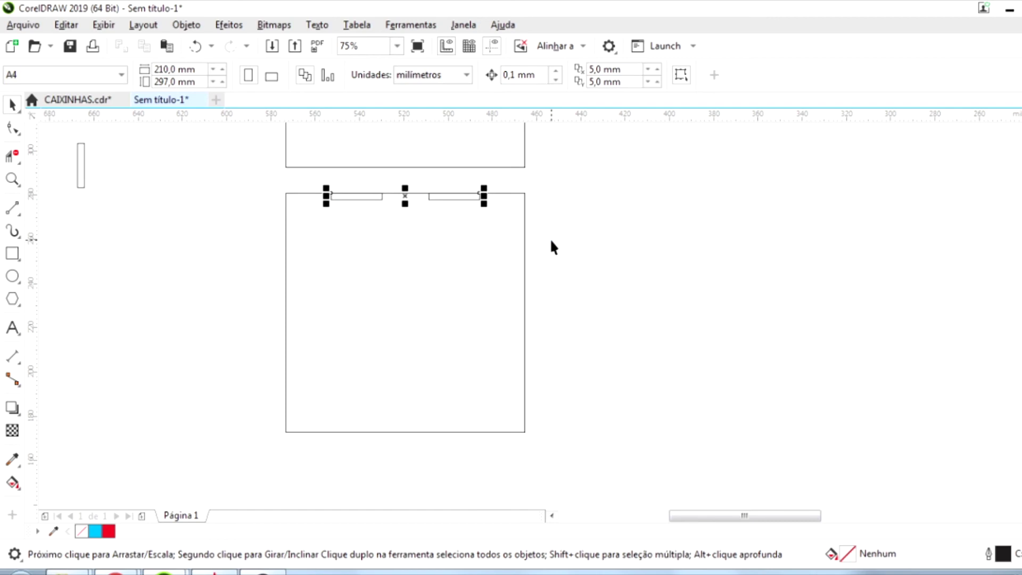
shift+click(412, 292)
click(481, 77)
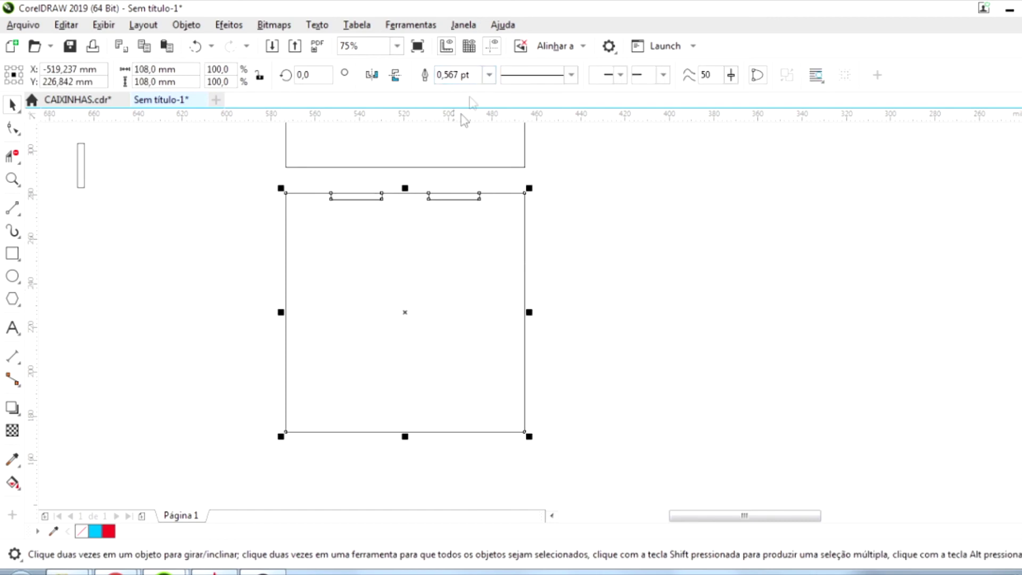
click(395, 76)
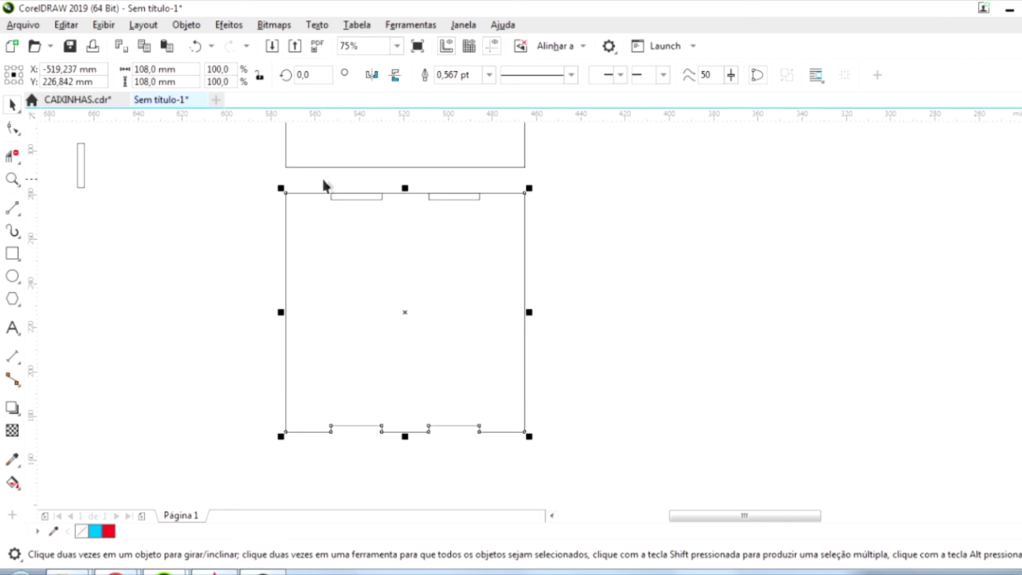
- Trim the two strips out of the flipped square's plain top edge and rotate the square 90° clockwise about its centre
click(468, 198)
shift+click(524, 228)
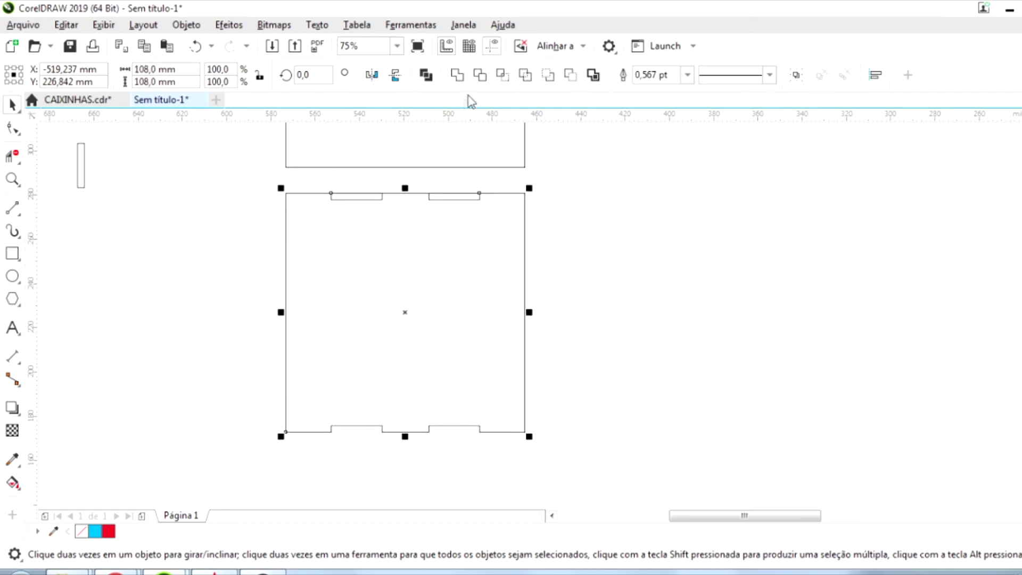
click(481, 76)
click(406, 315)
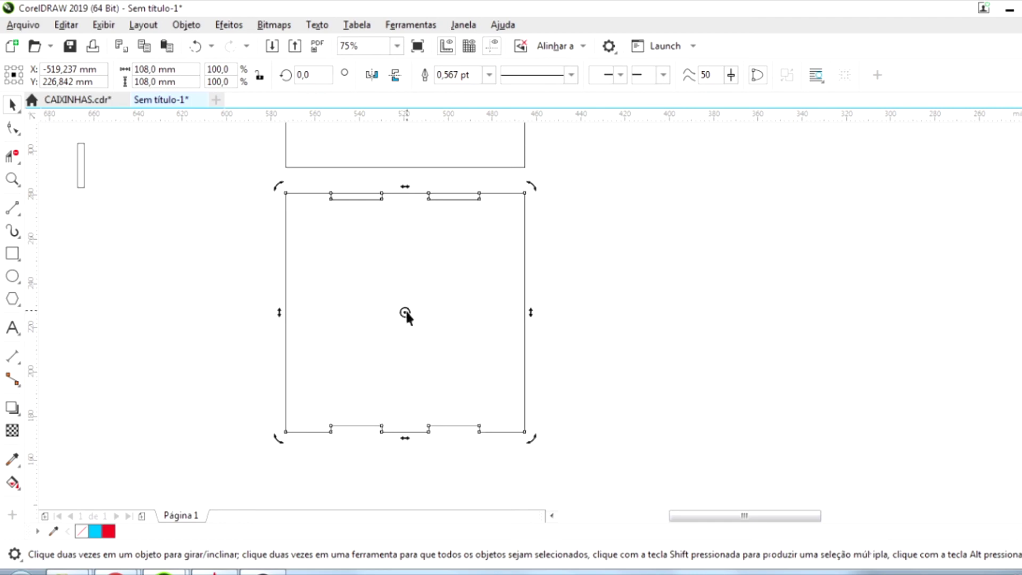
drag(529, 183, 552, 454)
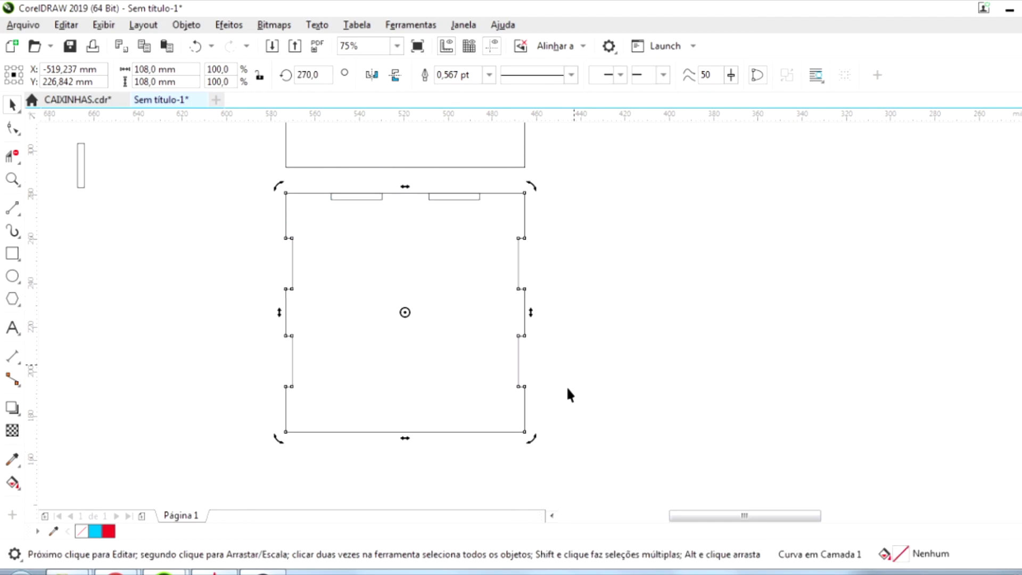
- Trim the two strips out of the rotated square's top edge and flip the square vertically
drag(327, 172, 483, 254)
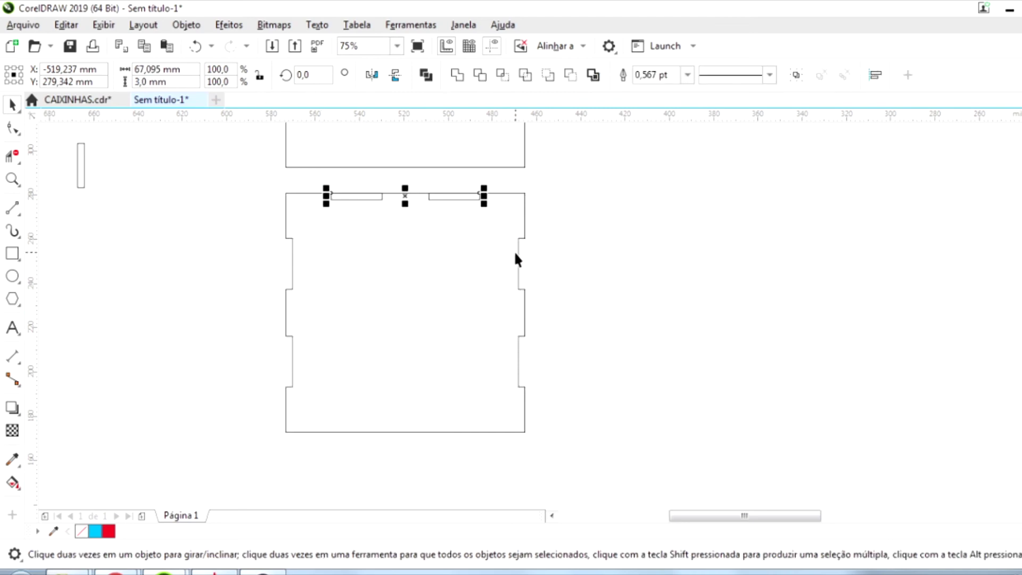
shift+click(449, 292)
click(479, 75)
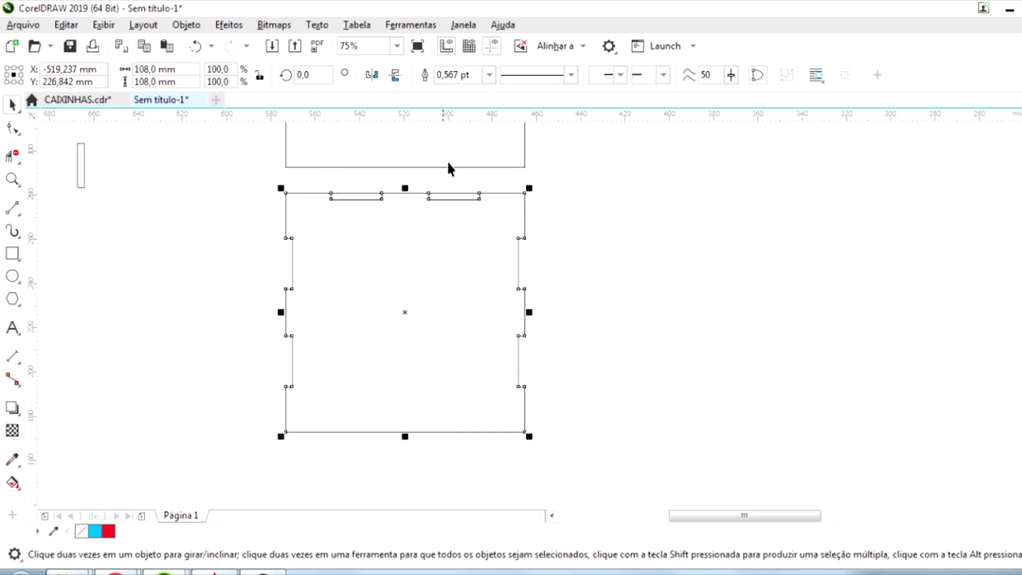
click(396, 75)
- Trim the strips out of the square's last plain edge and move both strips about 140 mm to the right
drag(313, 178, 503, 241)
shift+click(461, 289)
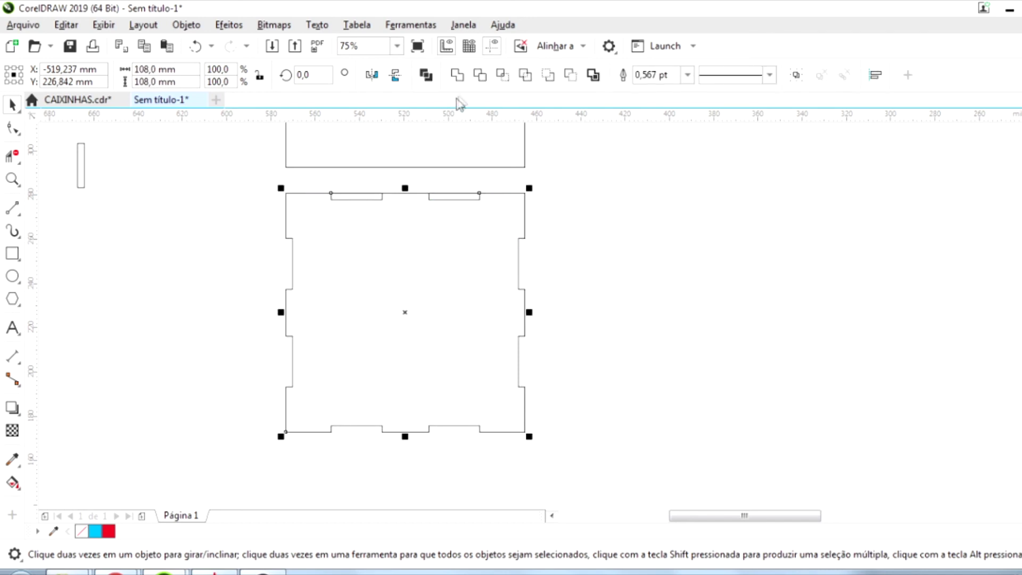
click(480, 75)
drag(321, 170, 533, 234)
drag(407, 198, 718, 228)
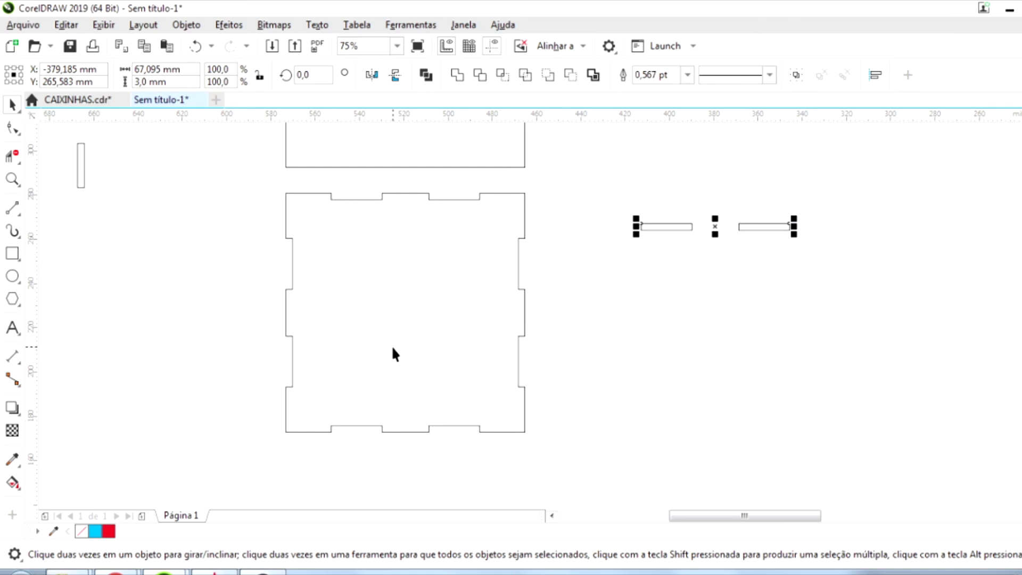
- Move the 108 × 25 mm rectangle straight down until its lower edge meets the notch bottoms on the square's top edge
scroll(455, 325, down, 1)
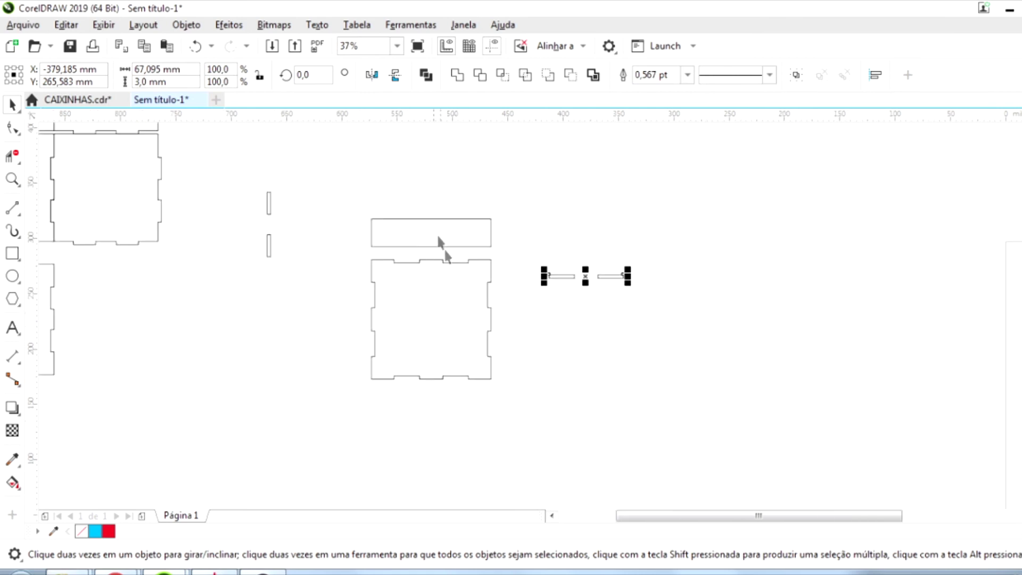
scroll(431, 227, up, 1)
scroll(465, 297, up, 1)
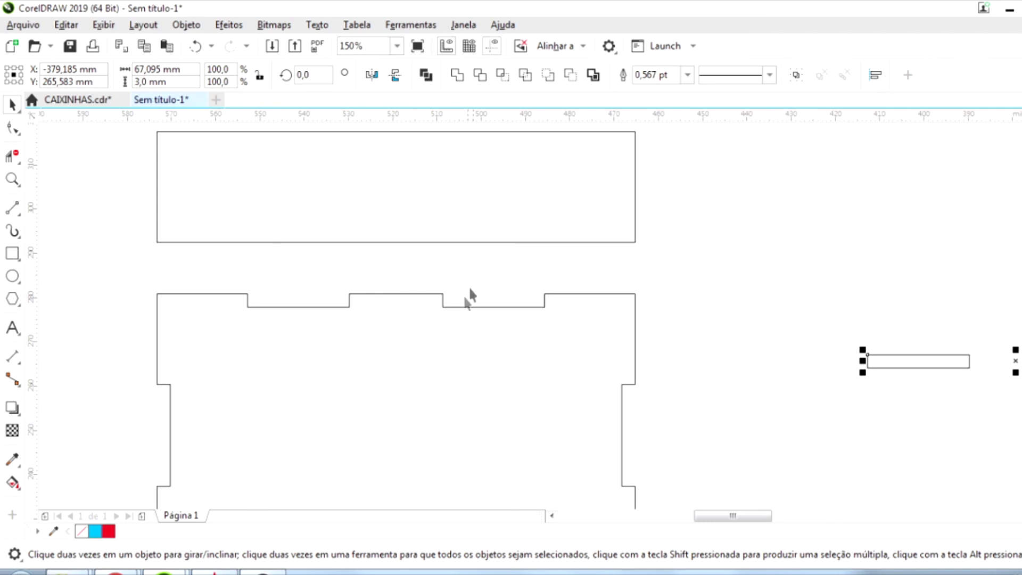
click(490, 242)
drag(490, 240, 484, 305)
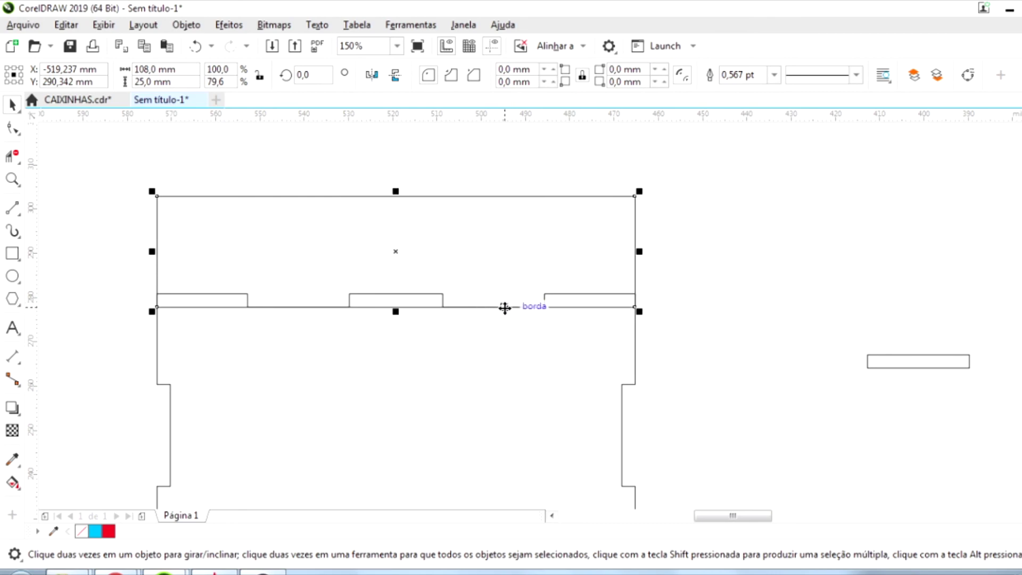
- Trim the overlapping 108 × 25 mm rectangle with the notched square to cut matching tabs in its lower edge
scroll(505, 308, down, 1)
click(483, 372)
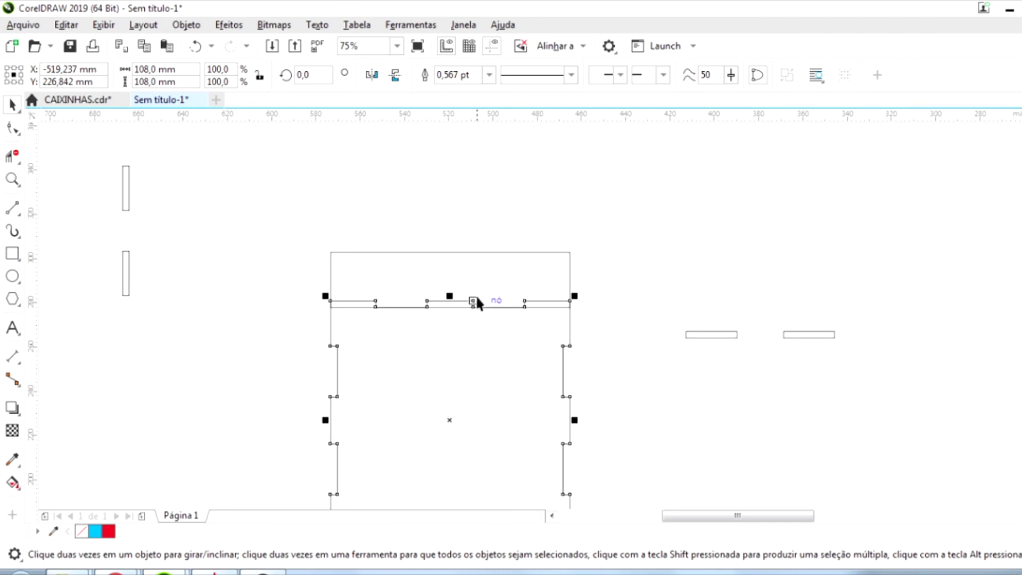
shift+click(483, 272)
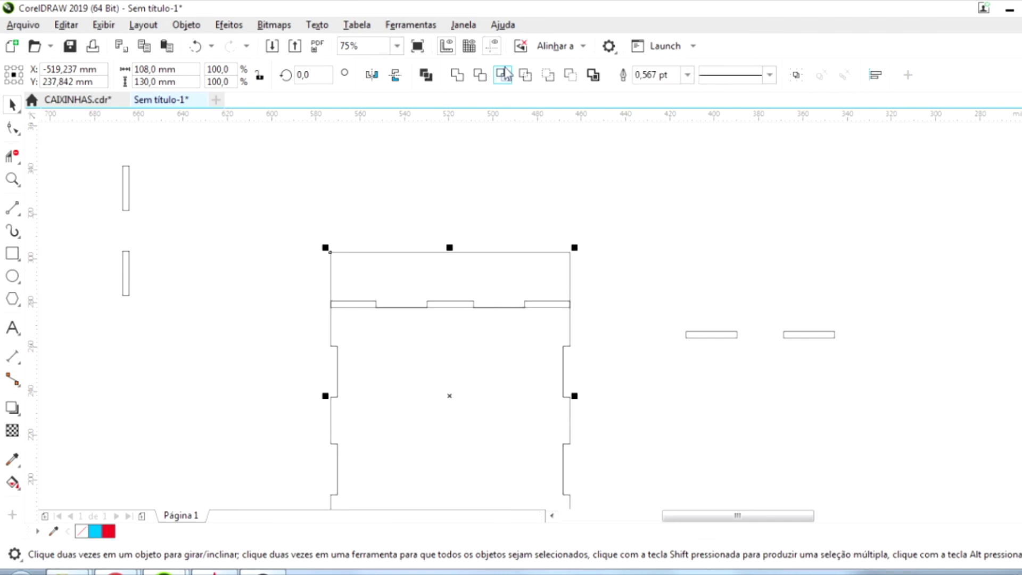
click(480, 75)
- Move the tabbed side panel about 26 mm straight up and place a copy about 123 mm to its right
drag(449, 272, 461, 224)
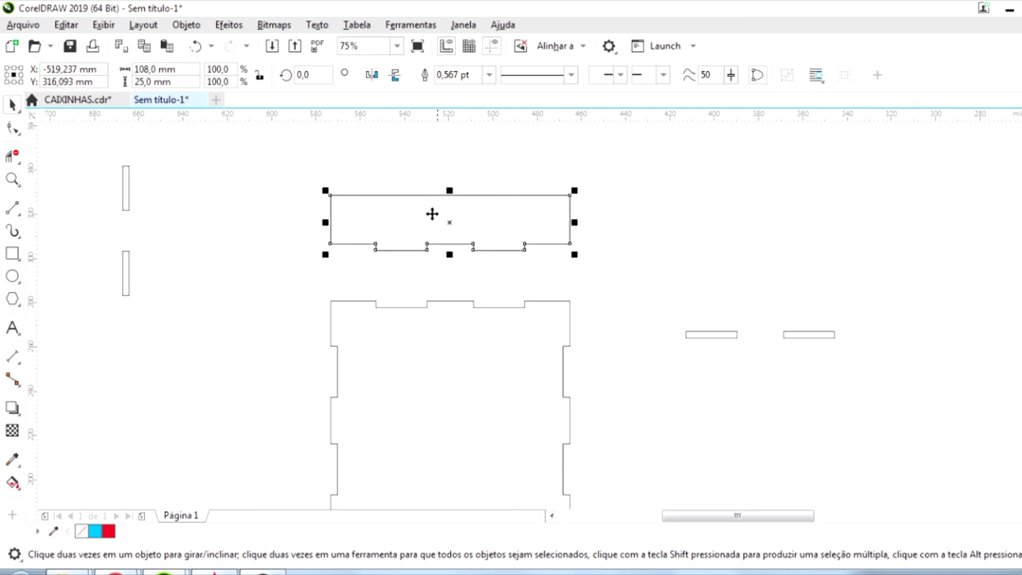
drag(449, 223, 719, 249)
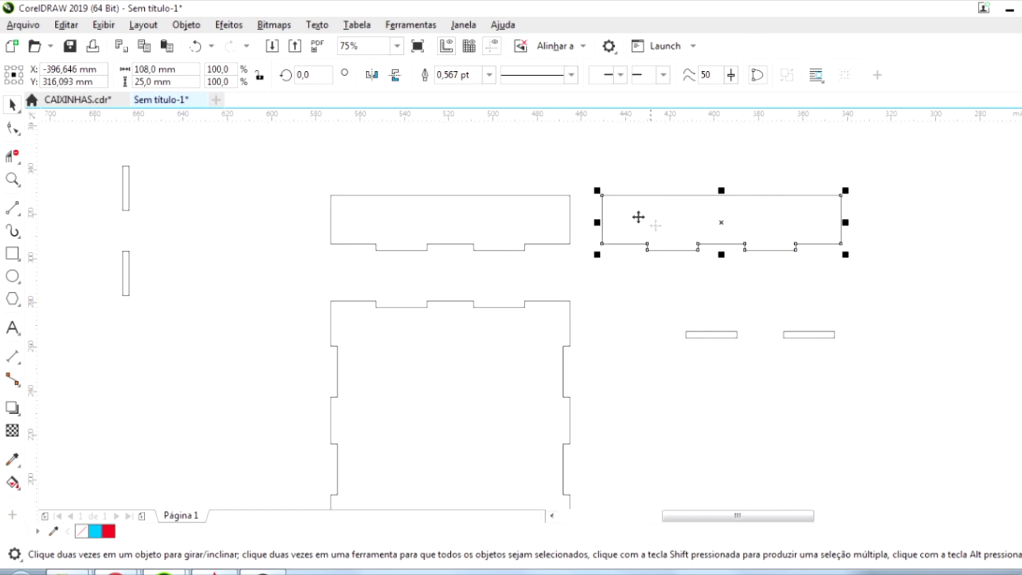
- Move the upper vertical 3 × 20 mm strip onto the left side panel, snapped just inside its right edge
click(127, 193)
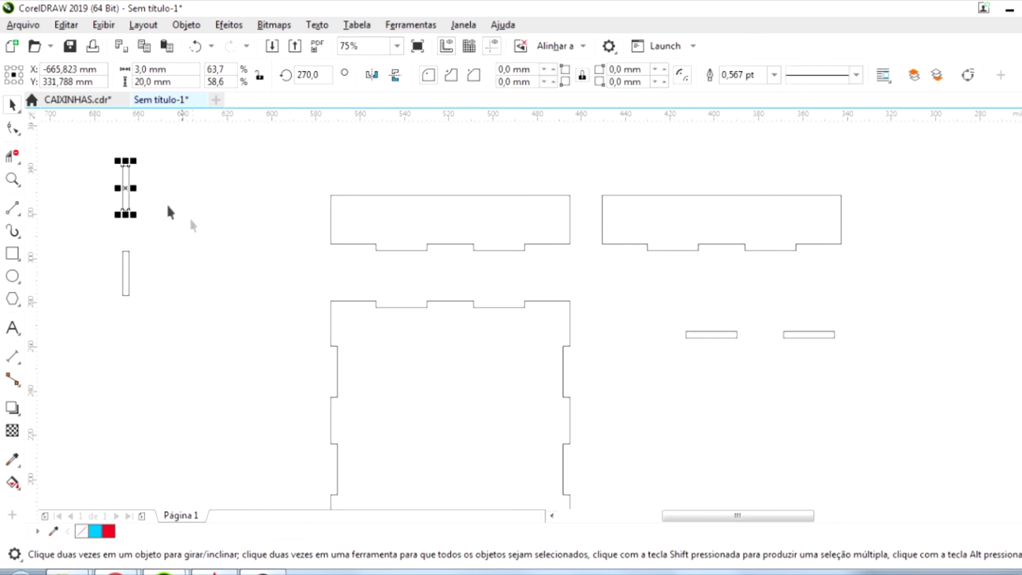
drag(130, 189, 494, 208)
scroll(581, 221, up, 6)
scroll(494, 209, down, 4)
scroll(489, 183, up, 2)
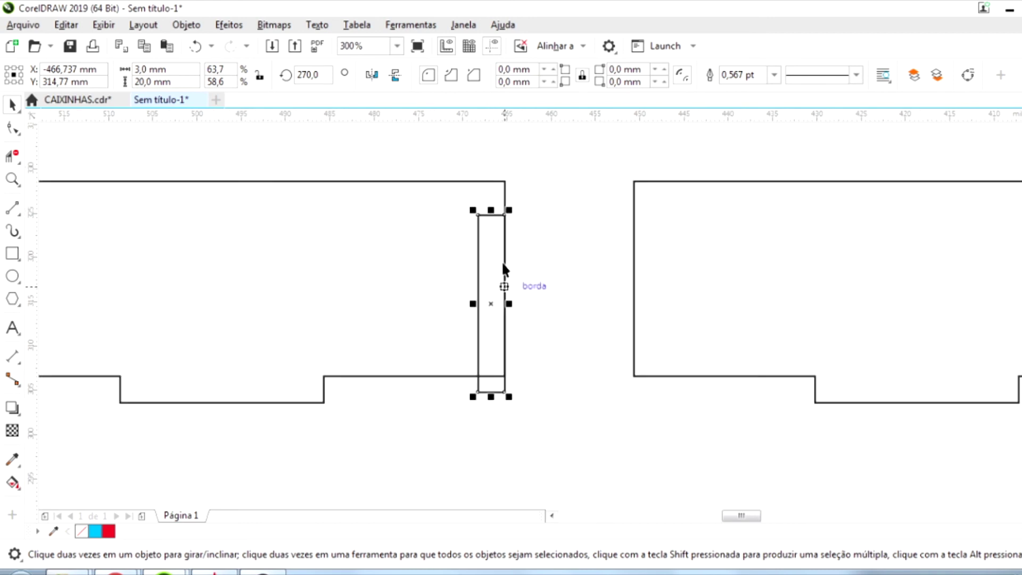
- Shorten the vertical strip from both ends to fit within the side panel's right edge, and set its height to 10 mm
drag(491, 395, 501, 323)
scroll(497, 230, up, 1)
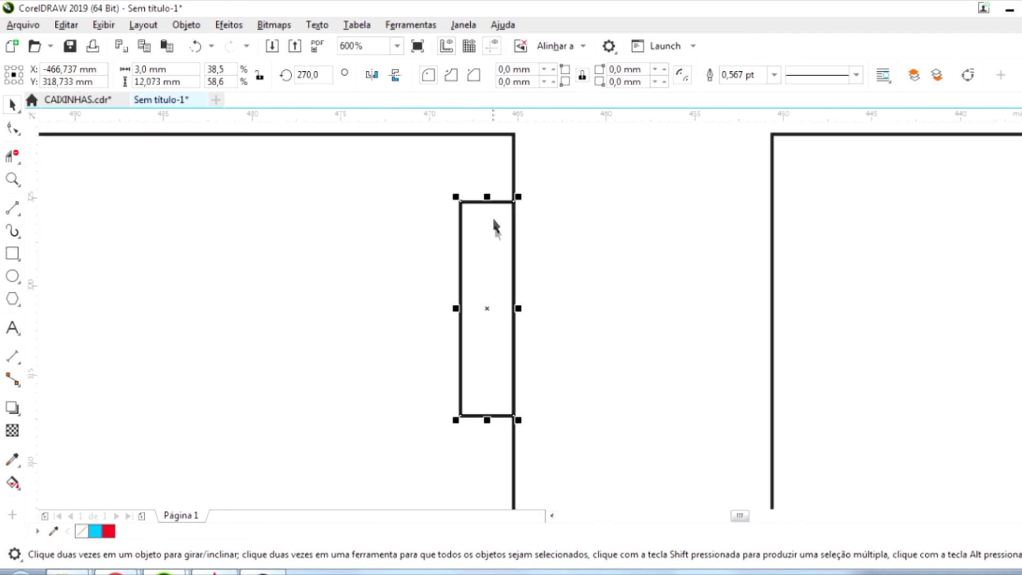
drag(488, 201, 488, 235)
scroll(549, 216, down, 1)
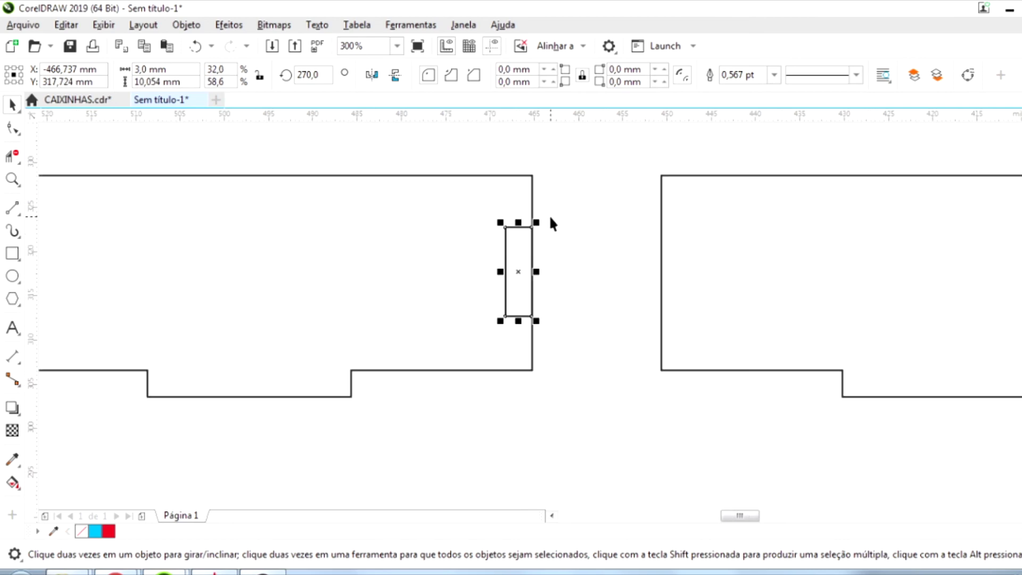
click(189, 83)
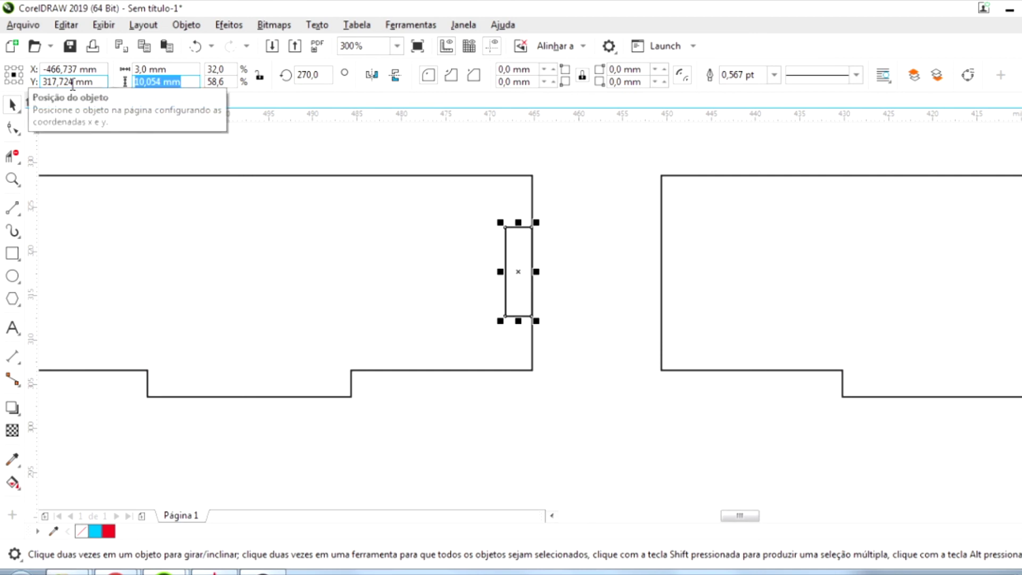
text(10)
key(Return)
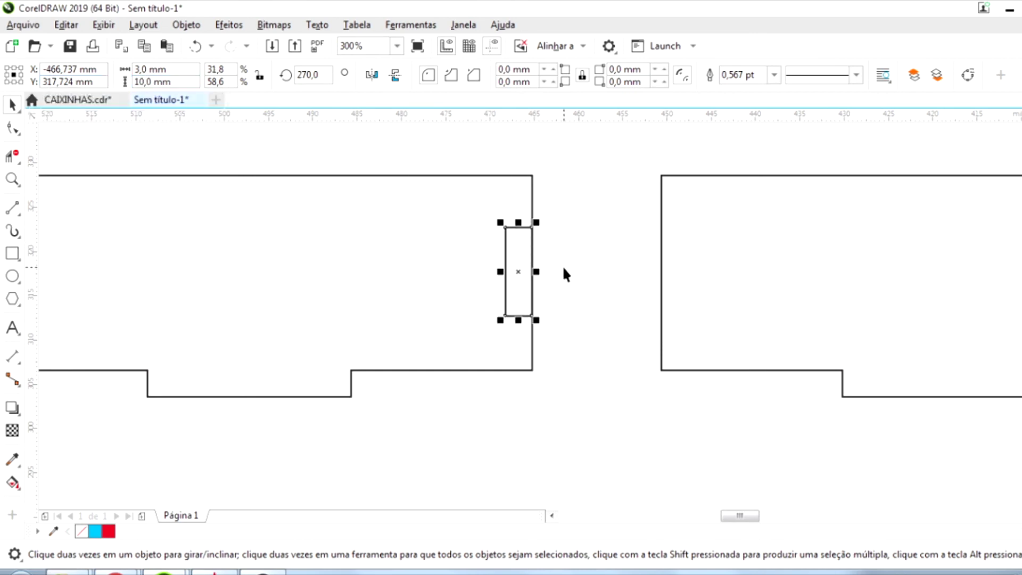
- Trim the 3 × 10 mm strip out of the left side panel's right edge and flip the panel horizontally
scroll(565, 274, down, 2)
scroll(566, 282, up, 1)
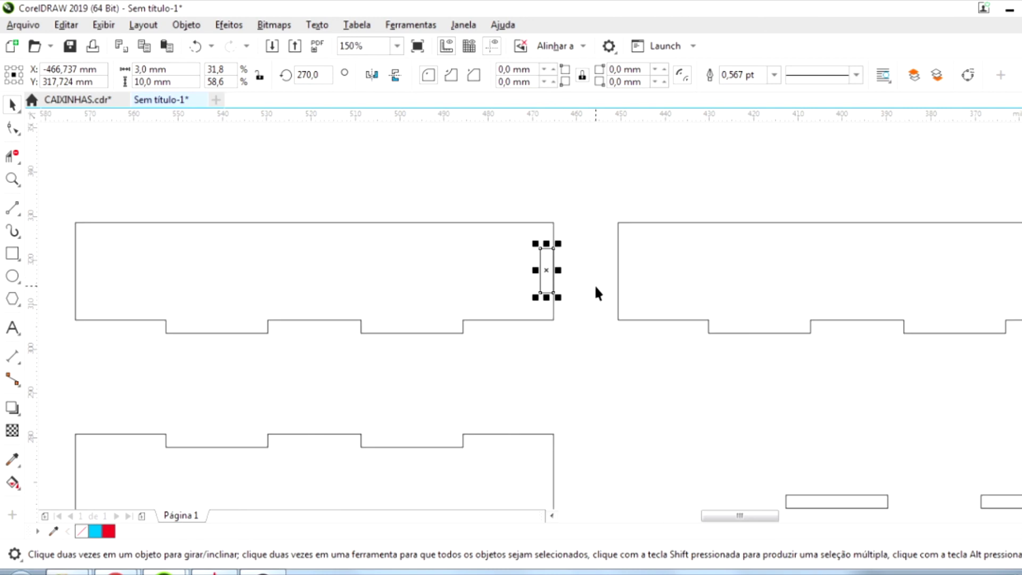
shift+click(490, 264)
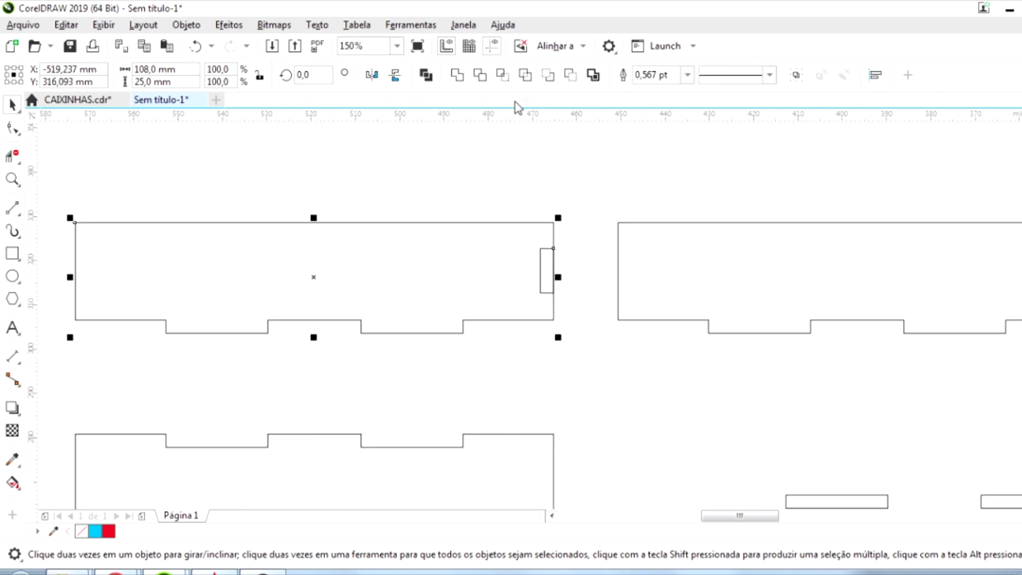
click(479, 75)
click(373, 75)
- Trim the 3 × 10 mm strip out of the flipped side panel's right edge and delete the leftover strip
drag(609, 192, 537, 296)
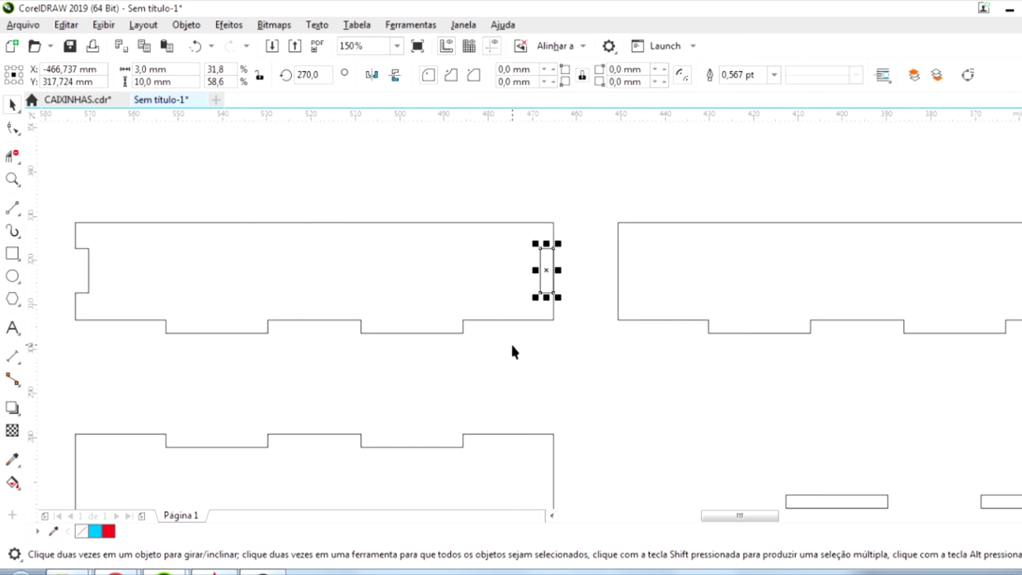
shift+click(487, 261)
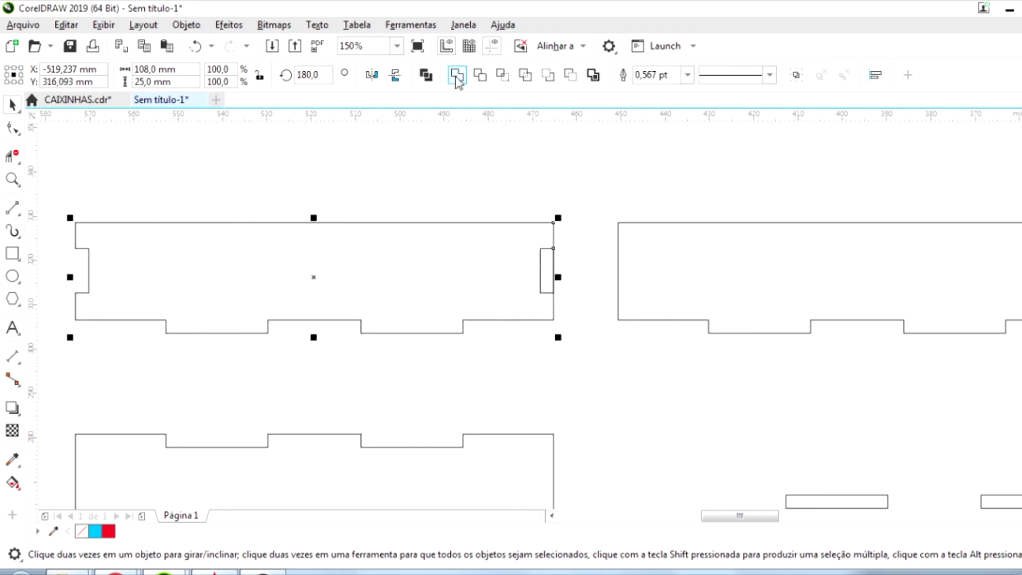
click(480, 75)
click(541, 272)
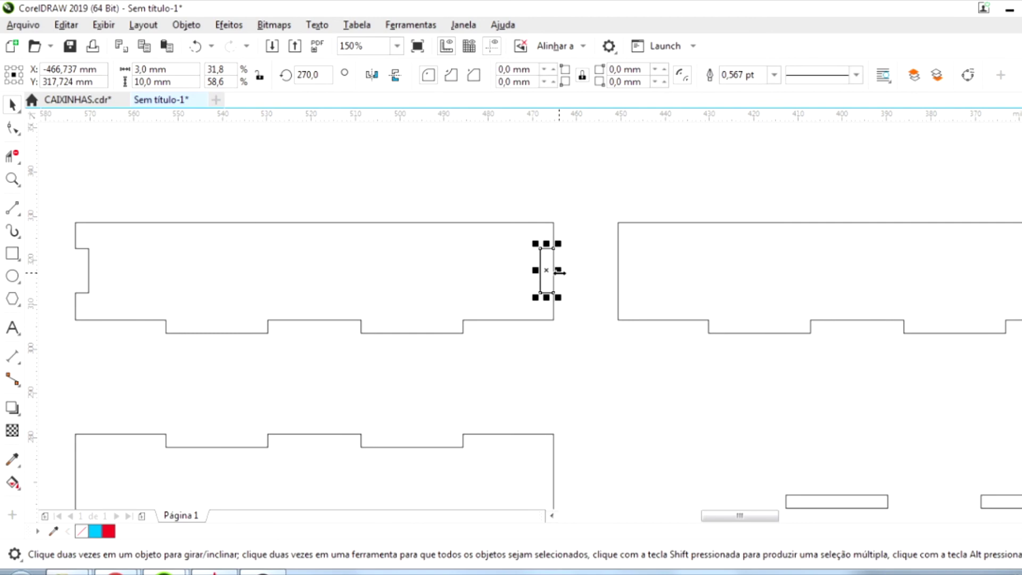
drag(547, 271, 544, 185)
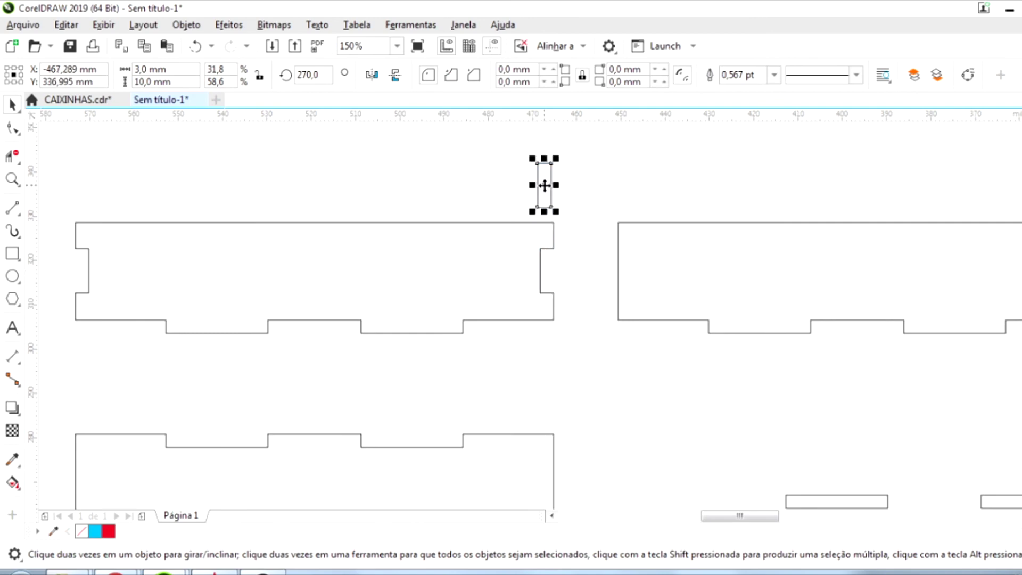
key(Delete)
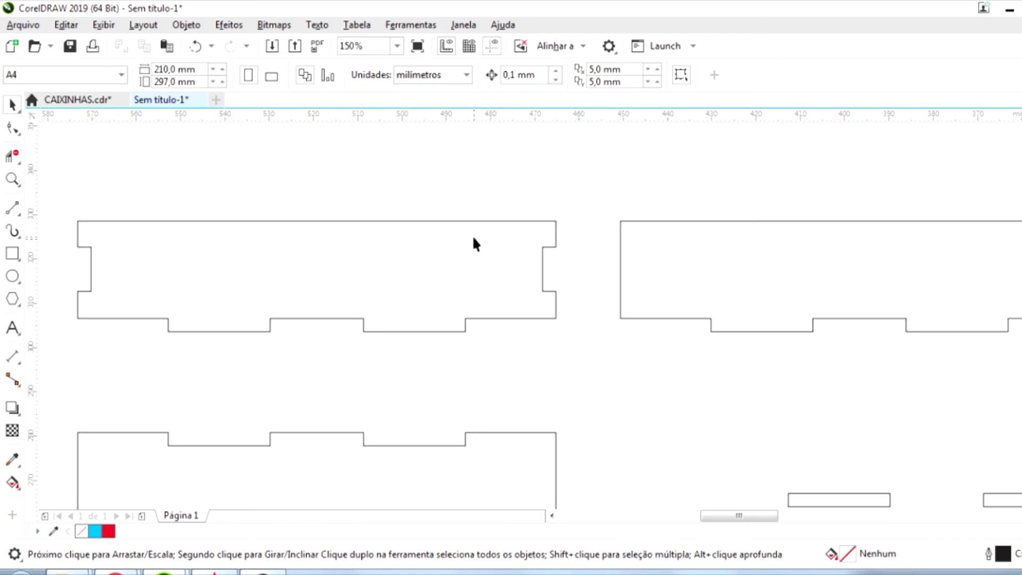
- Move the plain side panel left to overlap the notched panel's end by 3 mm, and trim it with the notched panel
scroll(509, 232, down, 2)
click(568, 263)
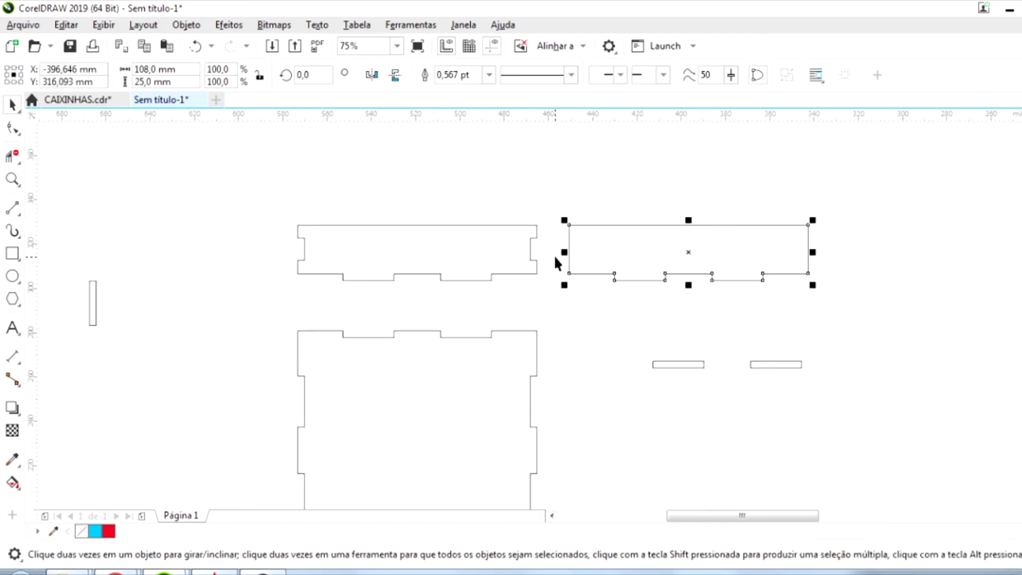
scroll(556, 261, up, 2)
drag(583, 233, 503, 238)
click(427, 242)
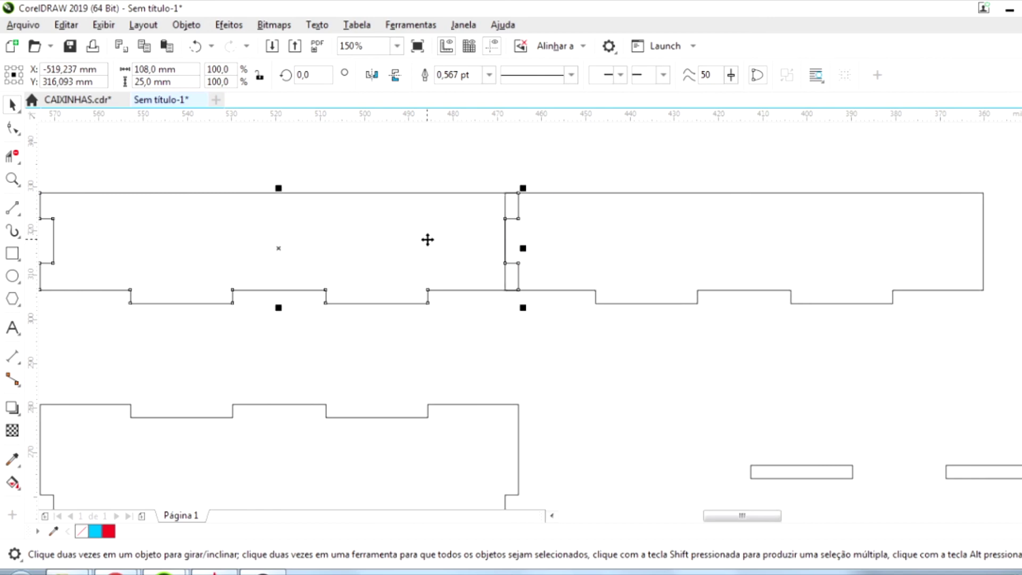
shift+click(527, 246)
click(481, 76)
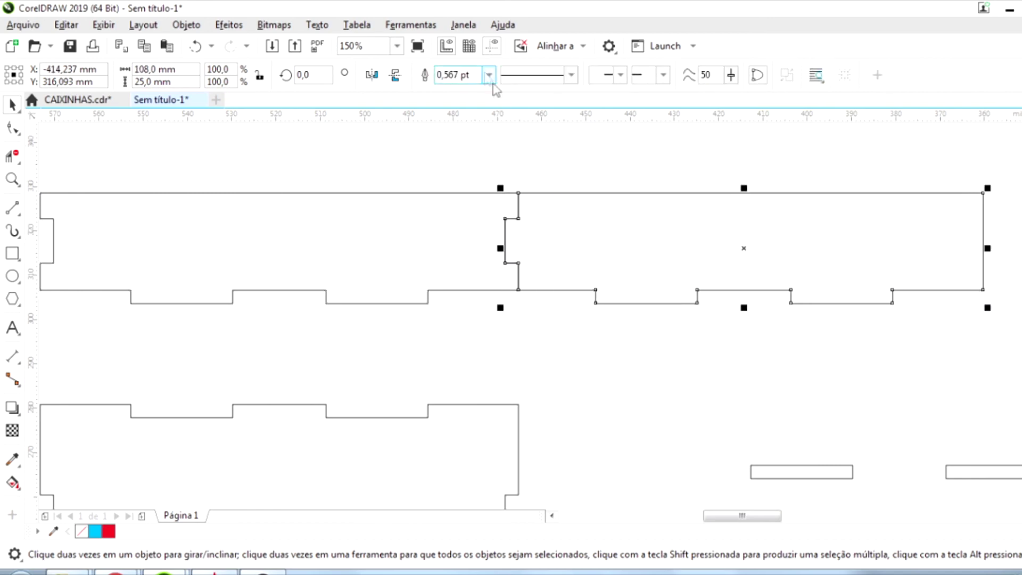
- Flip the trimmed right side panel horizontally and trim its other end with the notched panel
click(371, 76)
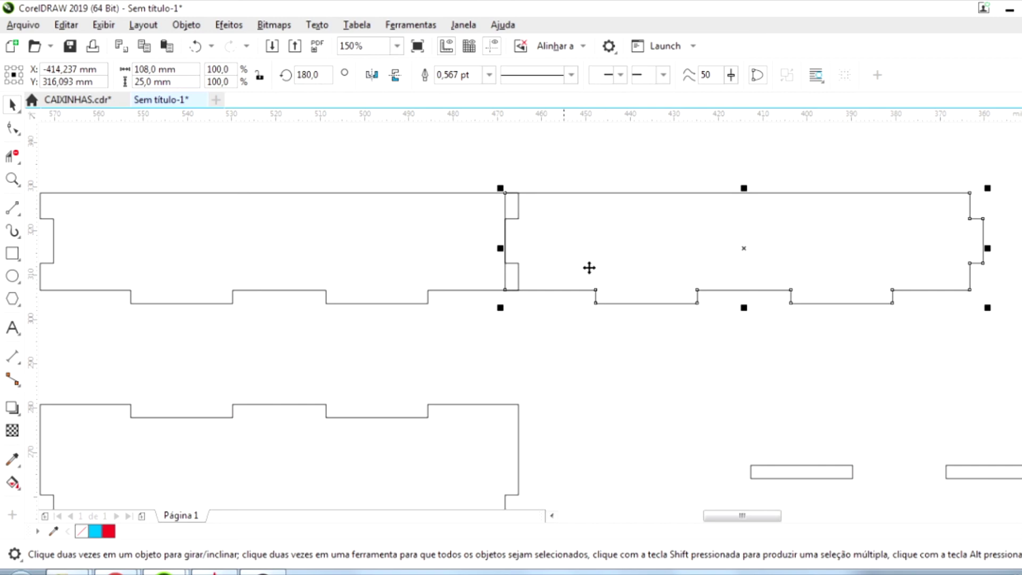
click(373, 223)
click(631, 274)
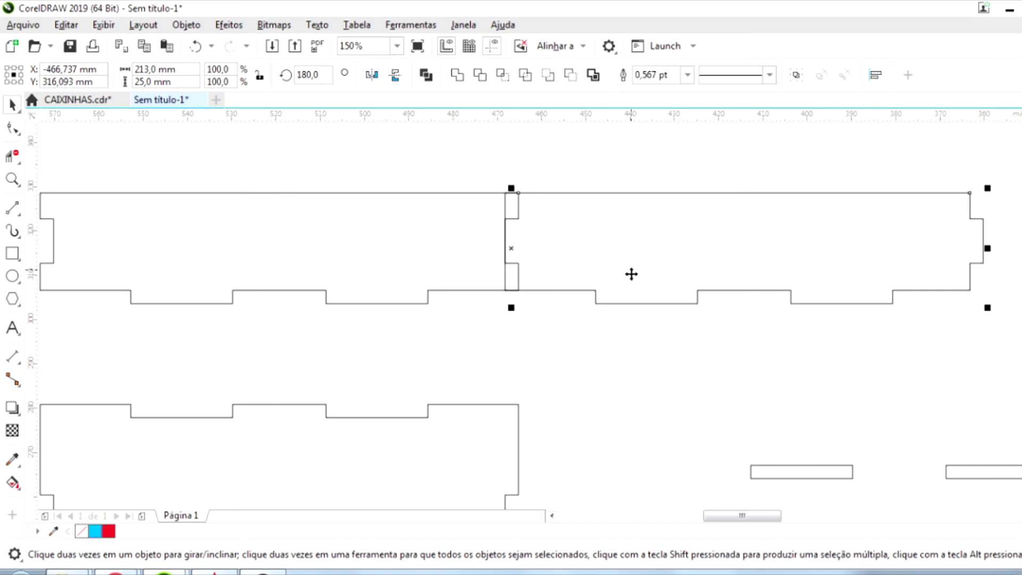
click(506, 234)
- Place a copy of the interlocking pair of side panels 25 mm directly above the originals
scroll(405, 278, down, 2)
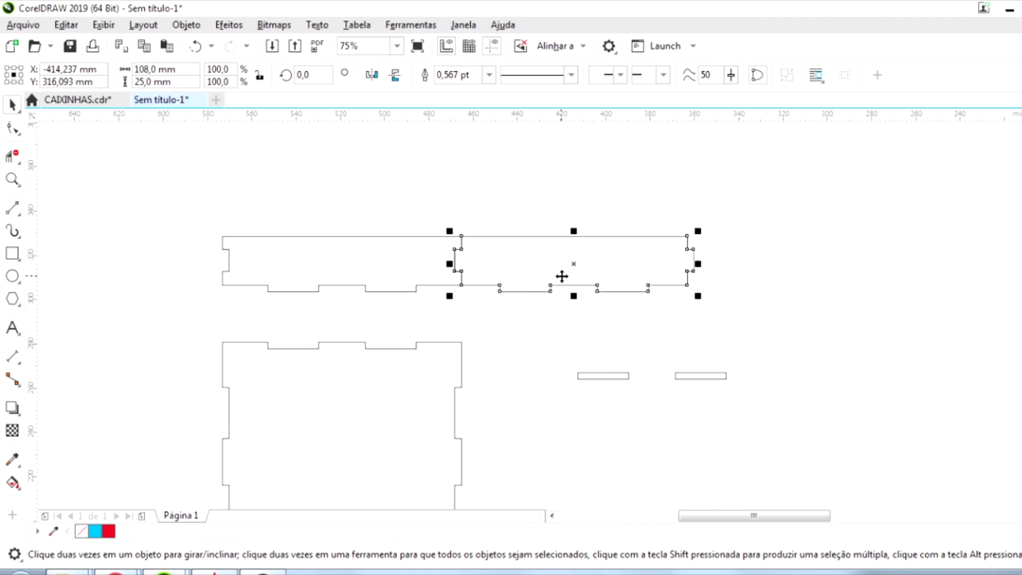
click(558, 334)
drag(751, 306, 753, 307)
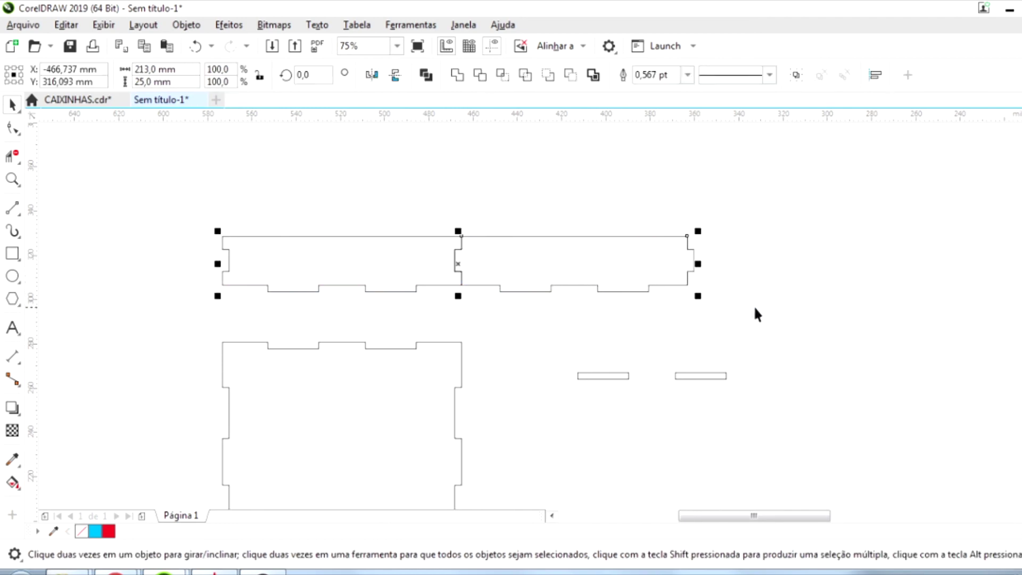
drag(536, 286, 529, 238)
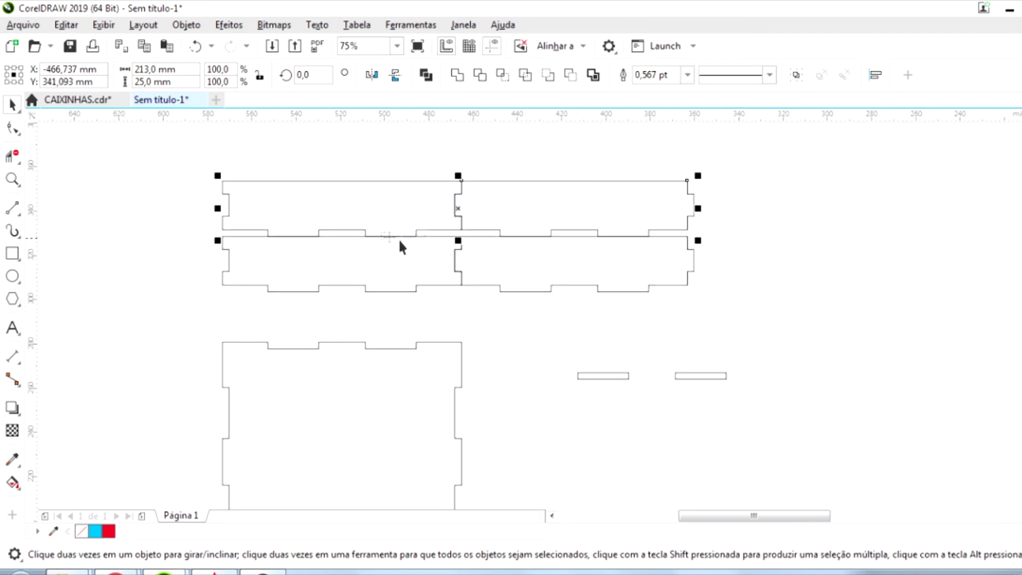
- Delete the two leftover horizontal strips and the leftover vertical 3 × 20 mm strip
scroll(400, 241, down, 2)
drag(595, 344, 466, 279)
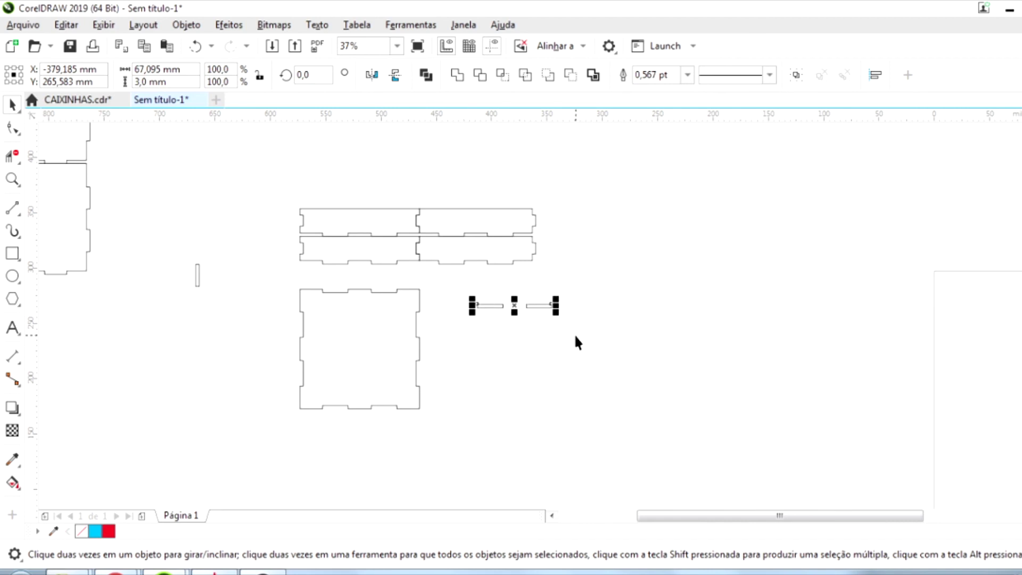
key(Delete)
drag(181, 252, 227, 297)
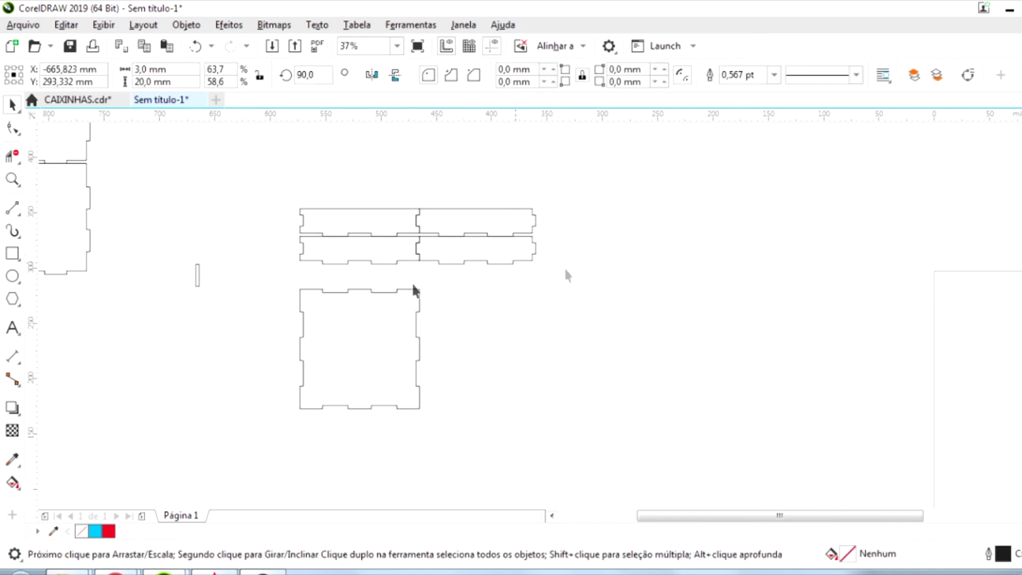
key(Delete)
- Move the notched square and its four side panels about 144 mm left, beside the other box's panels
scroll(595, 260, down, 2)
scroll(591, 261, up, 1)
drag(664, 201, 500, 319)
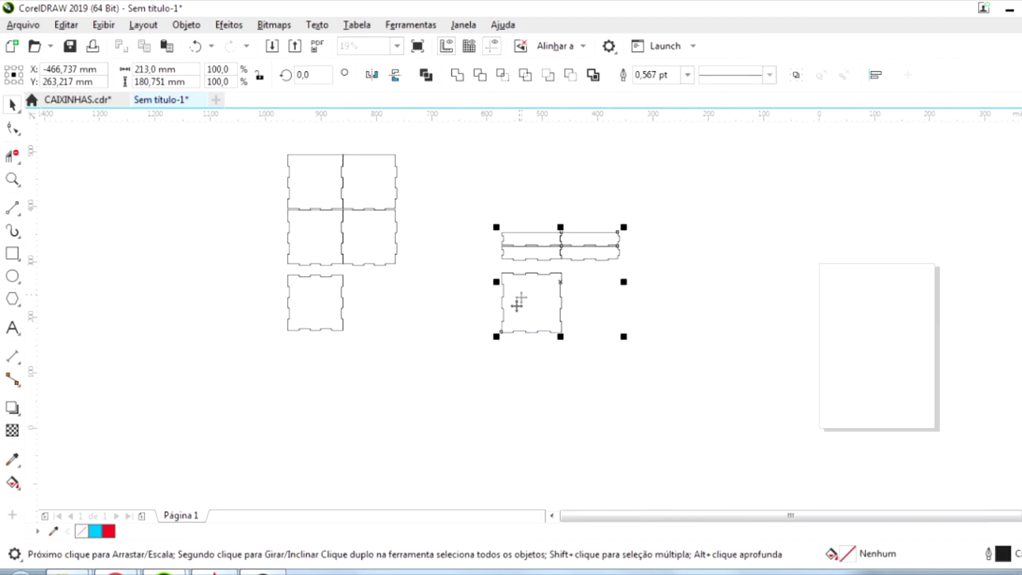
drag(563, 286, 482, 285)
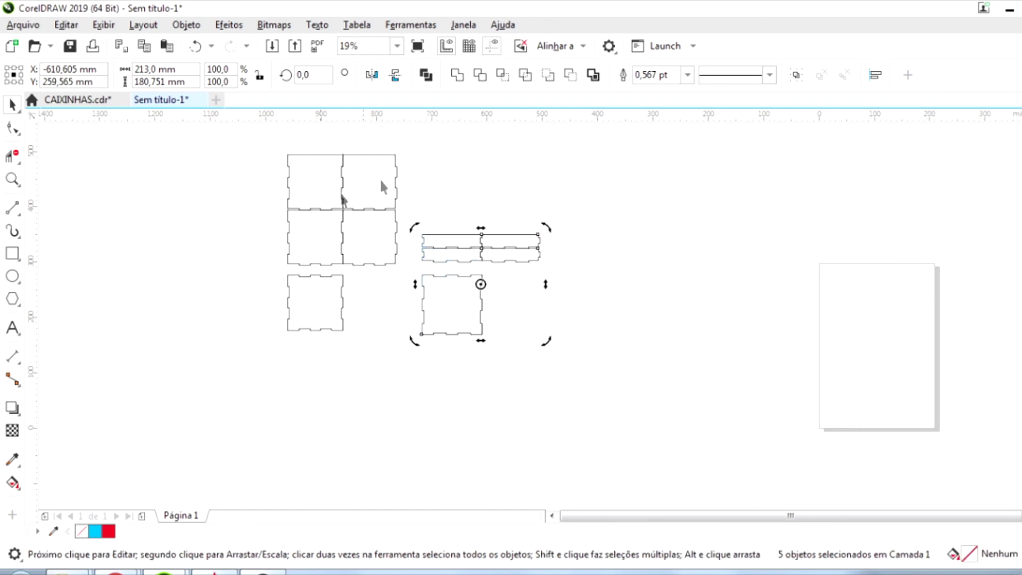
click(369, 314)
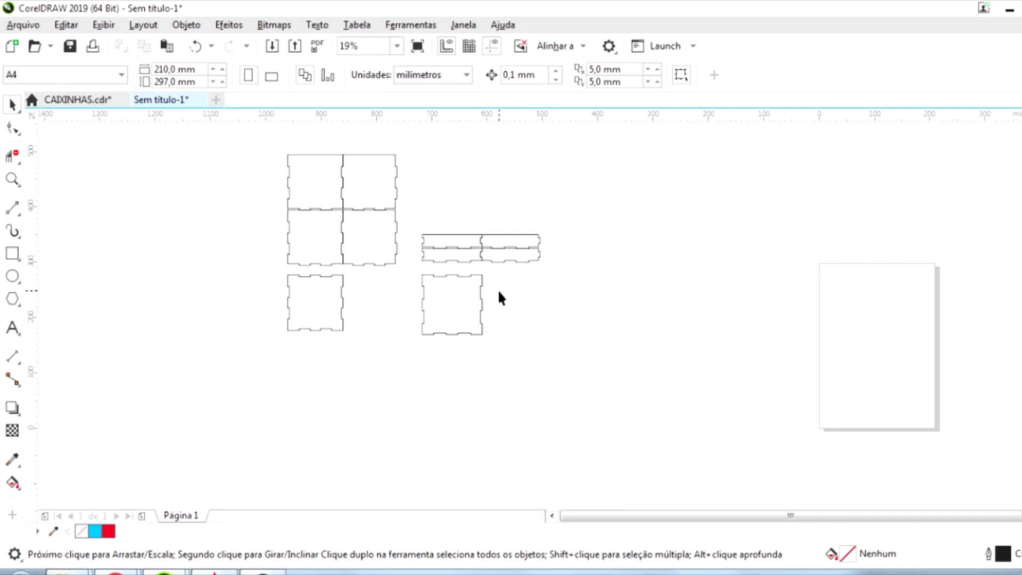
click(23, 25)
click(65, 25)
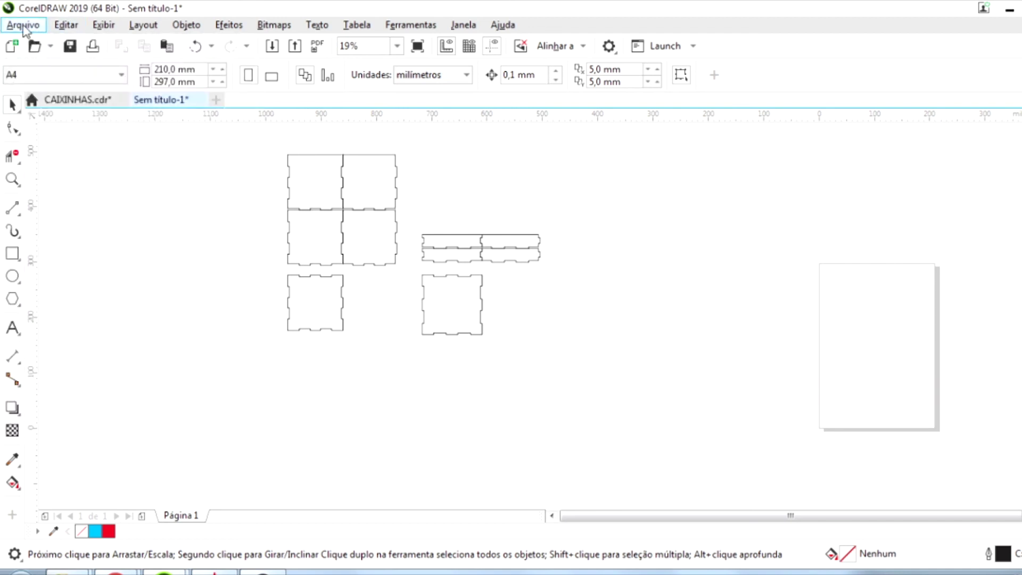
click(23, 24)
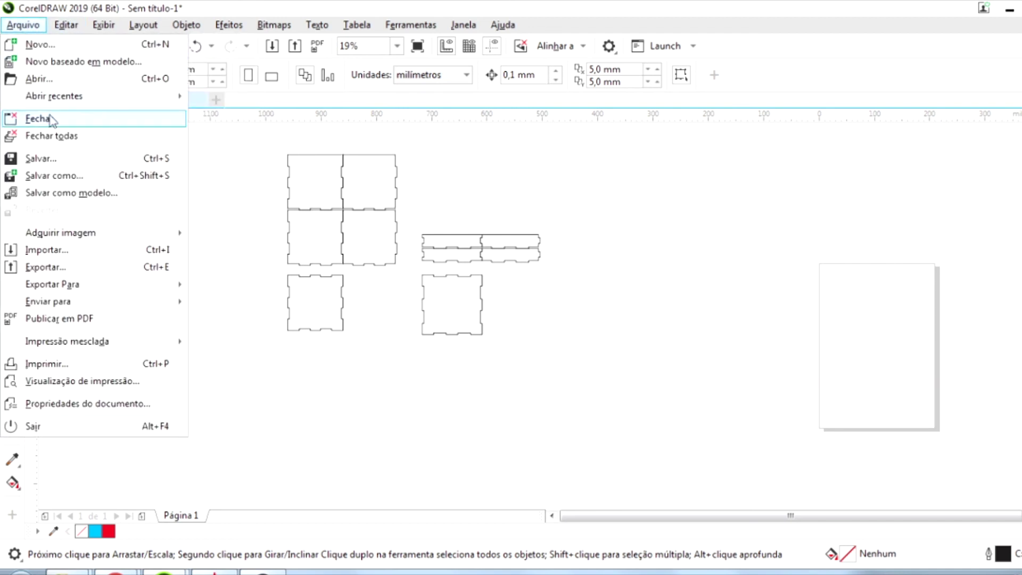
click(75, 176)
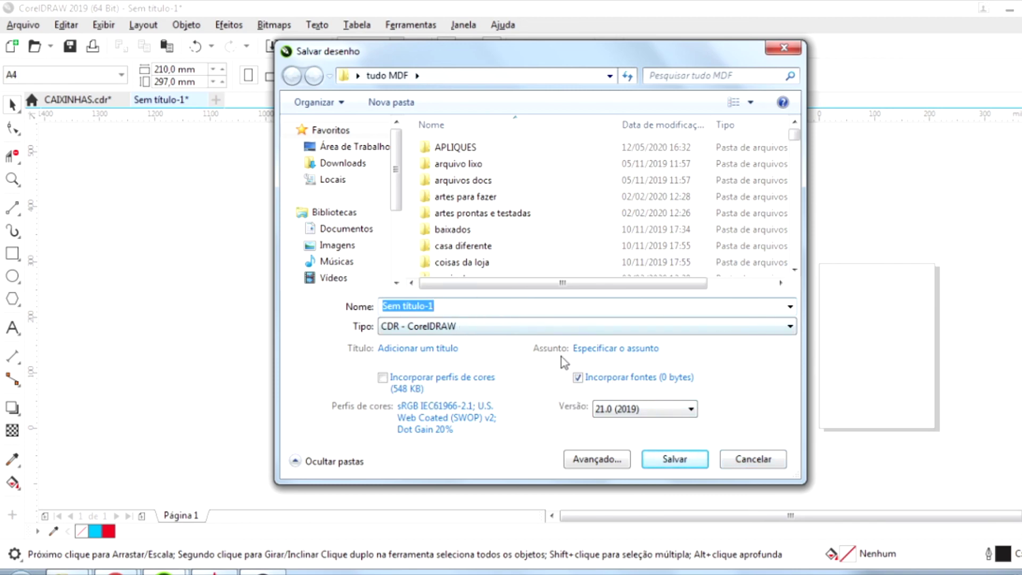
click(763, 467)
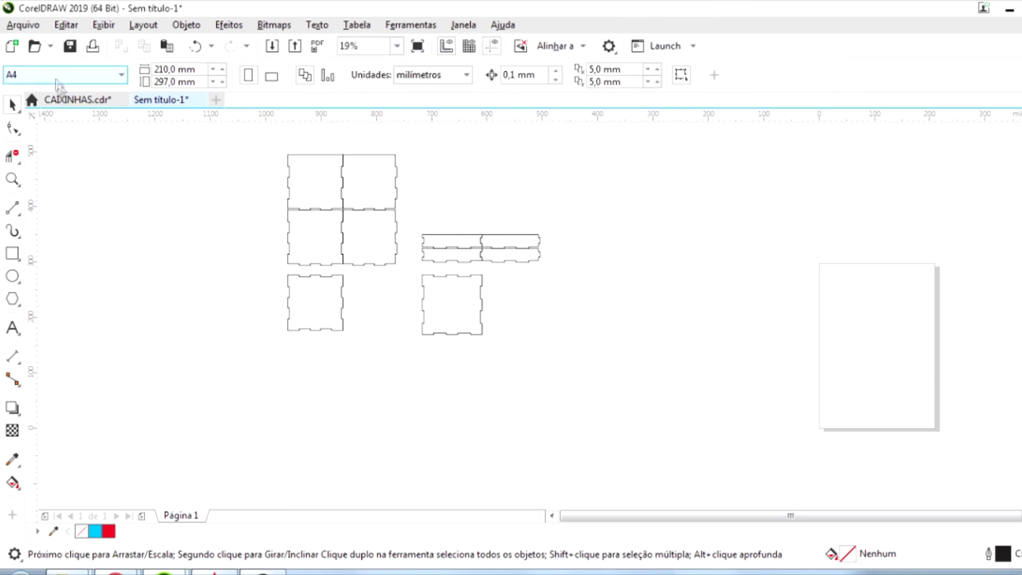
- Begin saving the drawing as a new file and open the list of available file formats
click(23, 26)
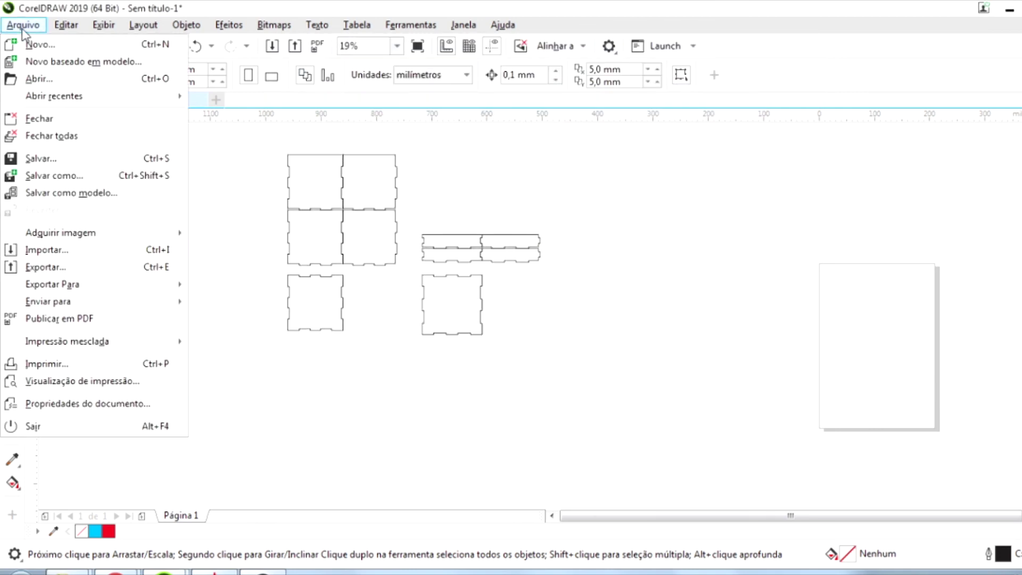
click(48, 176)
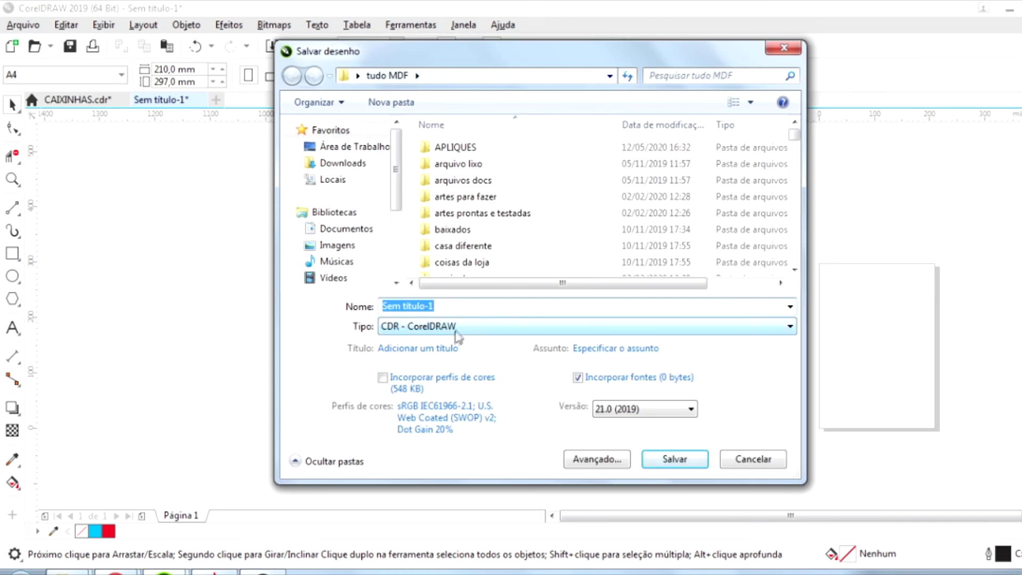
click(790, 326)
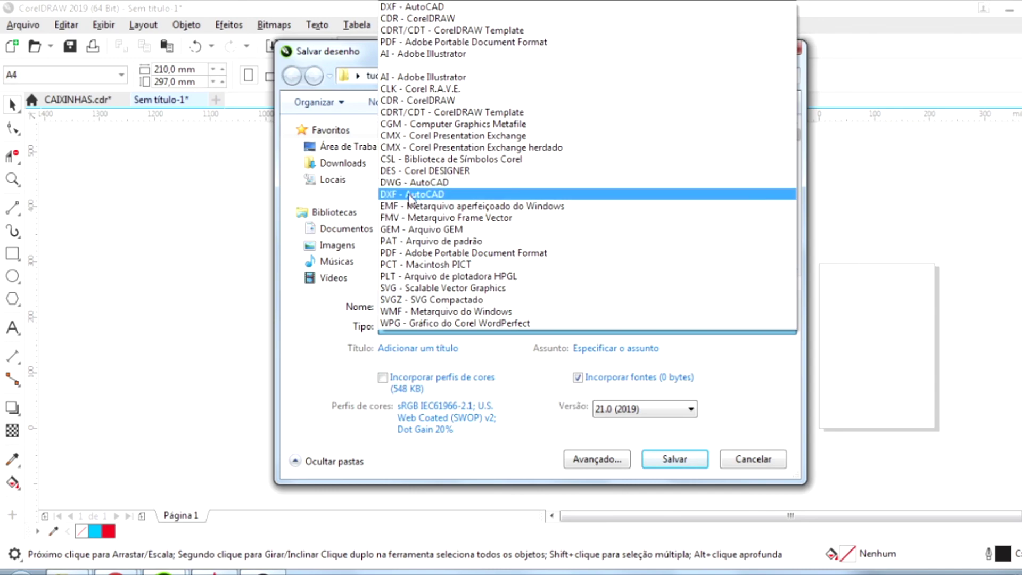